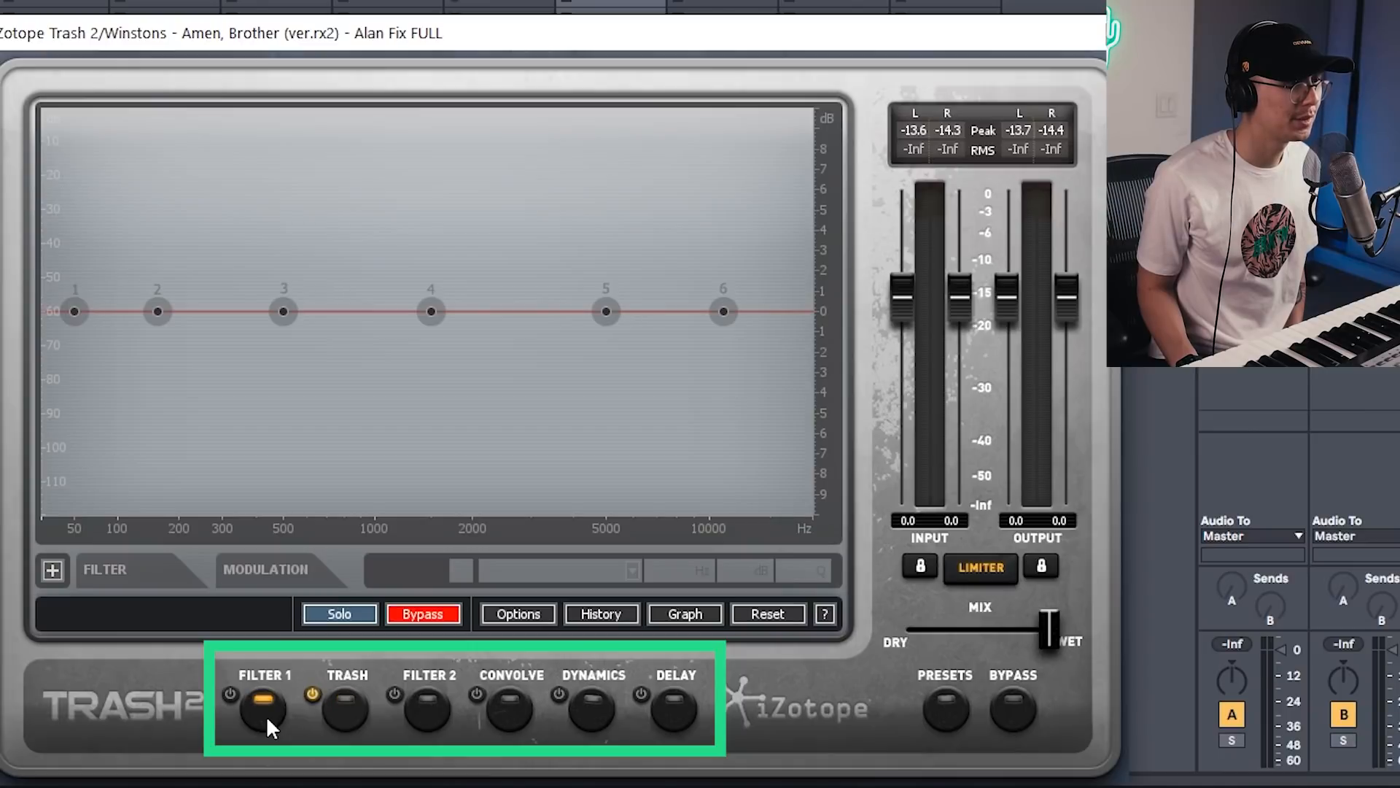
- Look through the plugin's module pages, including Trash, Filter 2, Convolve, Dynamics, Delay and Filter 1
left_click(346, 720)
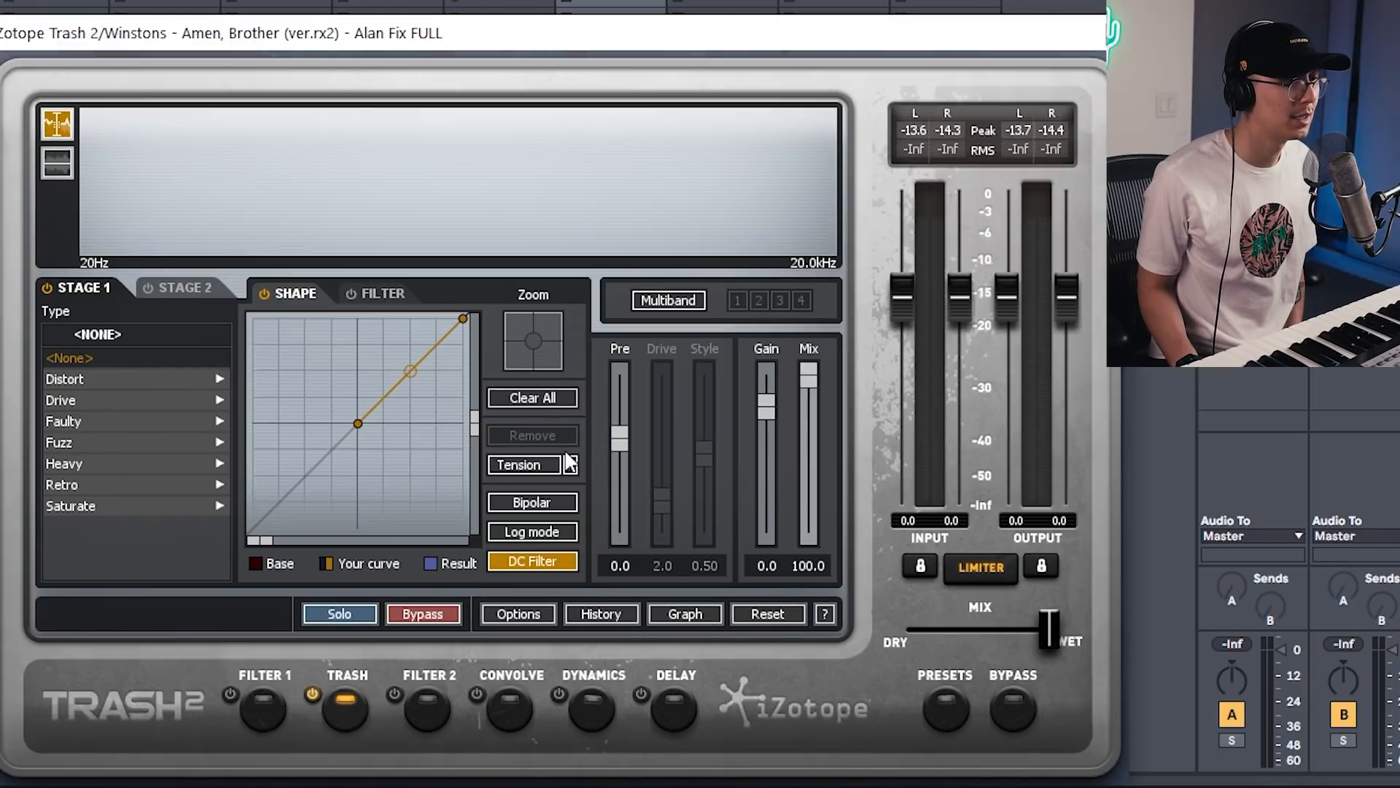
left_click(423, 714)
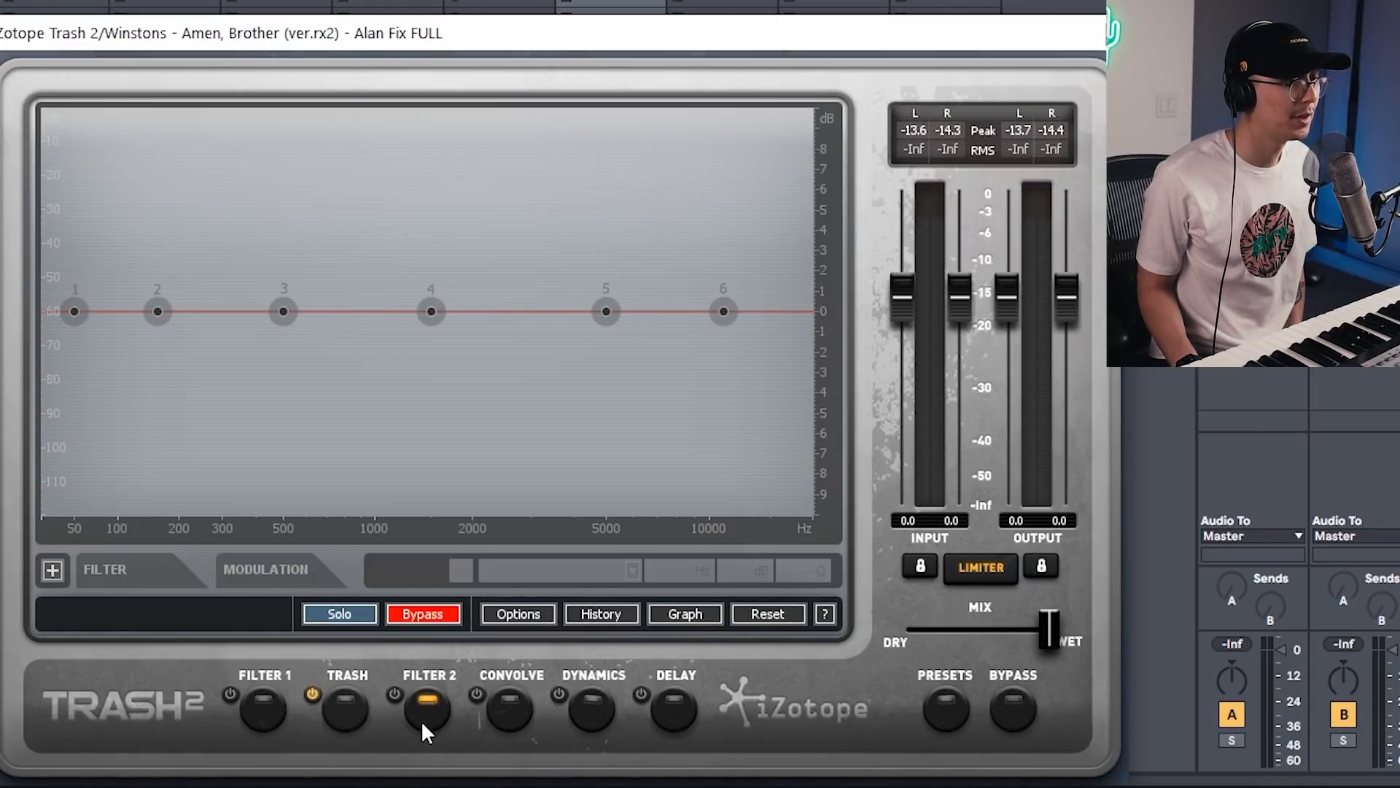
left_click(508, 728)
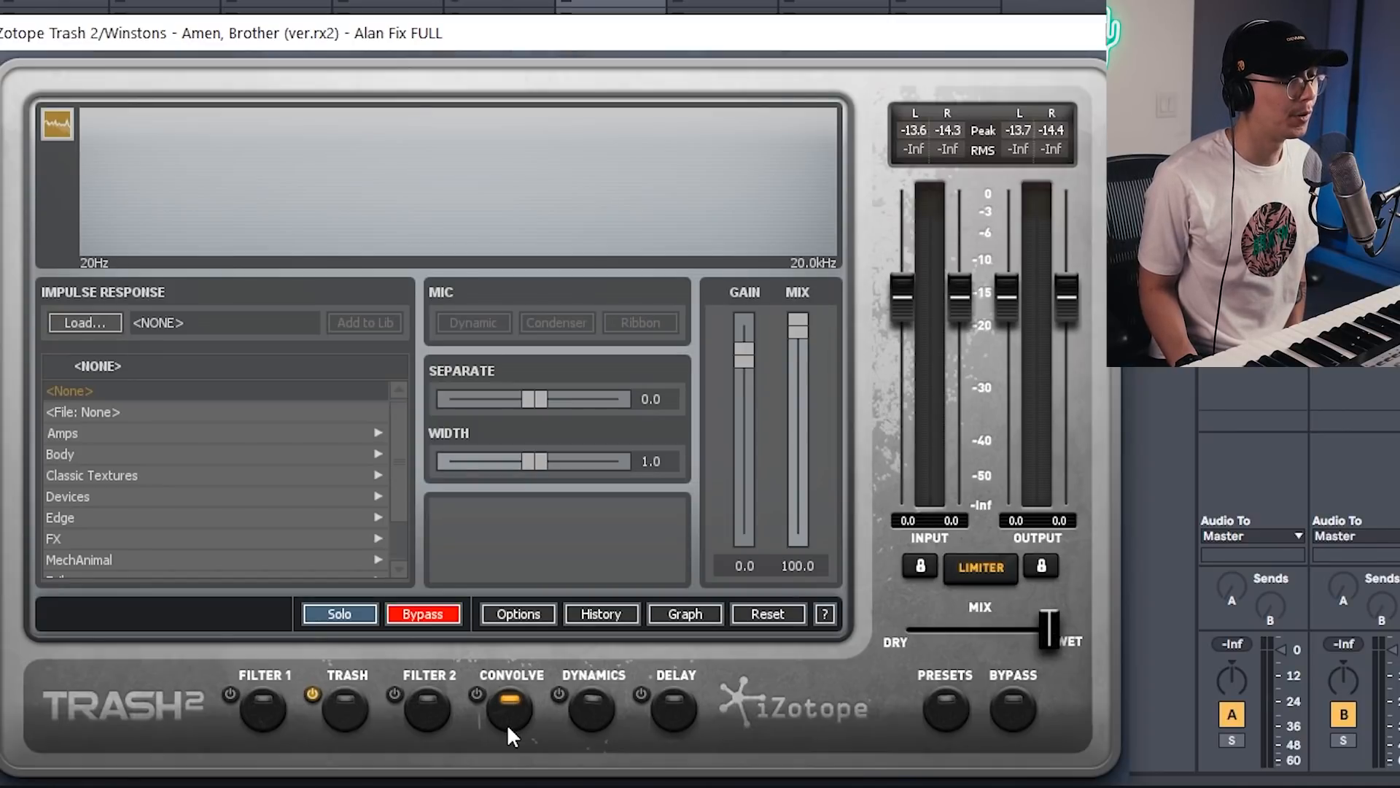
left_click(590, 722)
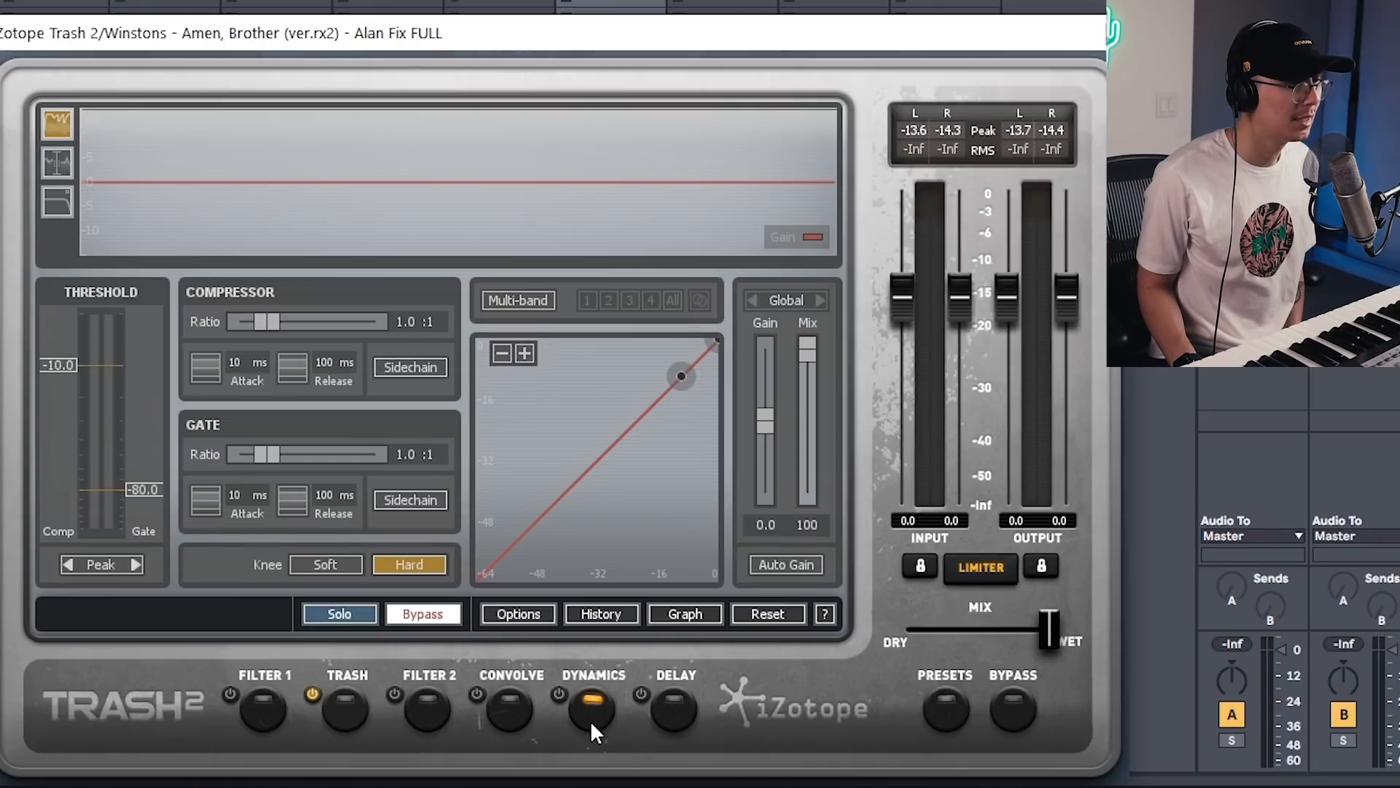
left_click(670, 701)
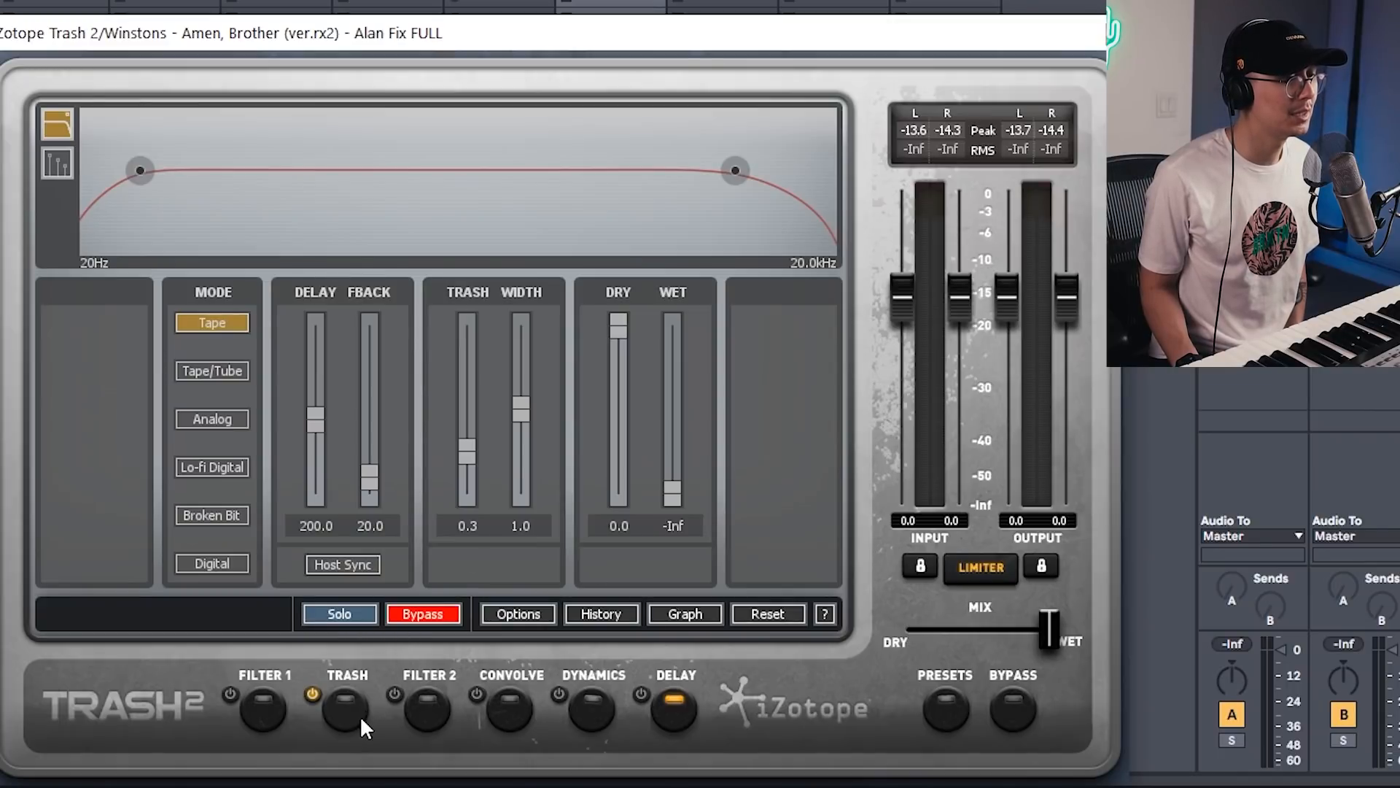
left_click(266, 717)
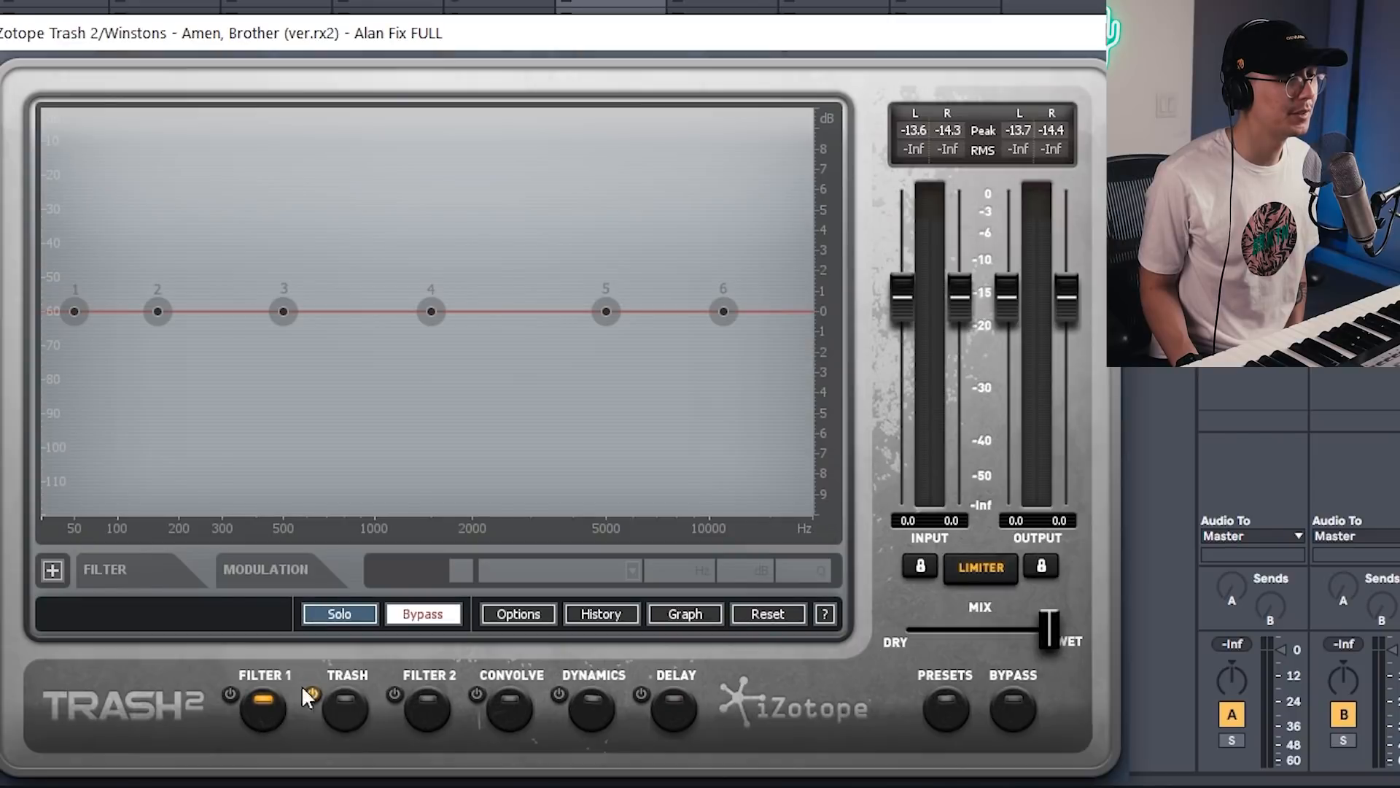
left_click(344, 711)
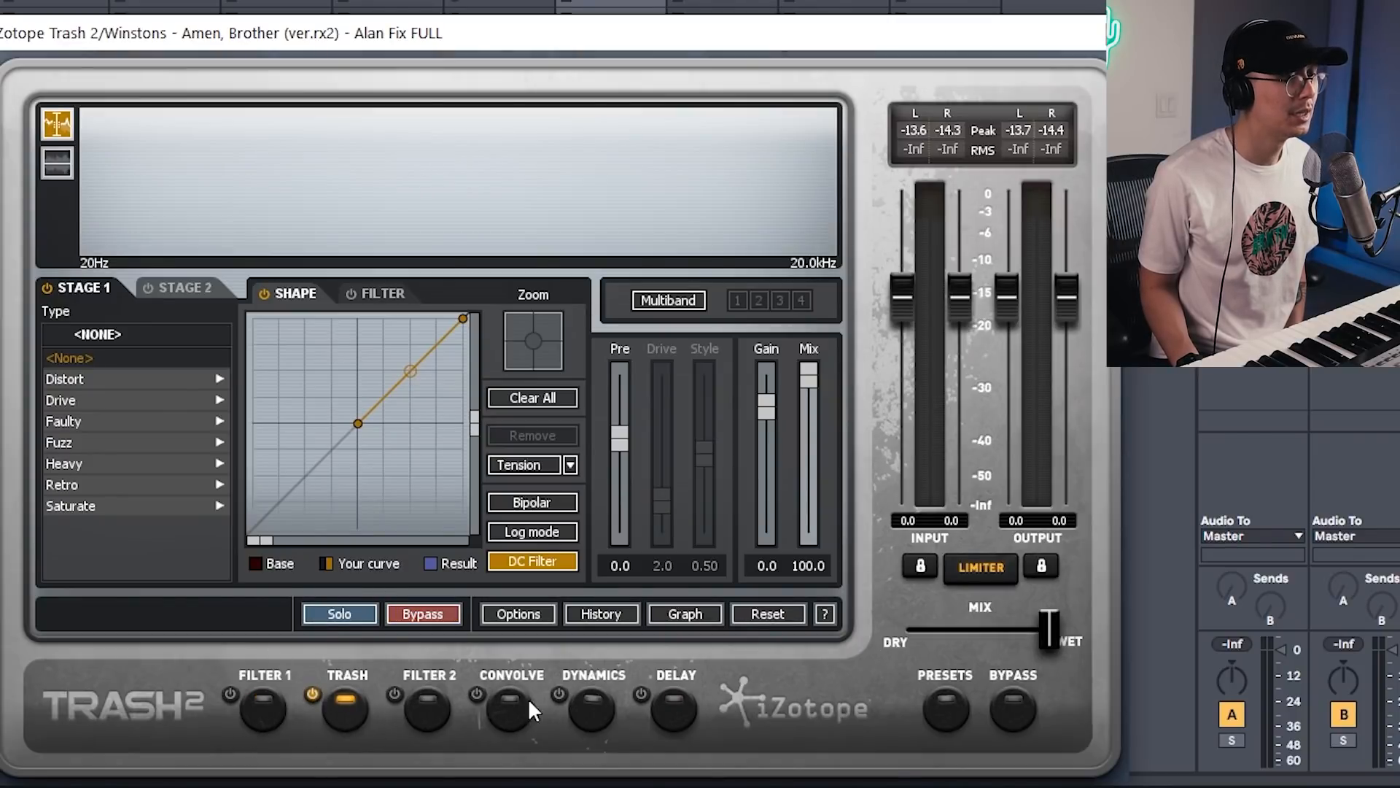
left_click(589, 704)
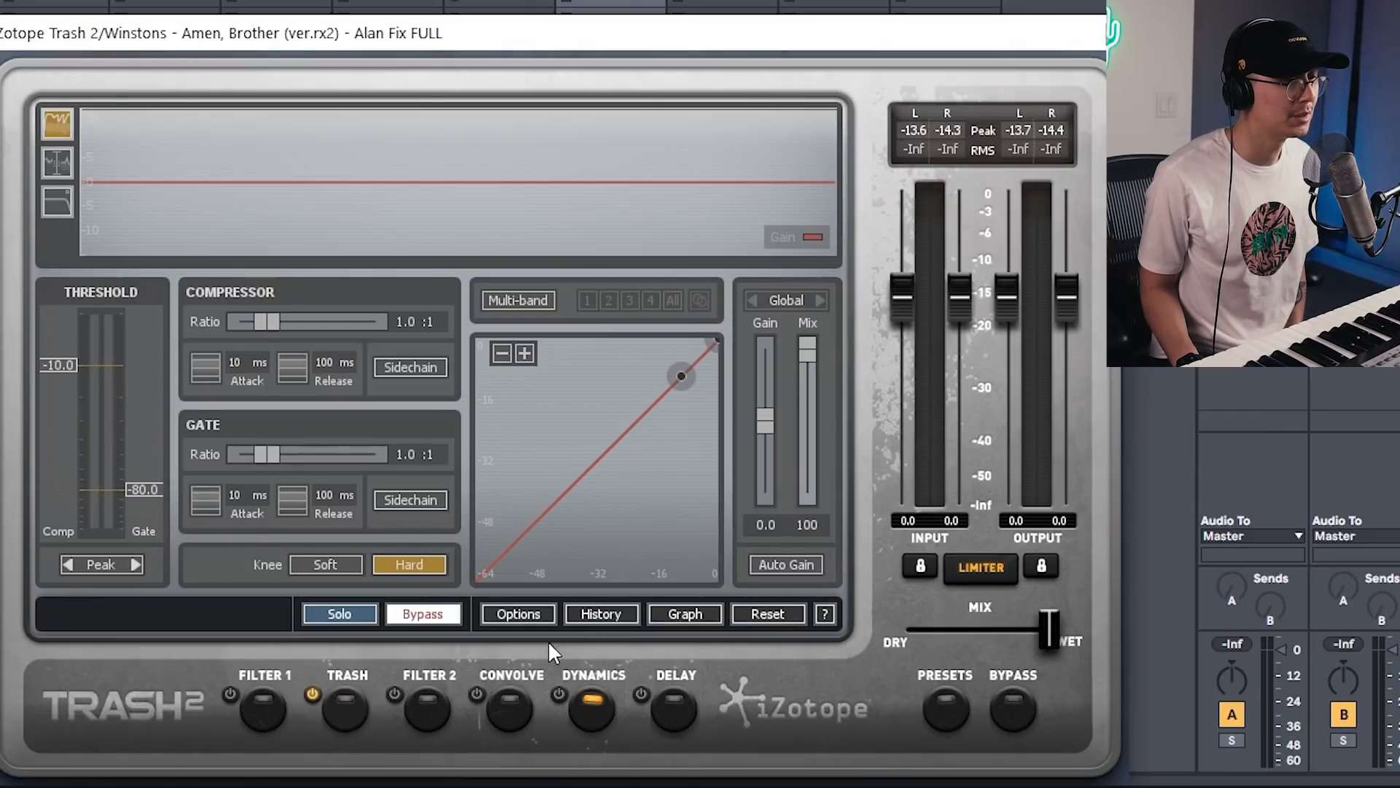
- Open the Trash module and view both distortion stages, ending on Stage 1
left_click(340, 720)
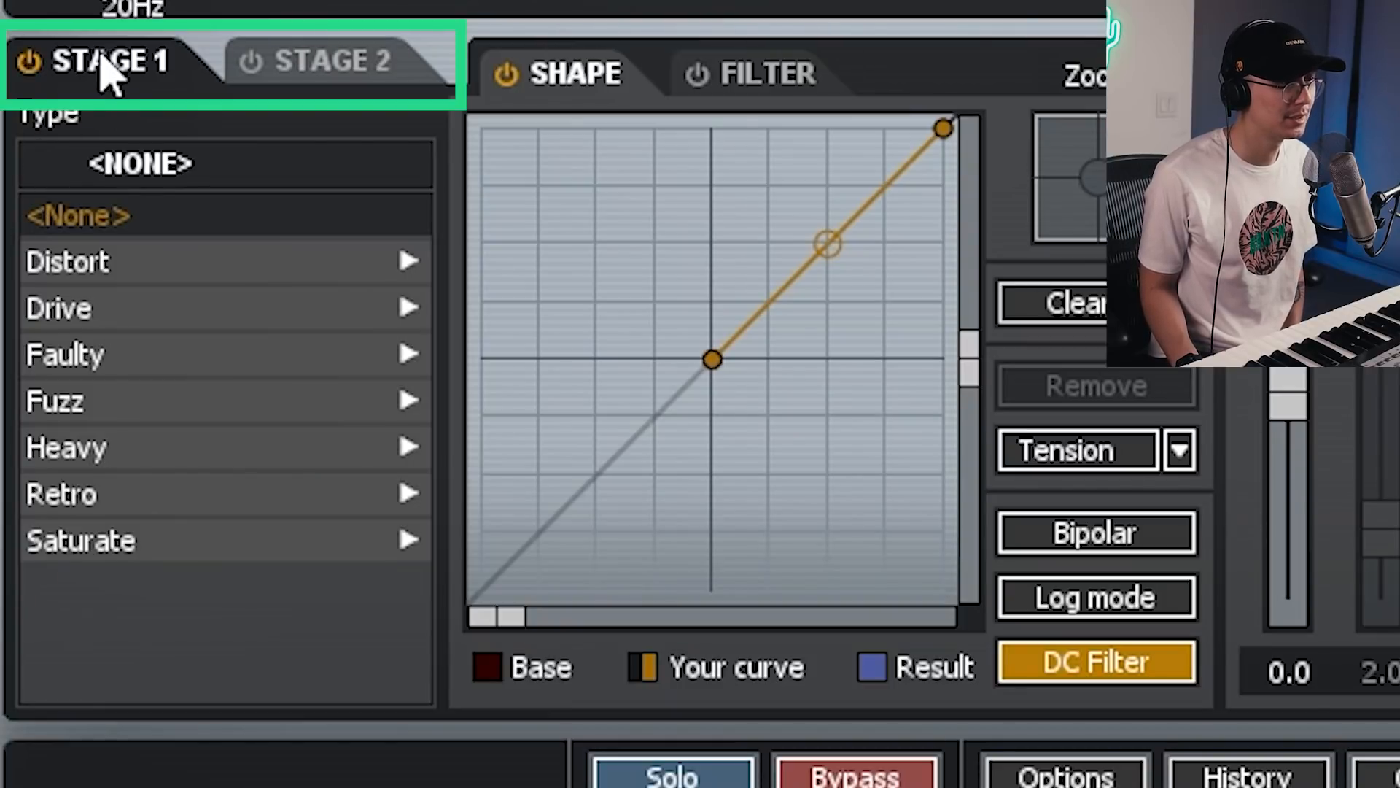
left_click(326, 73)
left_click(125, 73)
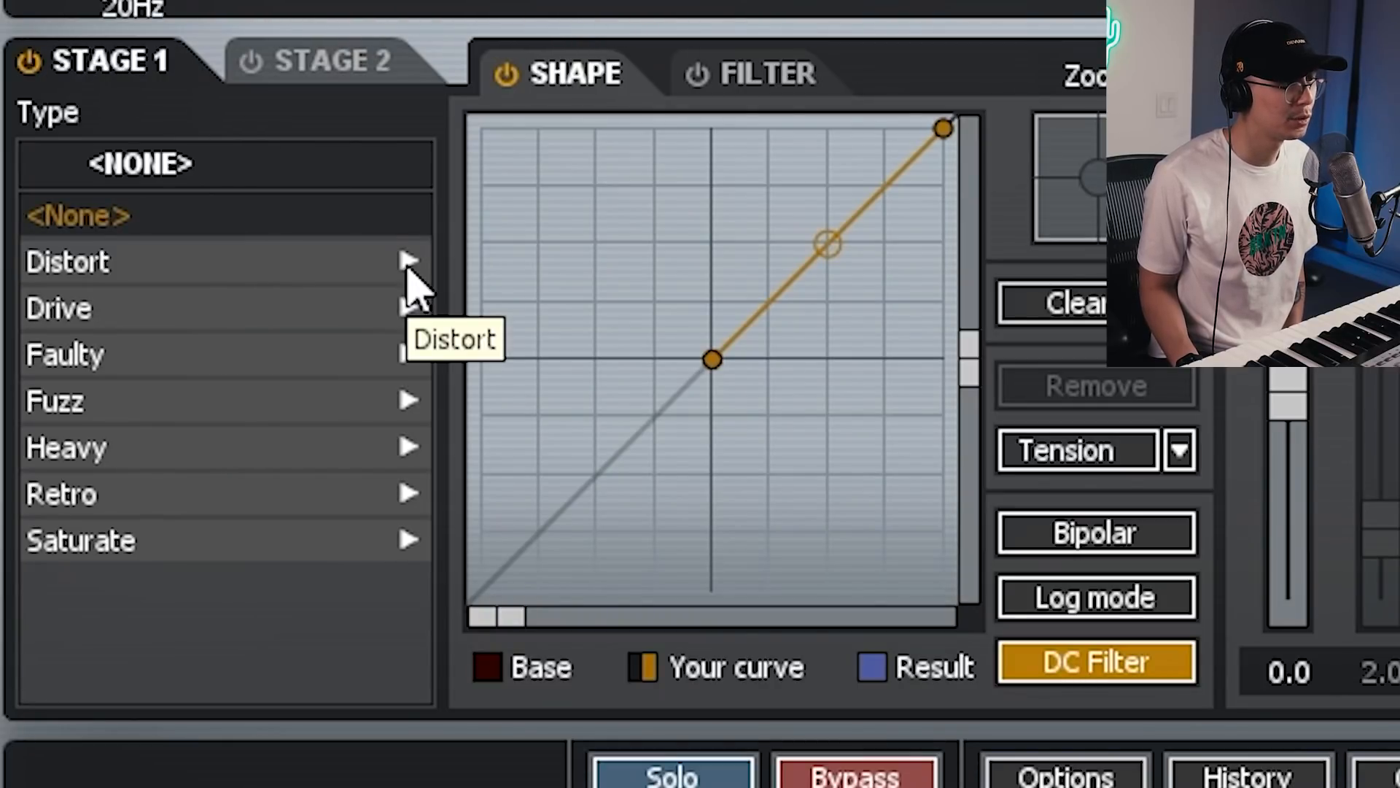
- Try several Distort types on Stage 1: Blues Driver, Busted, Clip Control, Gnasher, Rubber Hammer, Slight Twist and Crunchy Taco
left_click(407, 267)
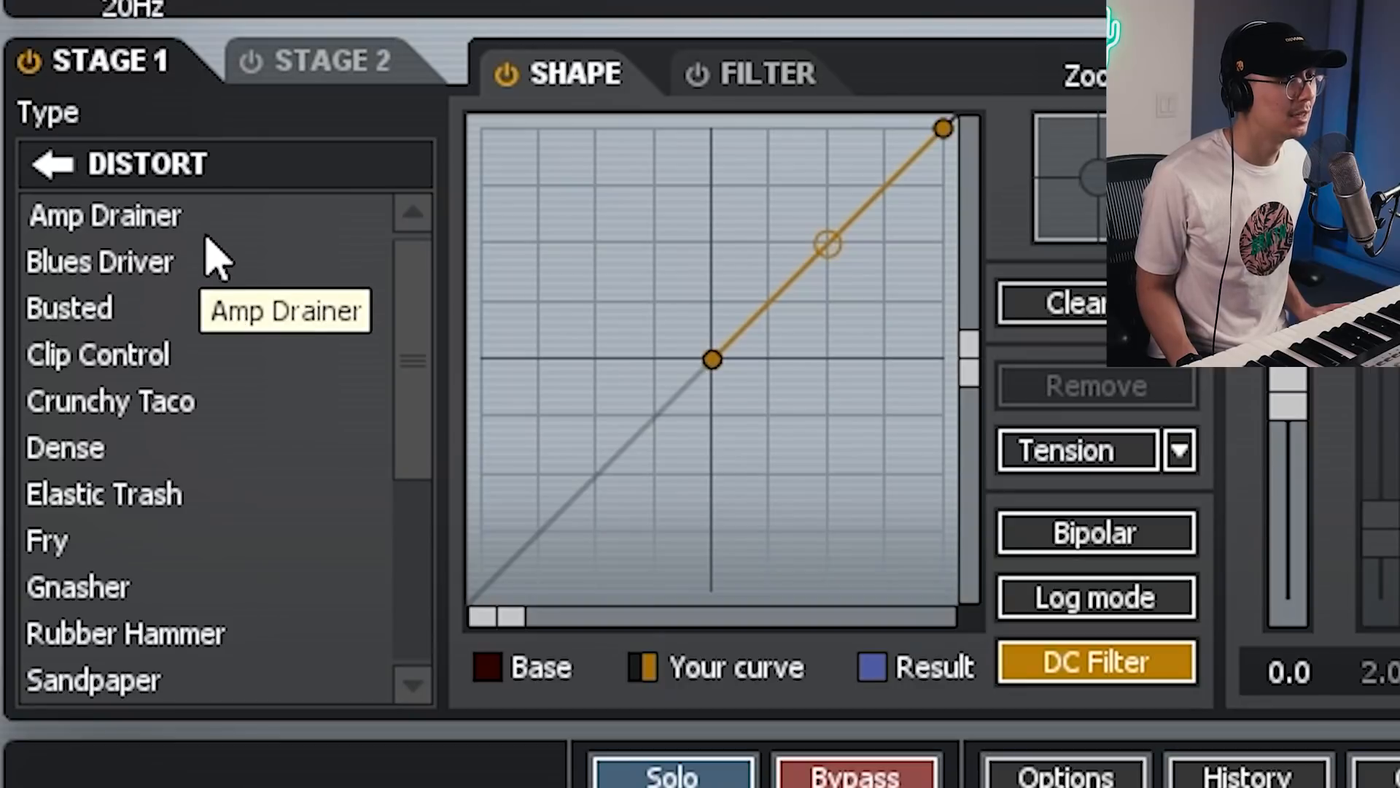
left_click(125, 274)
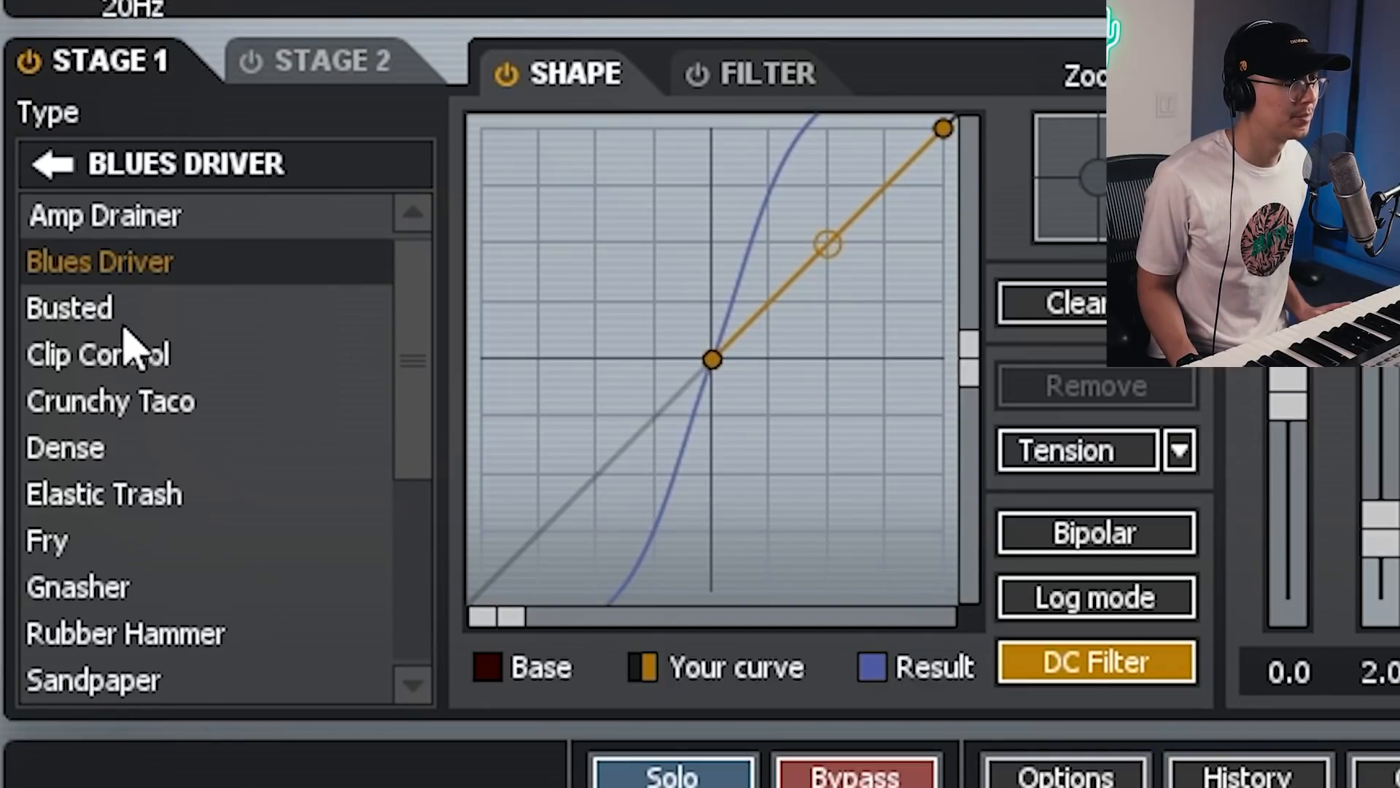
left_click(117, 313)
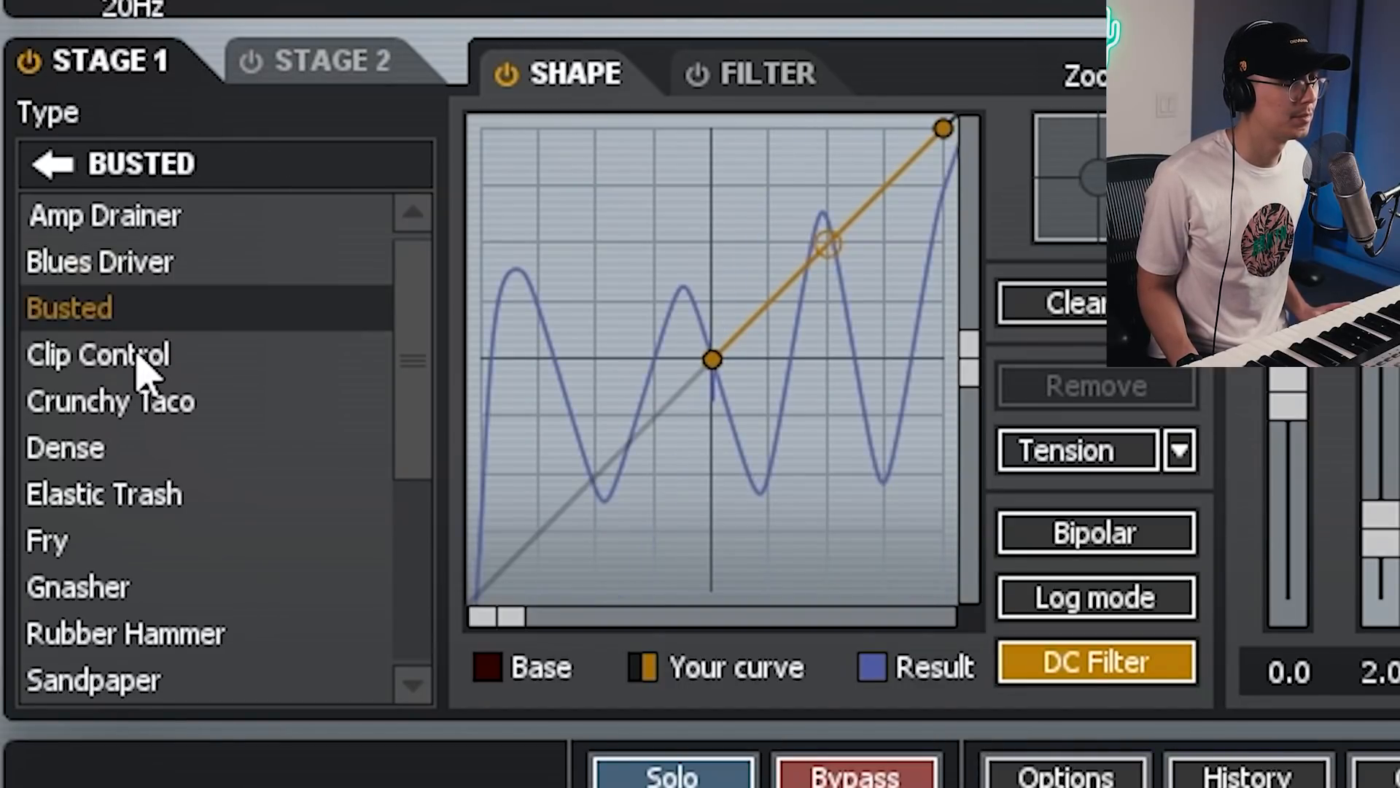
left_click(134, 355)
left_click(120, 594)
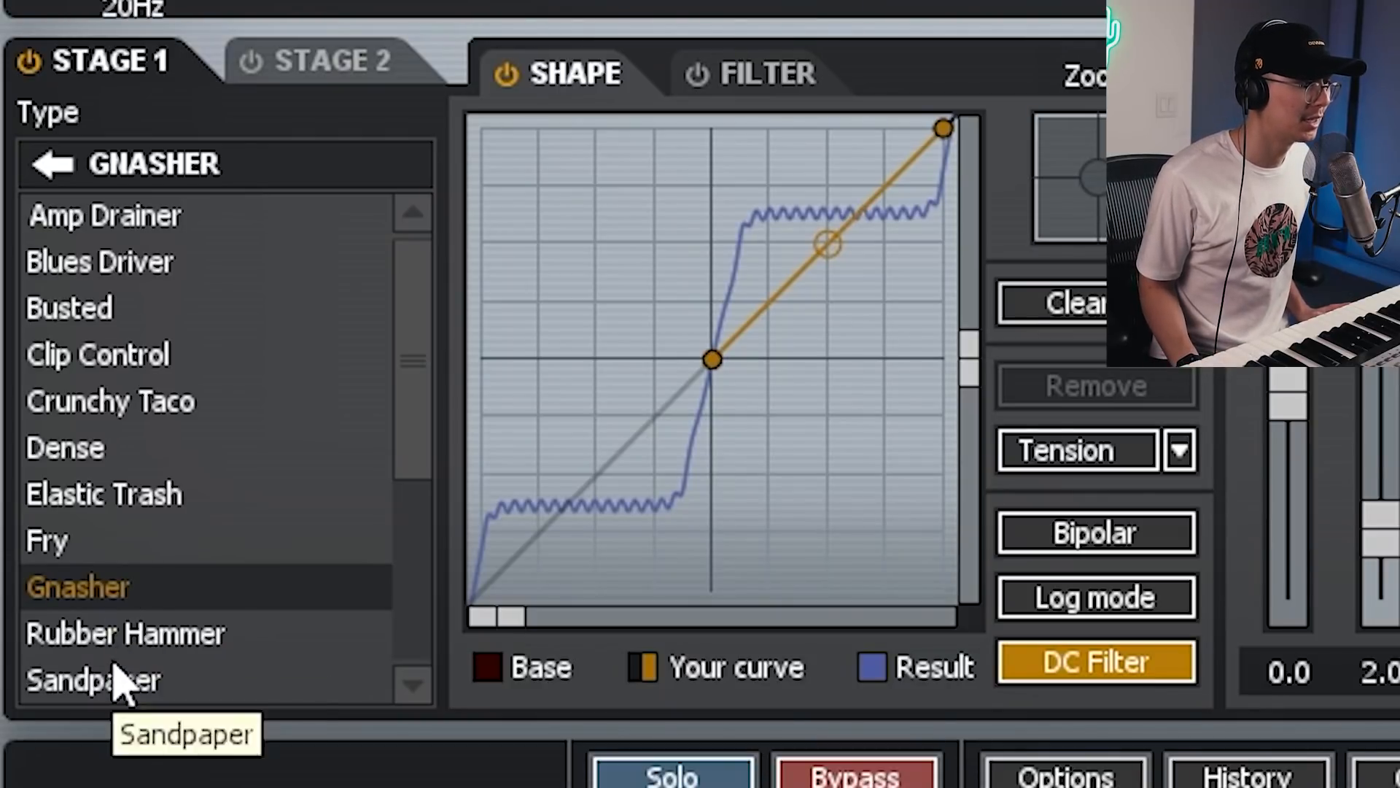
left_click(113, 638)
scroll(150, 588, "down", 3)
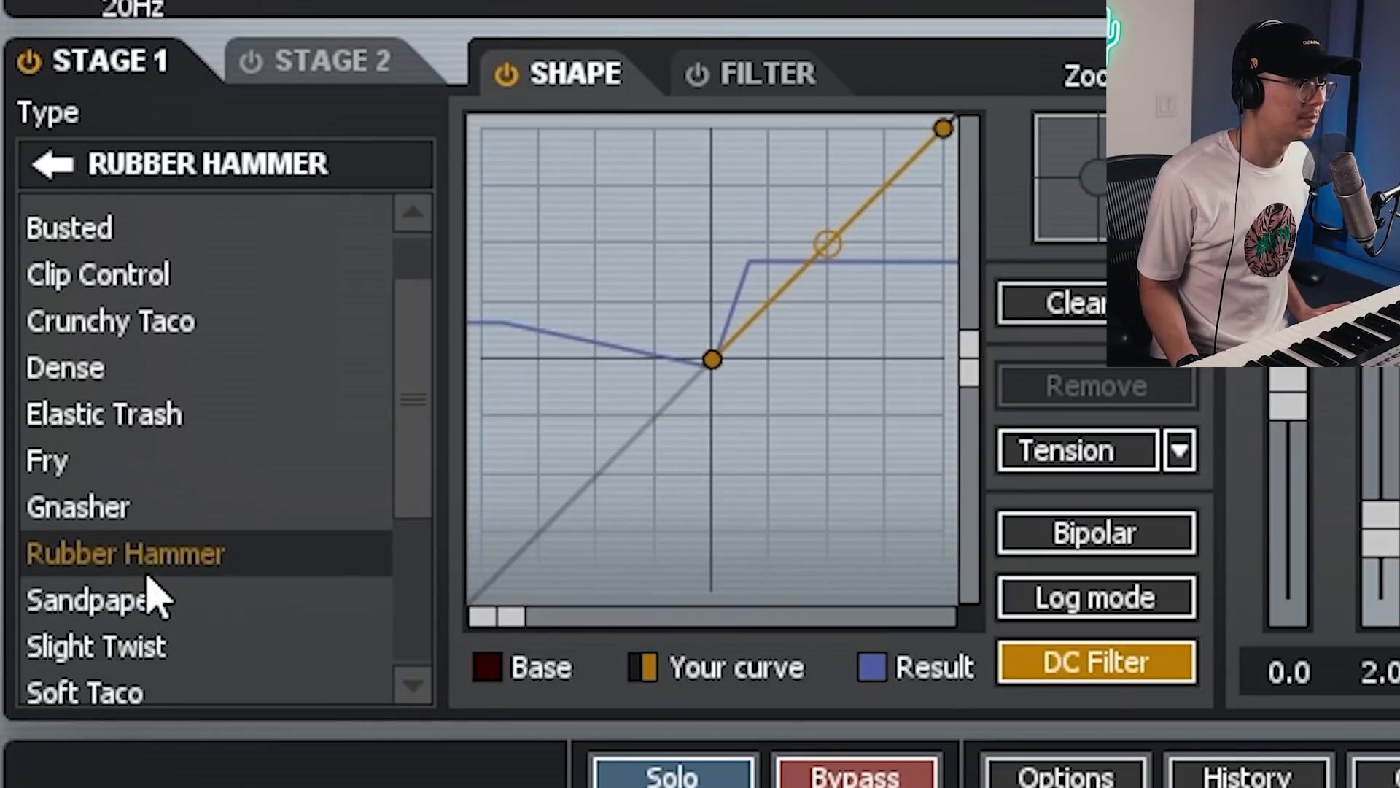
left_click(91, 510)
scroll(91, 518, "down", 3)
left_click(62, 358)
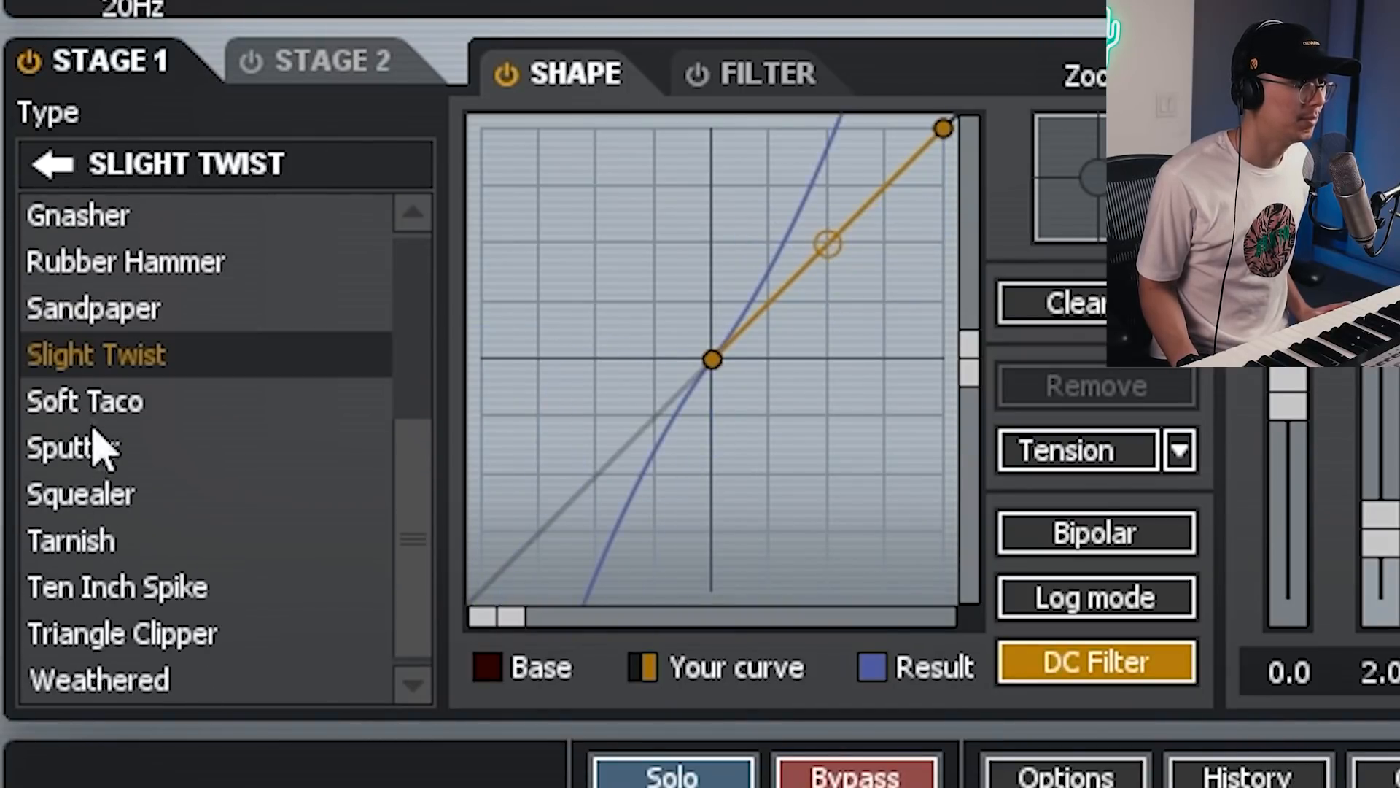
scroll(109, 420, "up", 3)
left_click(186, 404)
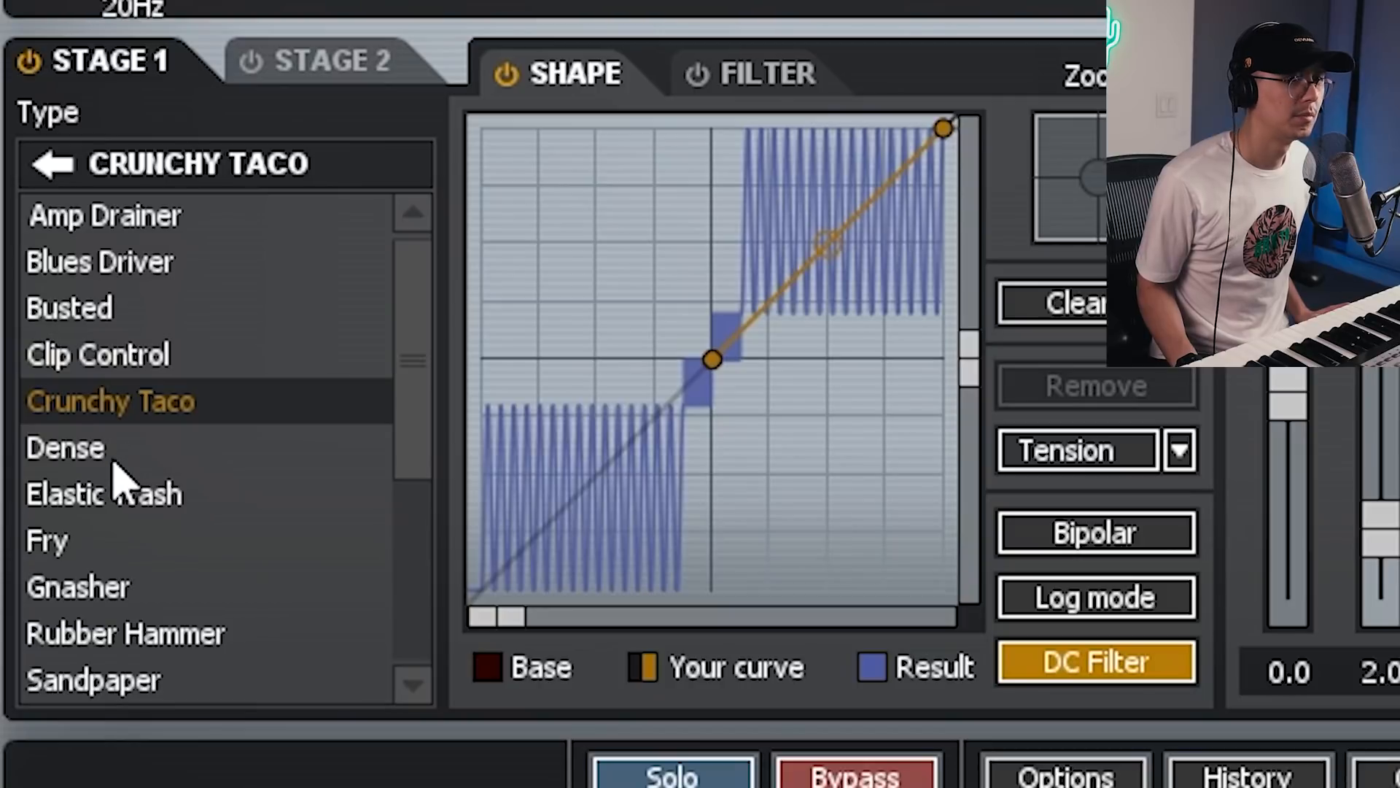
- Try the Smooth Overdrive type from the Drive category on Stage 1
left_click(234, 576)
scroll(238, 562, "down", 3)
scroll(103, 511, "down", 3)
left_click(110, 493)
scroll(119, 525, "down", 1)
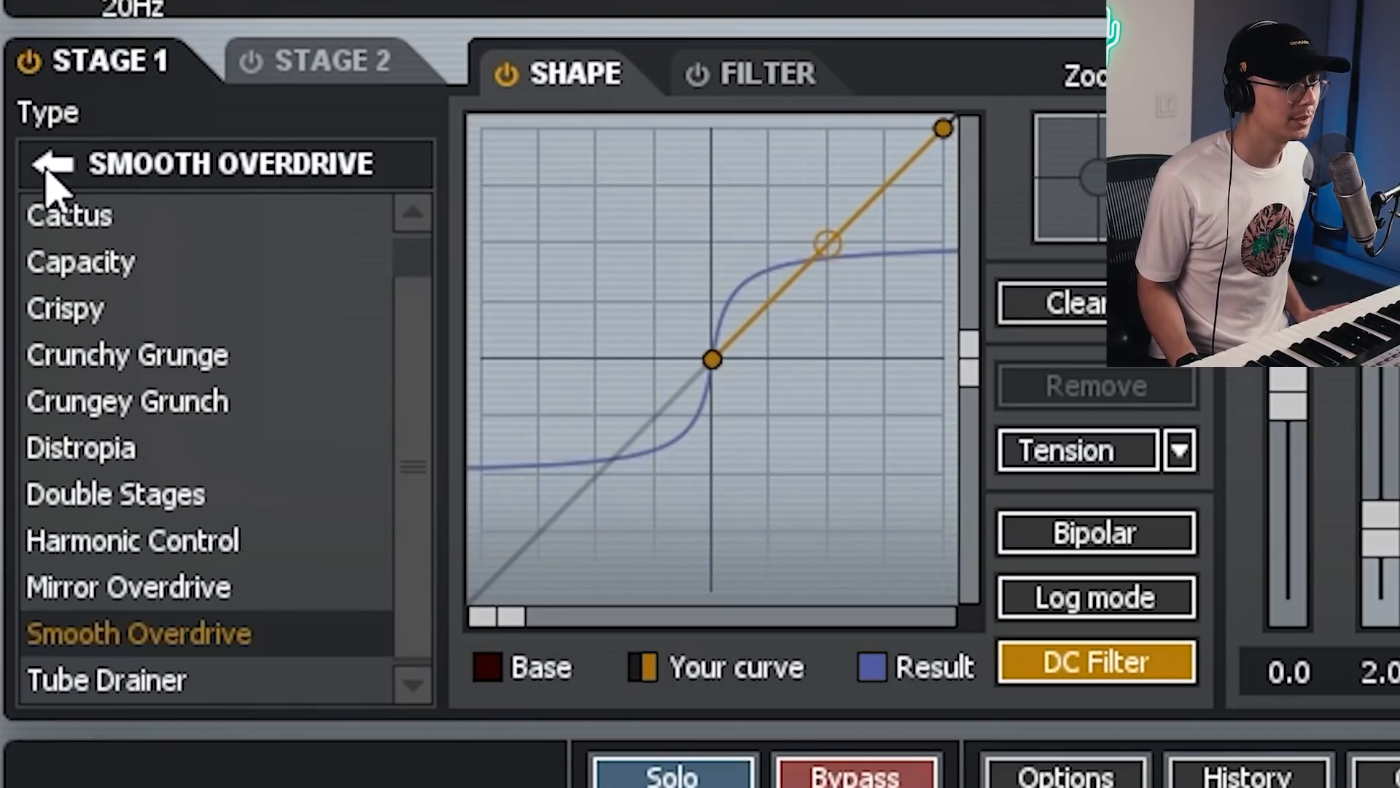
- Set Stage 1's distortion type to Gnasher from the Distort category
left_click(47, 175)
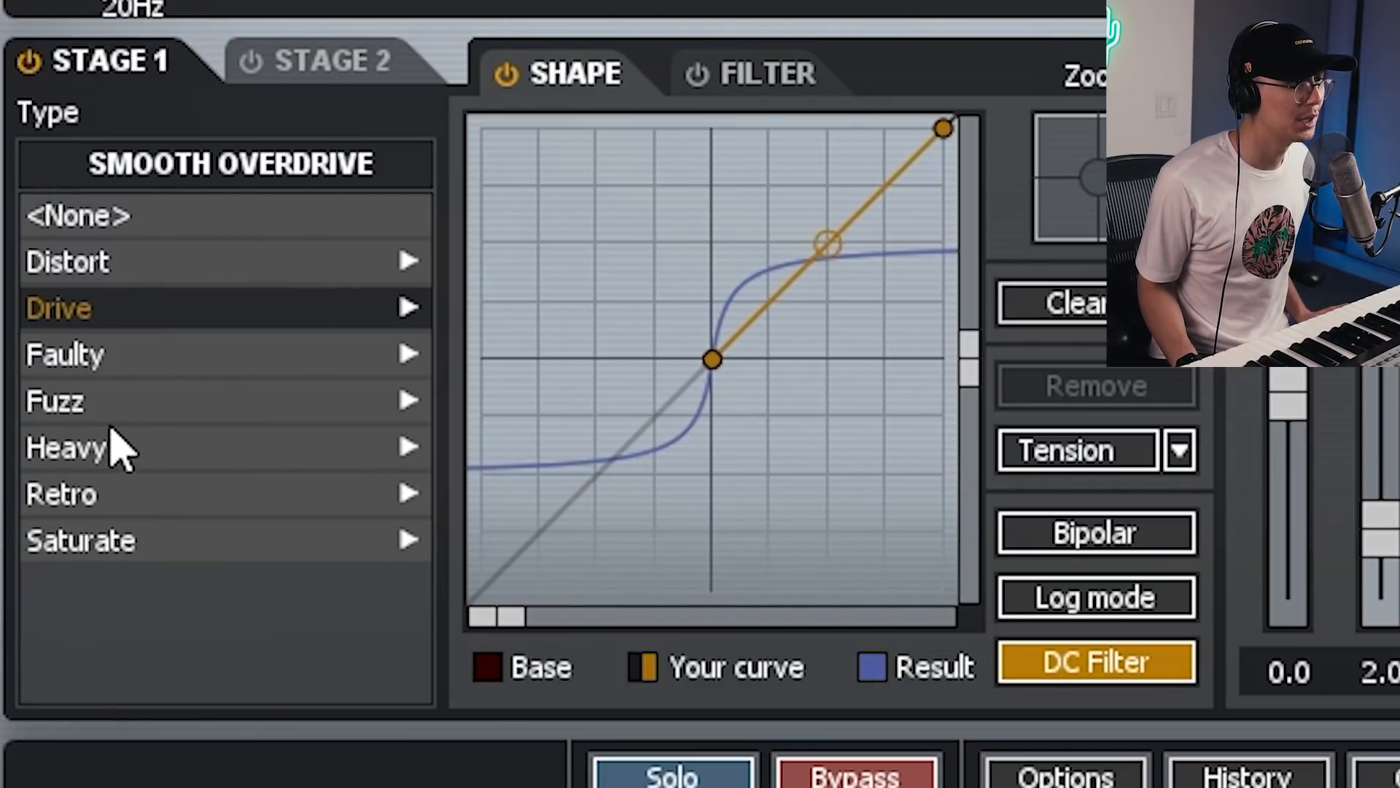
left_click(155, 281)
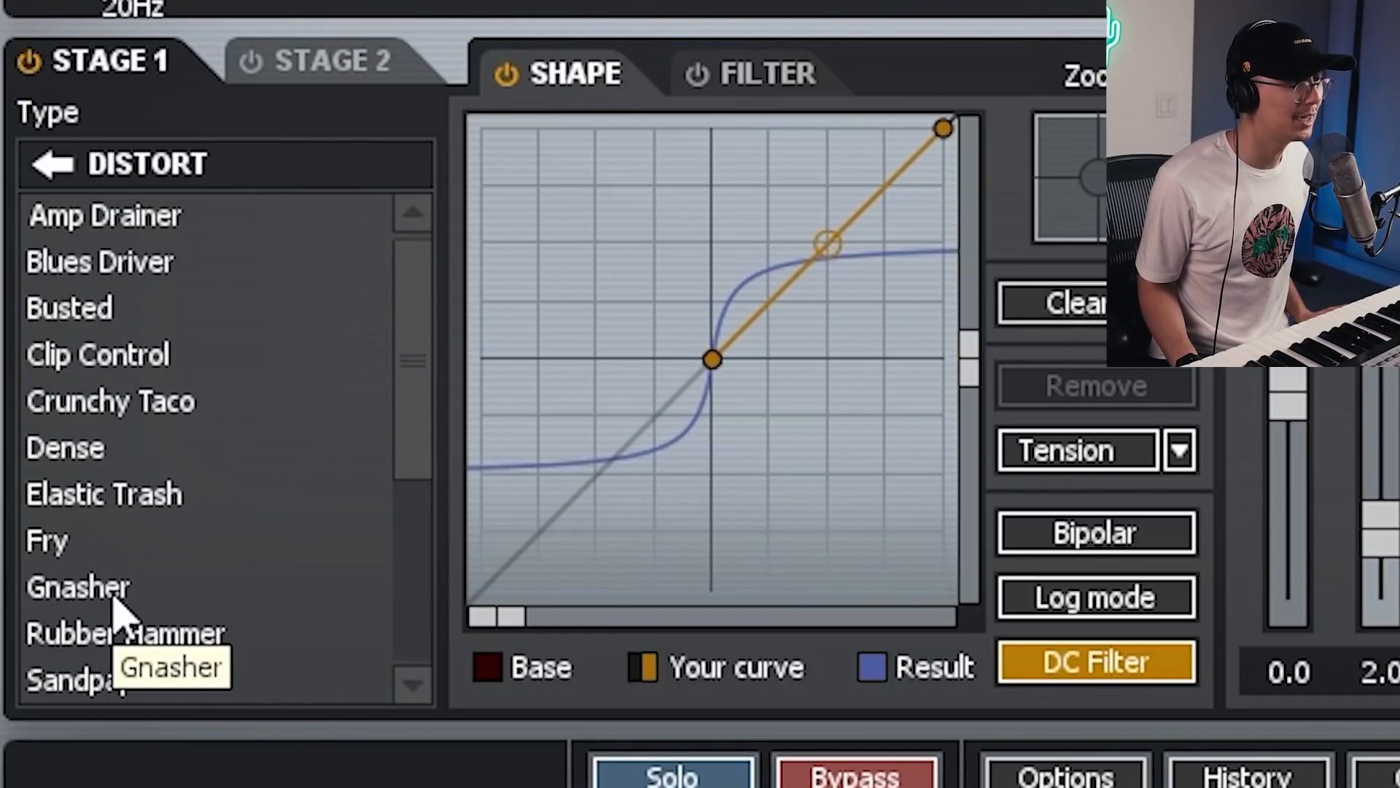
left_click(115, 596)
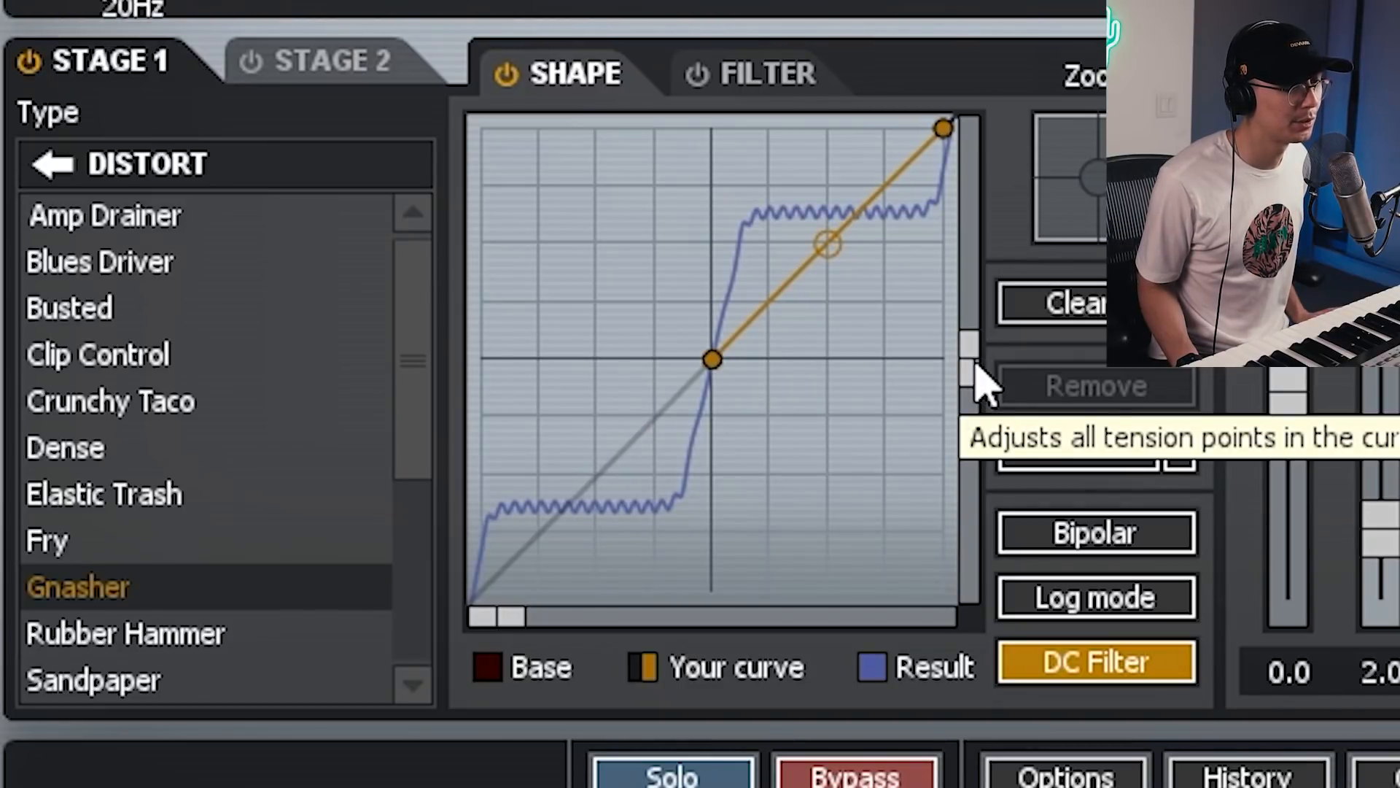
- Try reshaping Stage 1's custom curve by lowering its overall tension, adding a node in the upper half and repositioning it
mouse_move(976, 363)
left_mouse_down()
mouse_move(964, 245)
mouse_move(960, 369)
left_mouse_up()
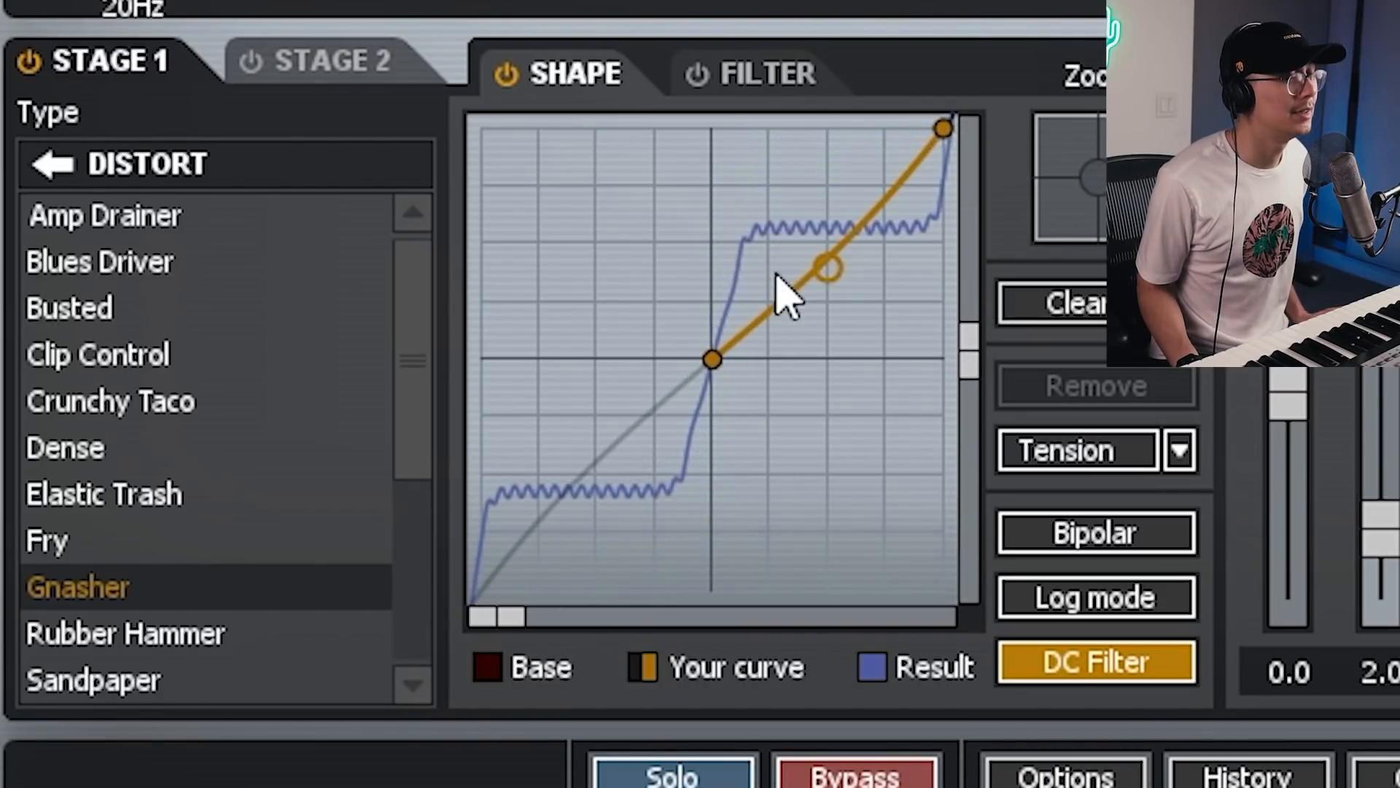
double_click(844, 244)
left_click_drag(844, 244, 799, 190)
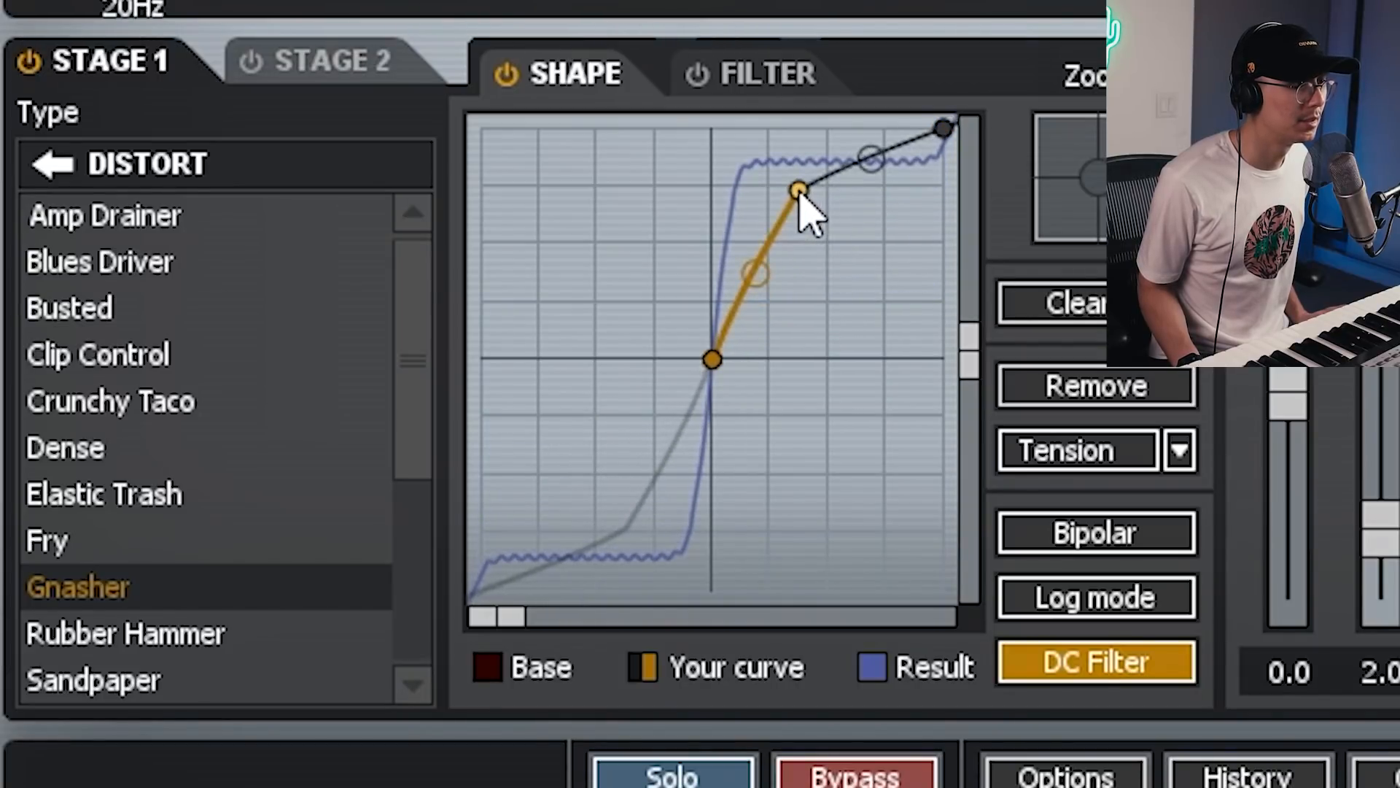
double_click(772, 245)
mouse_move(773, 254)
left_mouse_down()
mouse_move(789, 318)
mouse_move(766, 276)
left_mouse_up()
left_click_drag(799, 191, 885, 194)
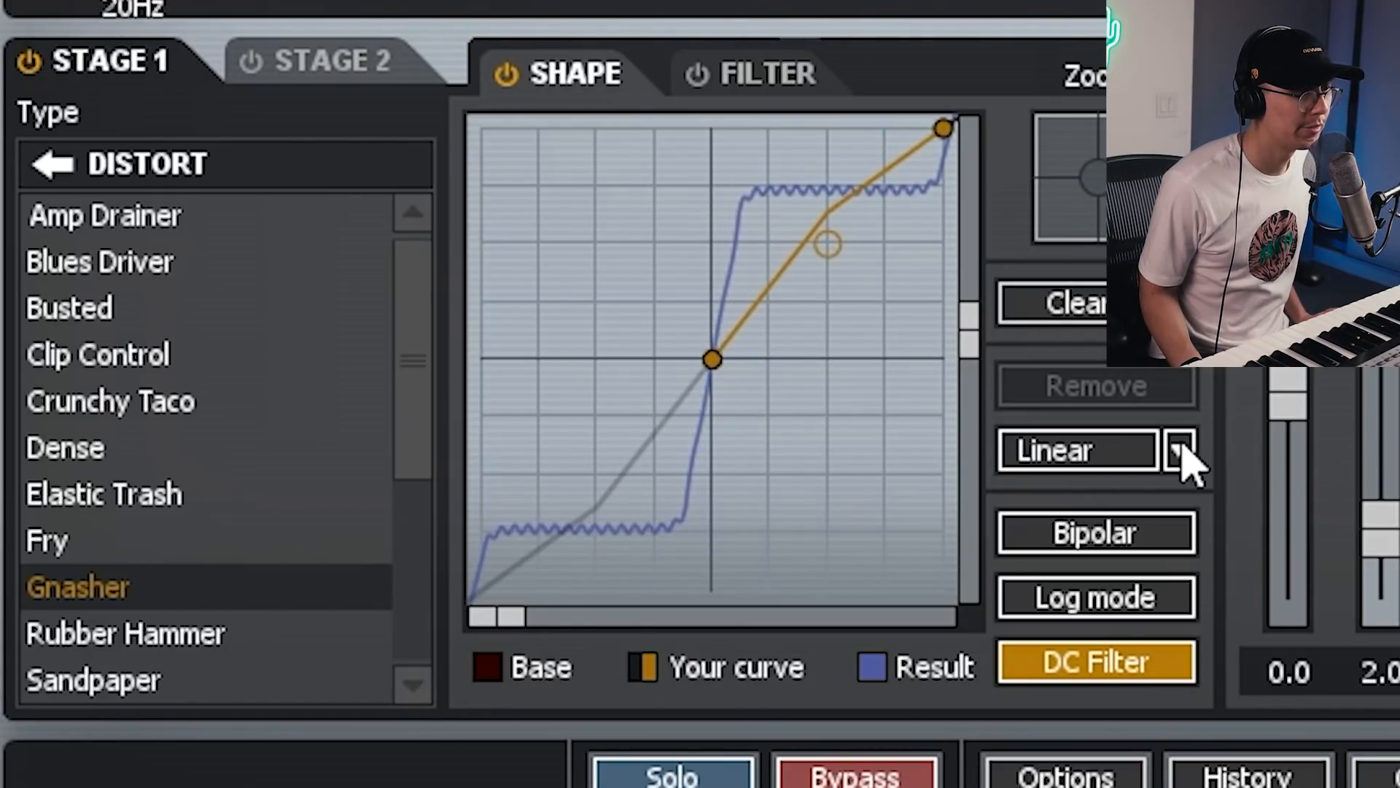
- Try the Stairs type on the custom curve, and finish with the curve type set to Tension
left_click(1182, 449)
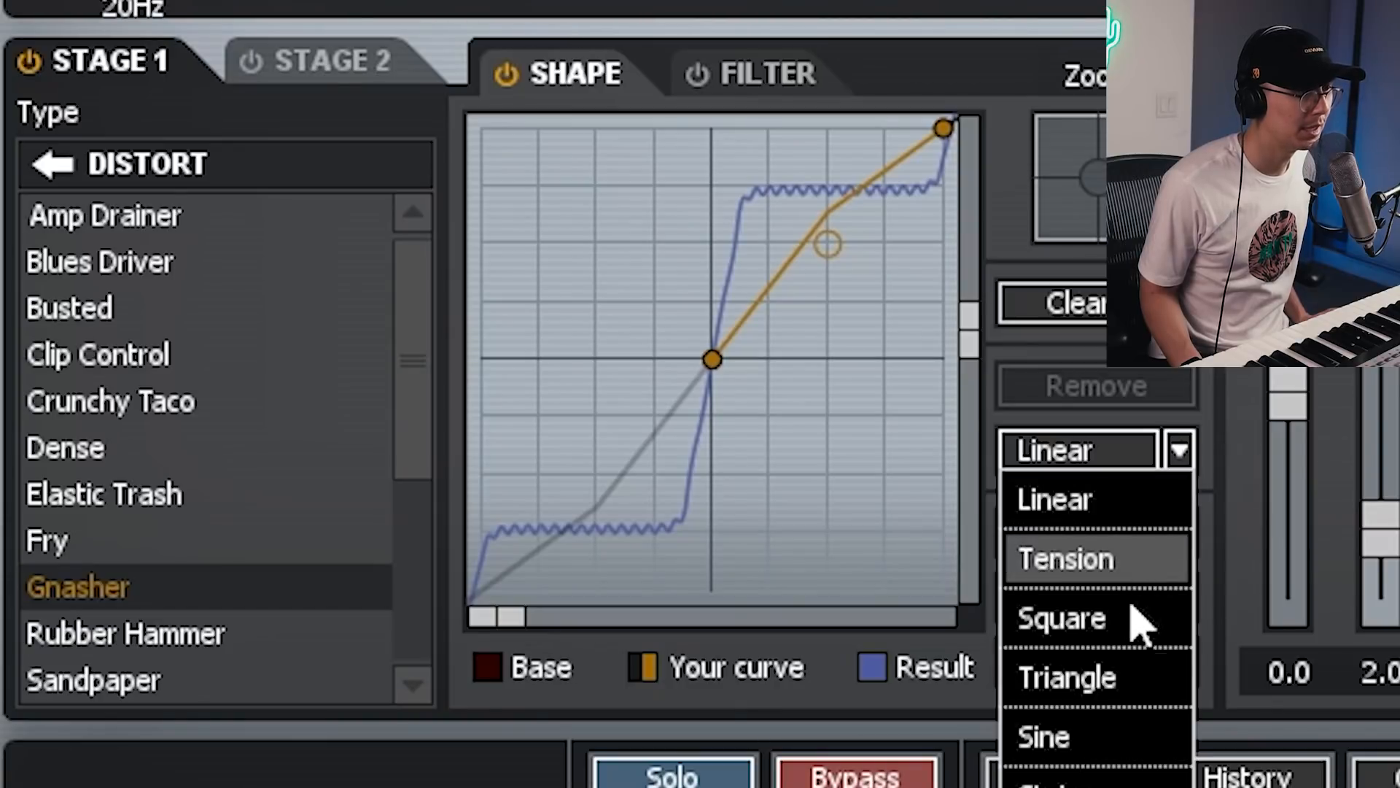
left_click(1100, 748)
left_click(1180, 454)
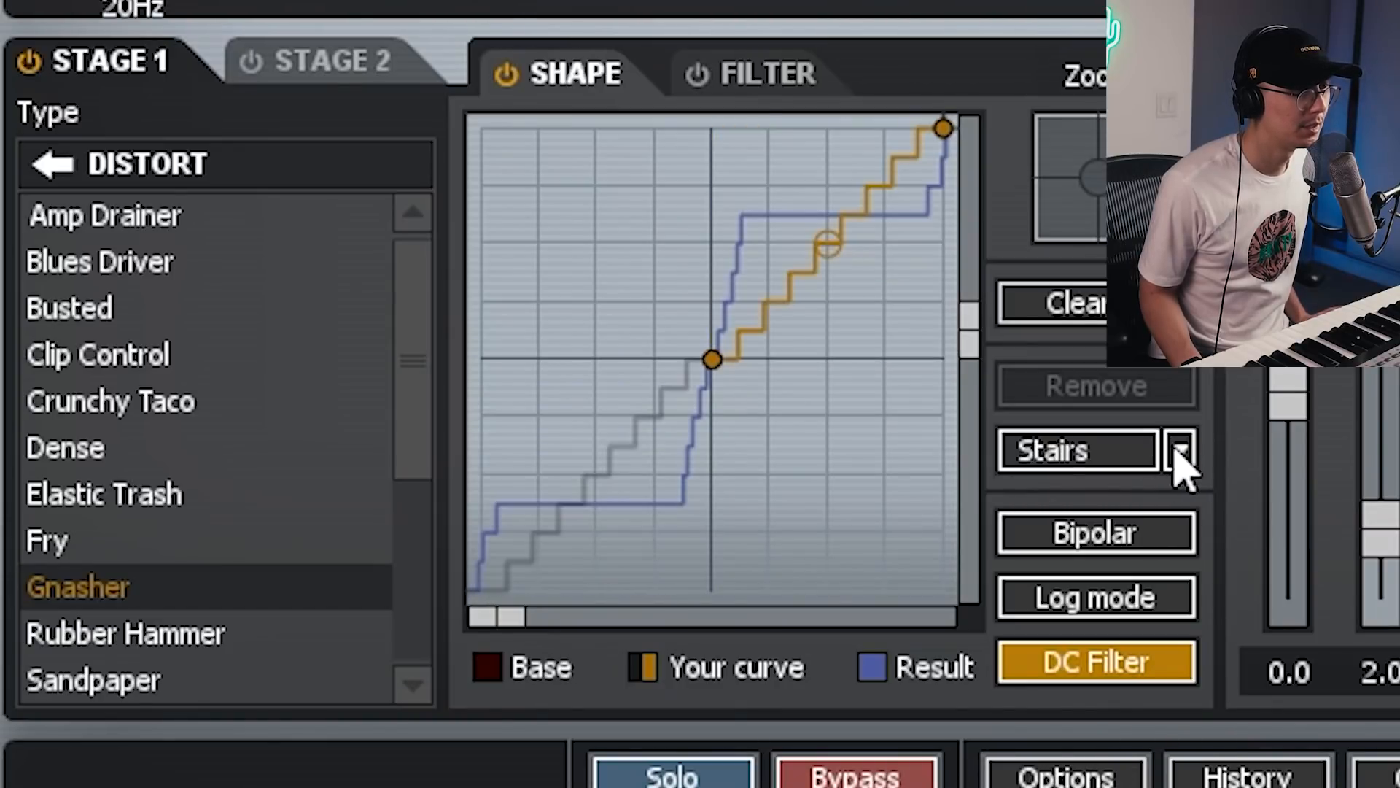
left_click(1180, 450)
left_click(1157, 558)
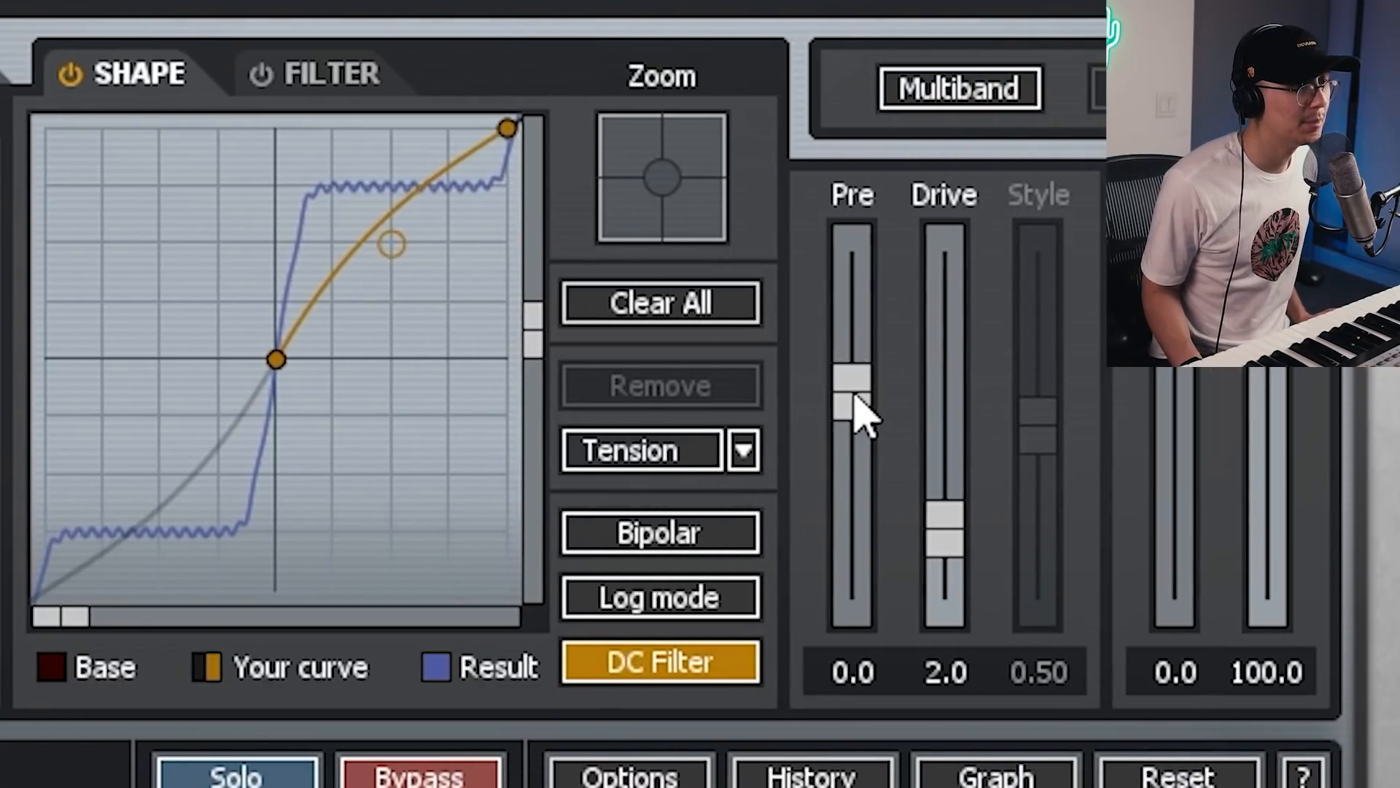
- Raise Stage 1's Pre to about 5.8 and Drive to about 6.8, and try out the stage's Mix level
left_click_drag(860, 406, 857, 353)
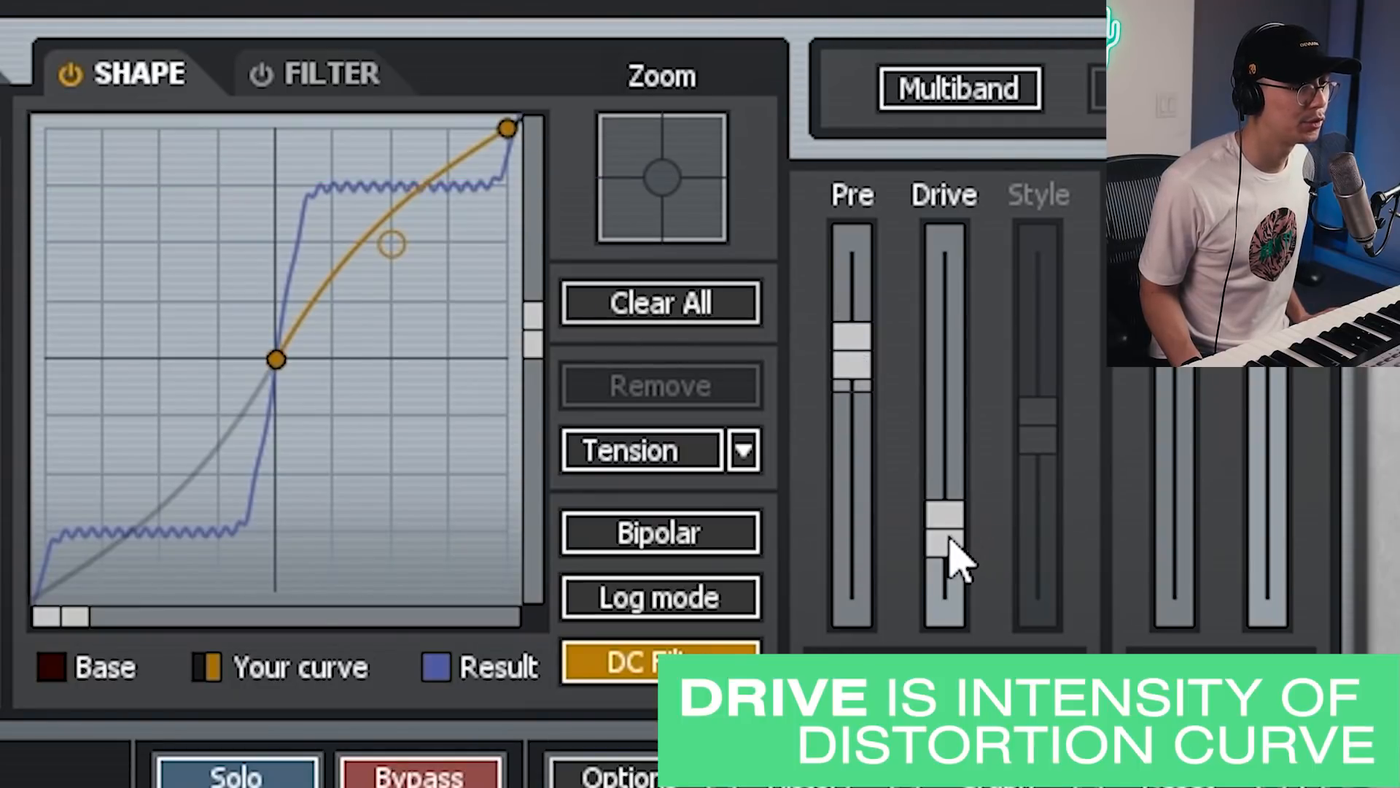
left_click_drag(948, 540, 939, 352)
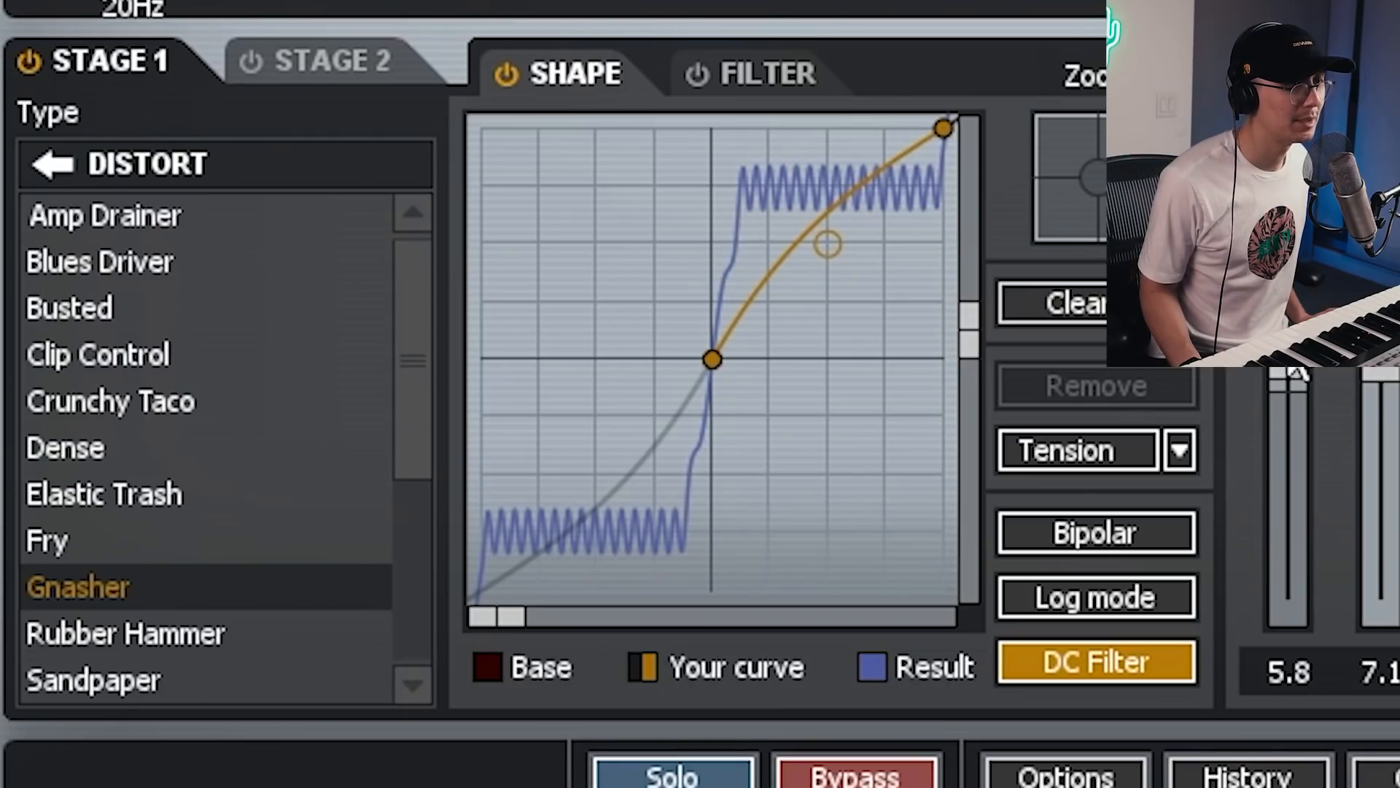
mouse_move(1372, 366)
left_mouse_down()
mouse_move(1377, 283)
mouse_move(1382, 400)
mouse_move(1379, 299)
mouse_move(1377, 370)
left_mouse_up()
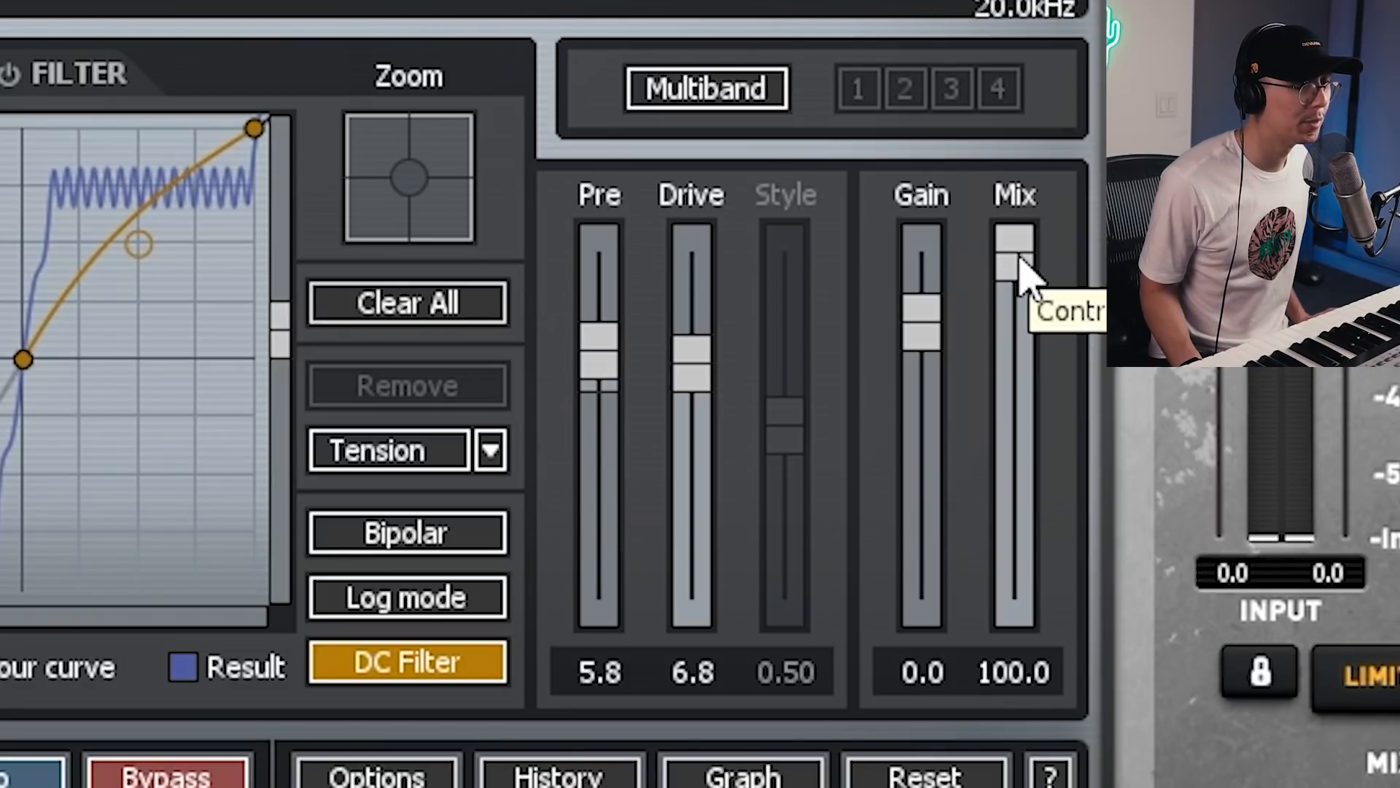
left_click_drag(1019, 263, 1043, 33)
left_click_drag(1025, 201, 1029, 22)
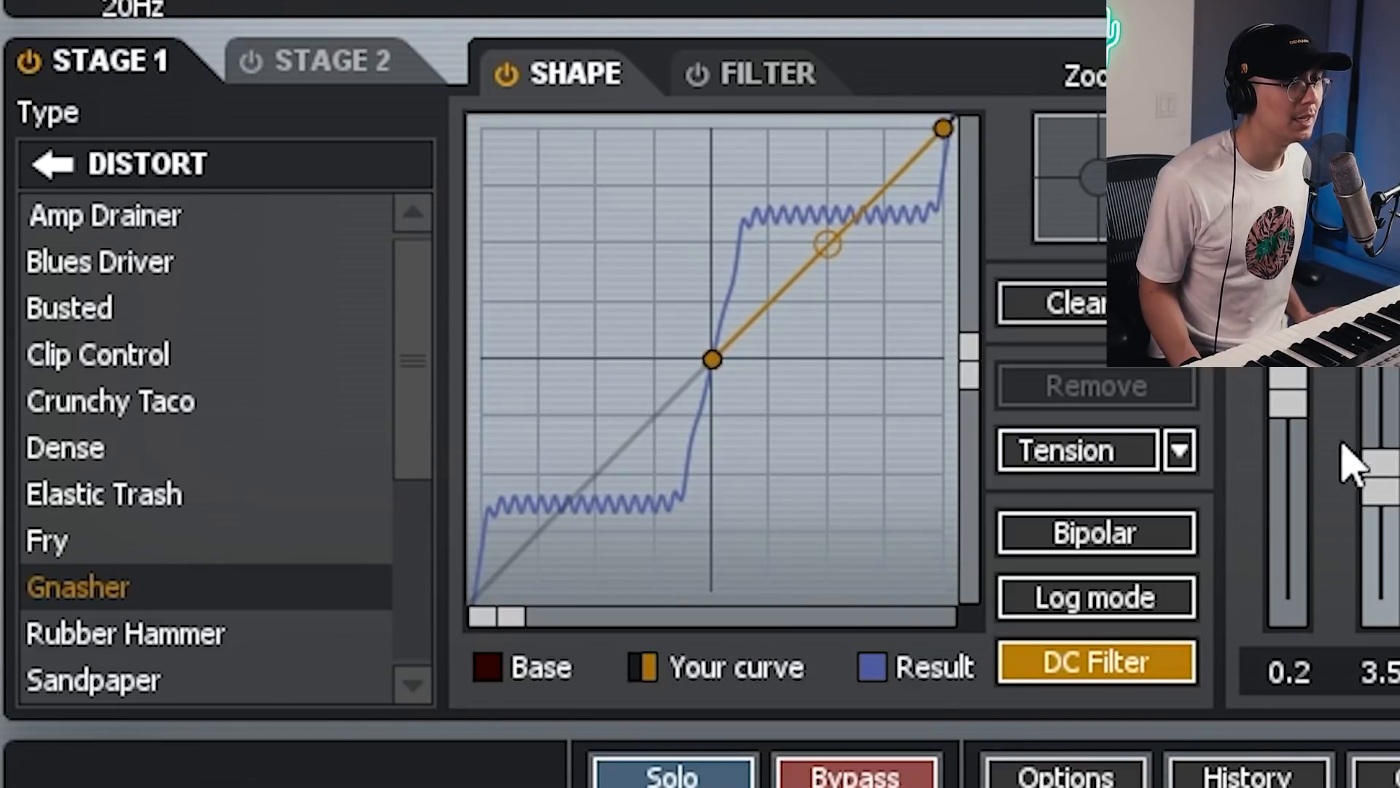
- Enable Stage 2 with the Gnasher distortion type and play the drum loop through both stages
left_click(247, 67)
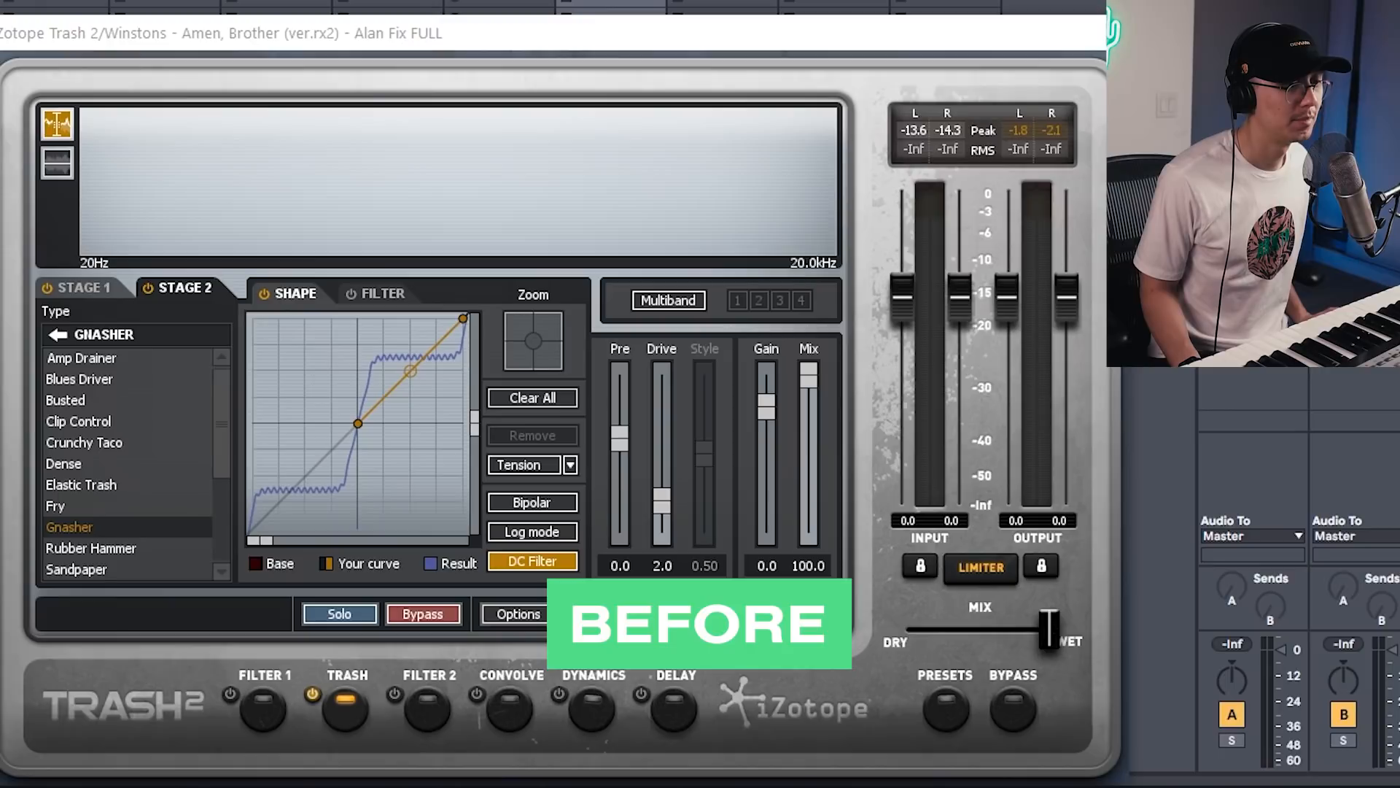
key("space")
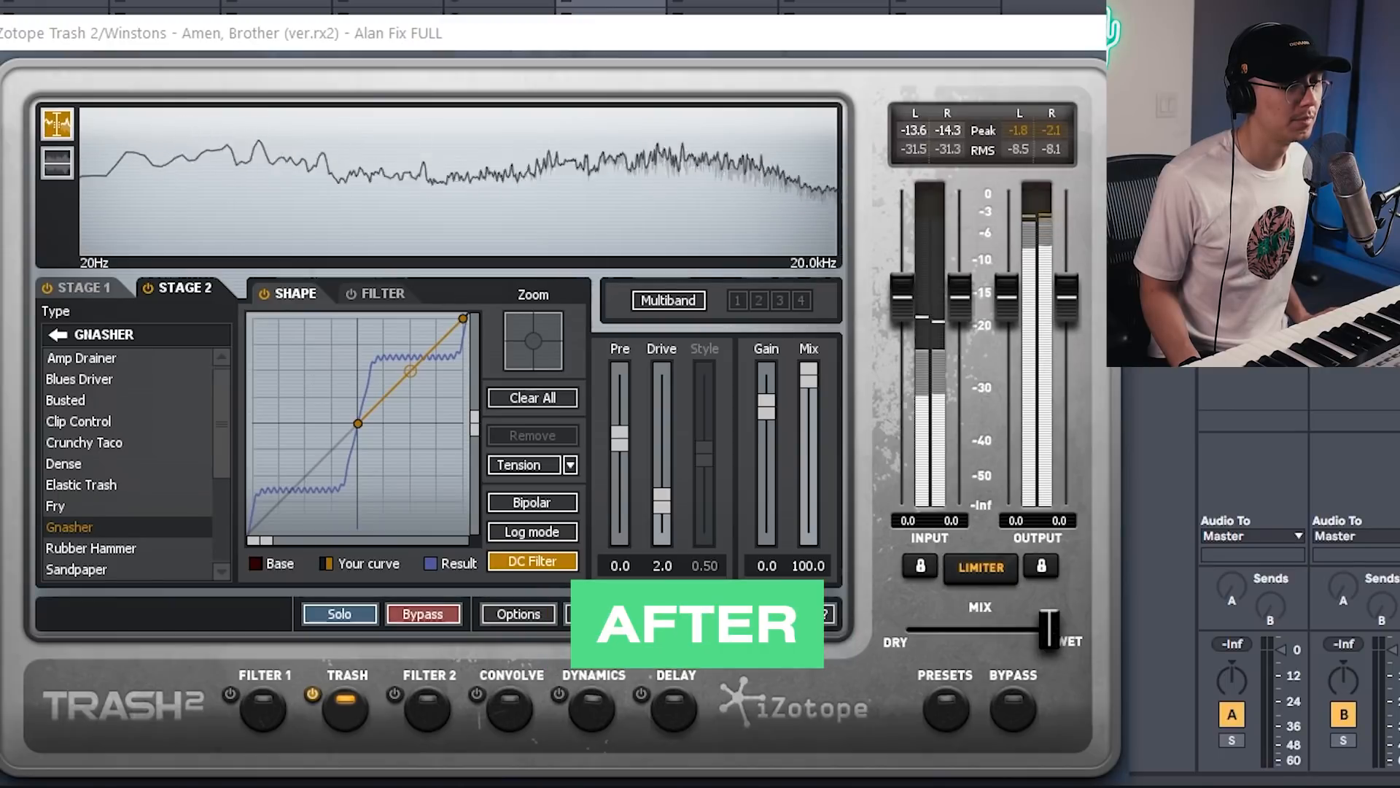
key("space")
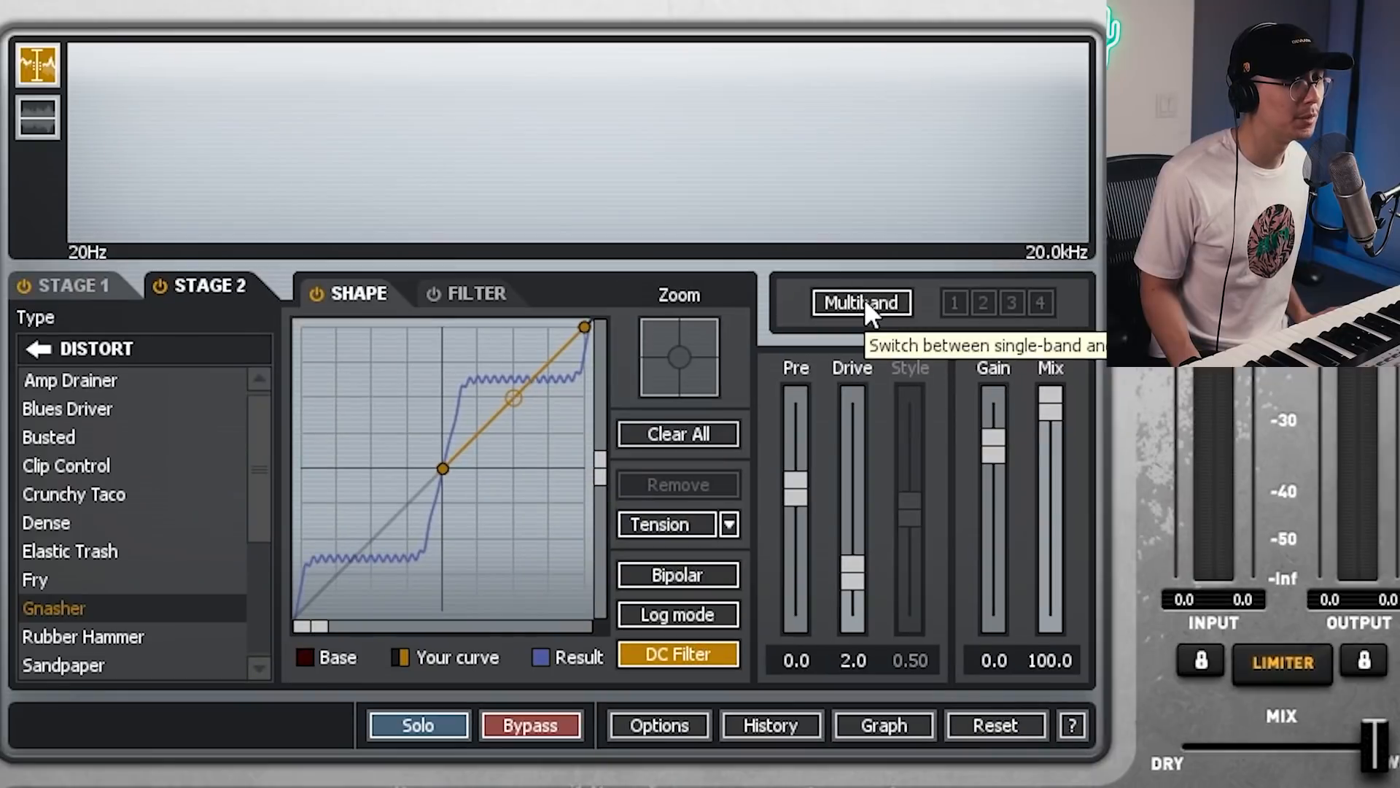
- Turn on multiband processing and split the spectrum into three bands with crossovers at 120 Hz and 2.00 kHz
left_click(531, 244)
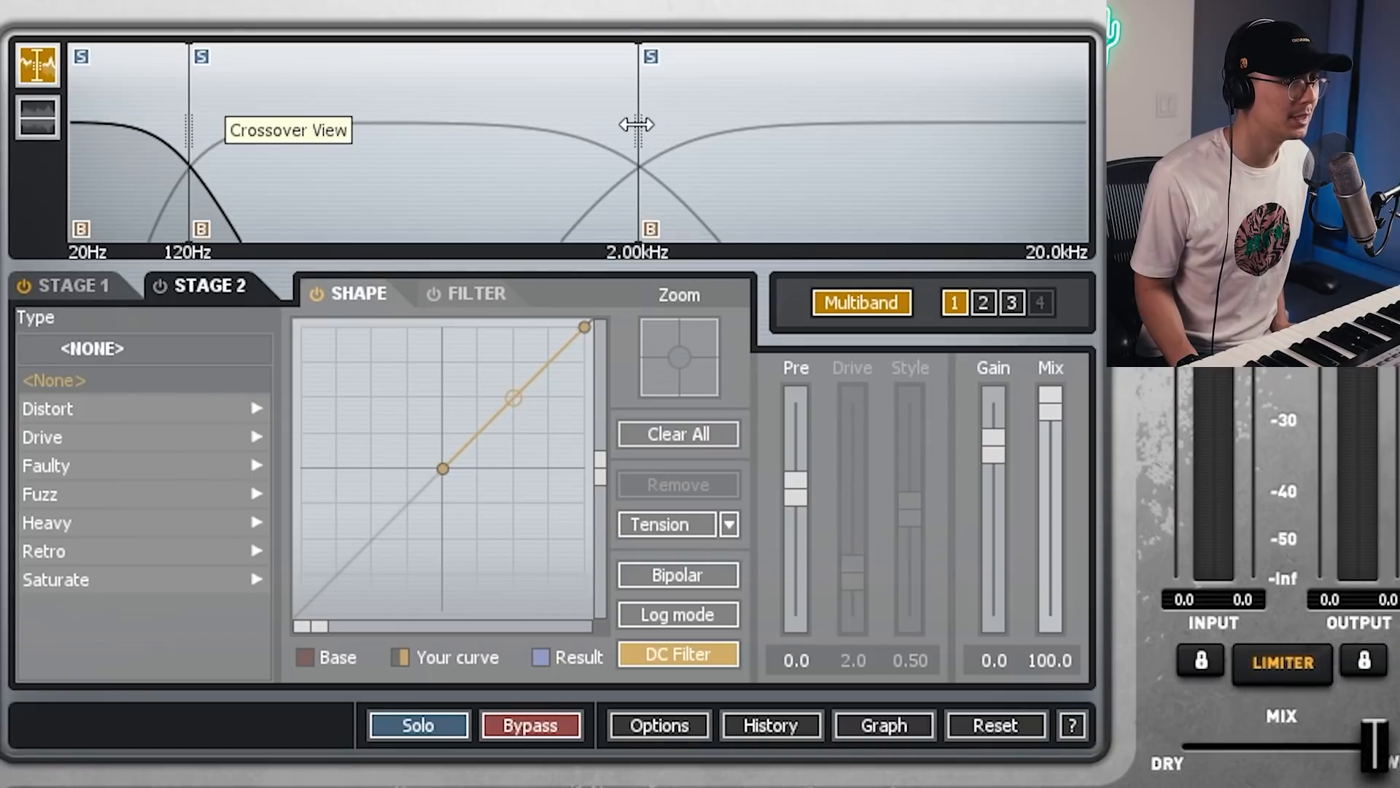
- Move the upper crossover to 3.95 kHz and the lower crossover to 220 Hz
mouse_move(636, 124)
left_mouse_down()
mouse_move(683, 126)
mouse_move(644, 129)
left_mouse_up()
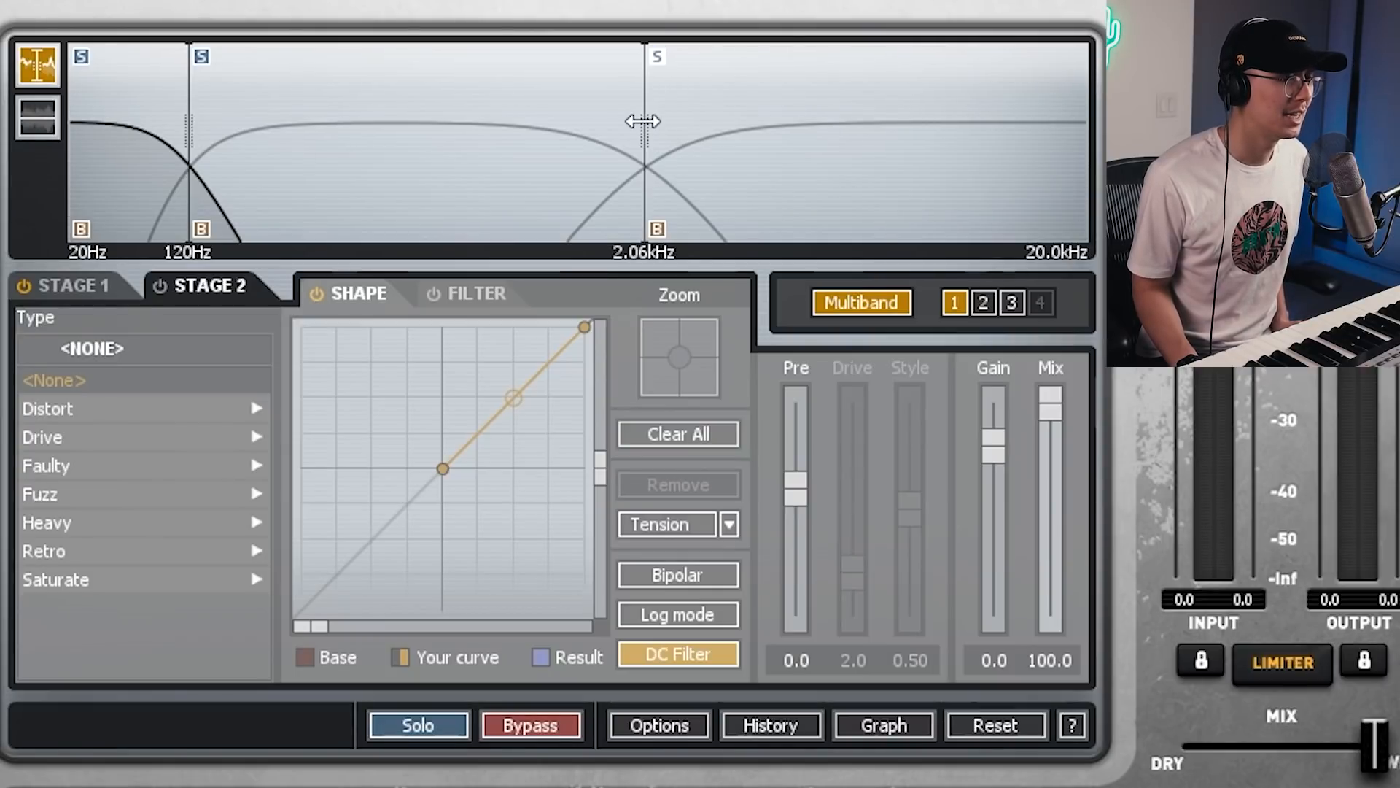
mouse_move(644, 125)
left_mouse_down()
mouse_move(456, 140)
mouse_move(783, 145)
mouse_move(731, 142)
mouse_move(763, 140)
left_mouse_up()
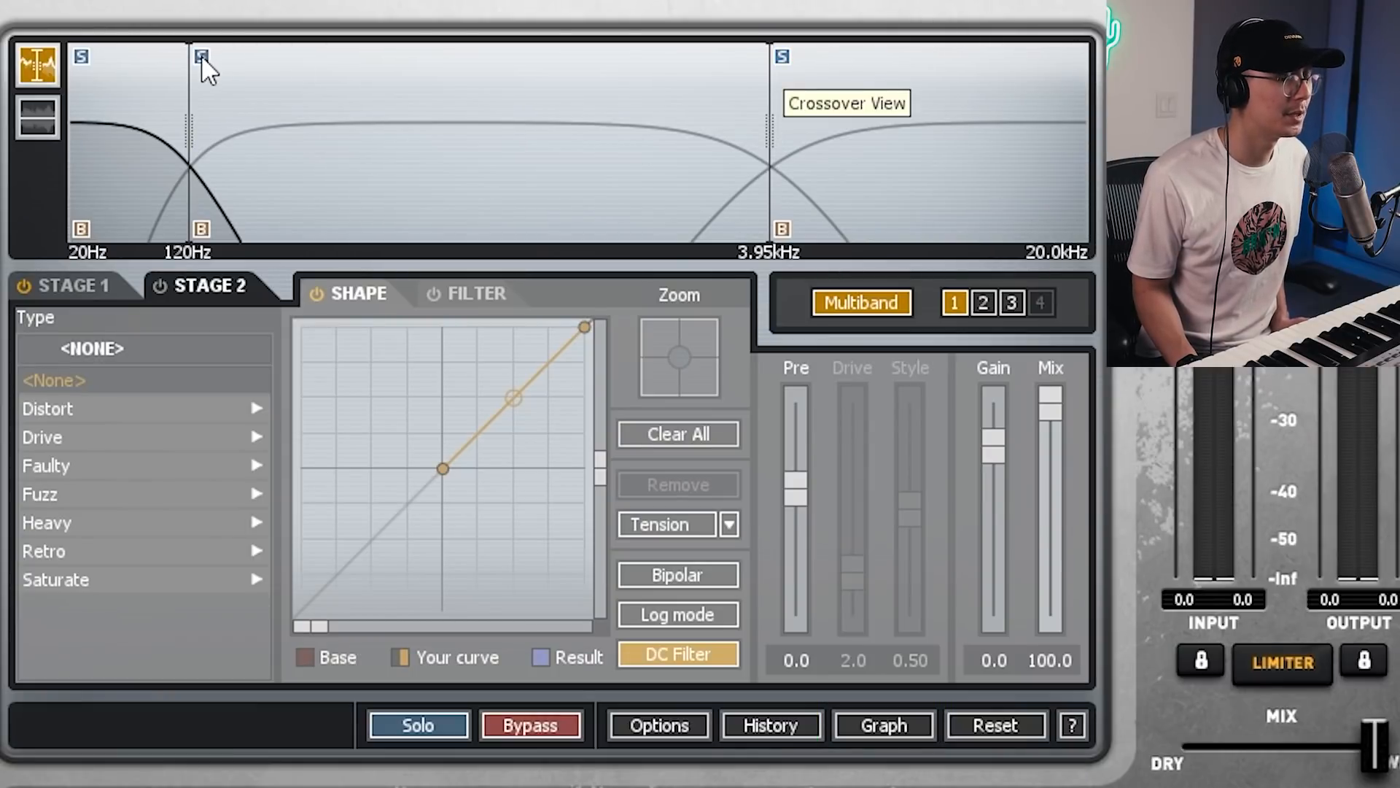
left_click_drag(189, 139, 263, 130)
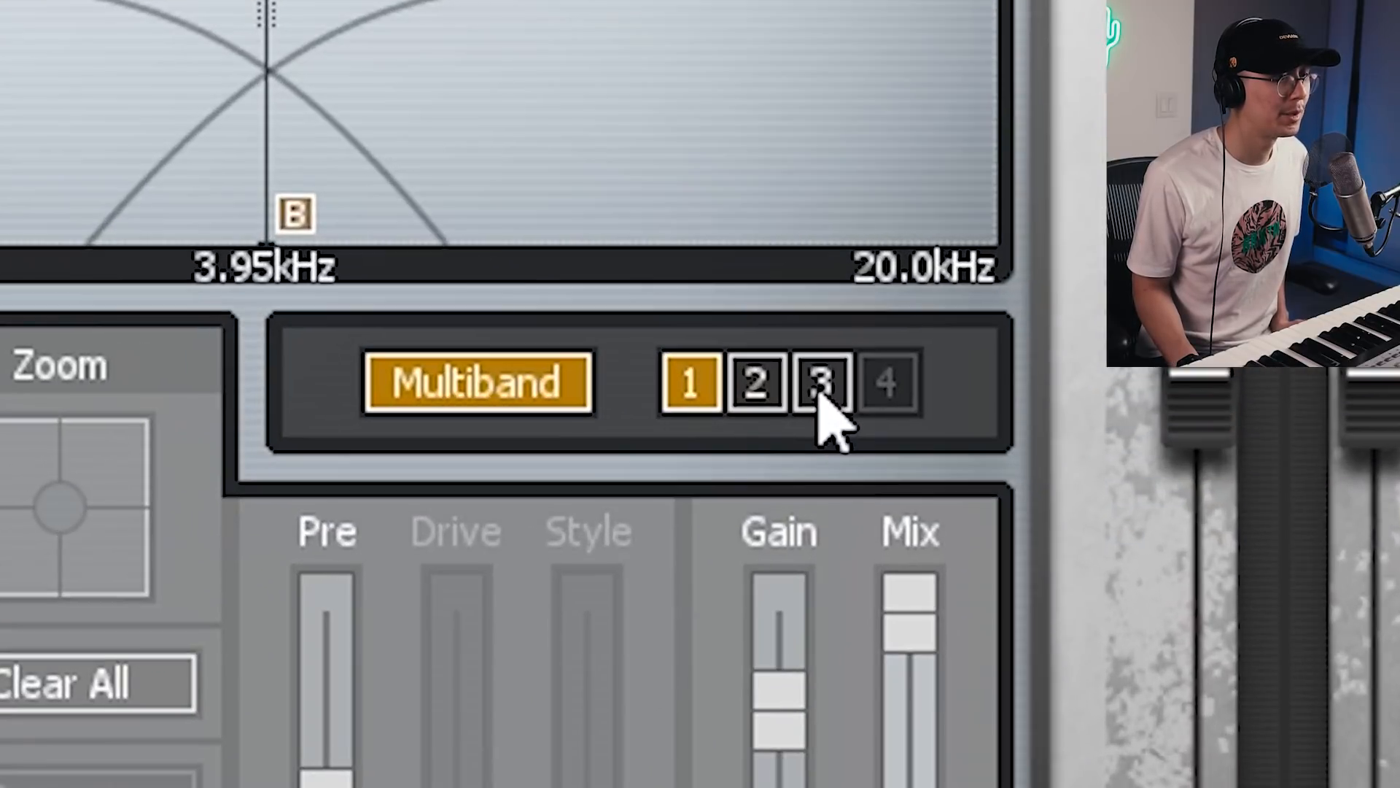
- Set band 3's Stage 1 distortion type to Gnasher from the Distort category
left_click(1011, 303)
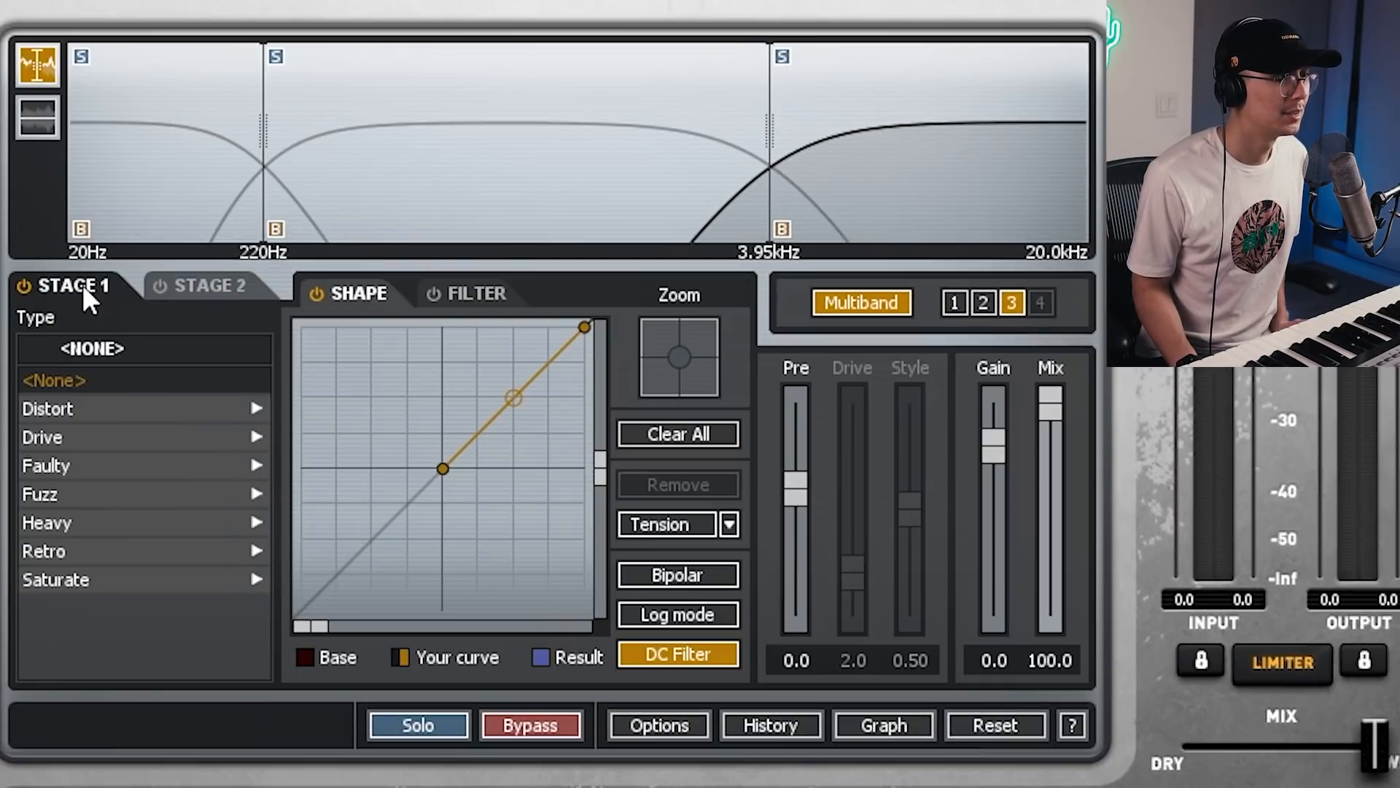
left_click(148, 408)
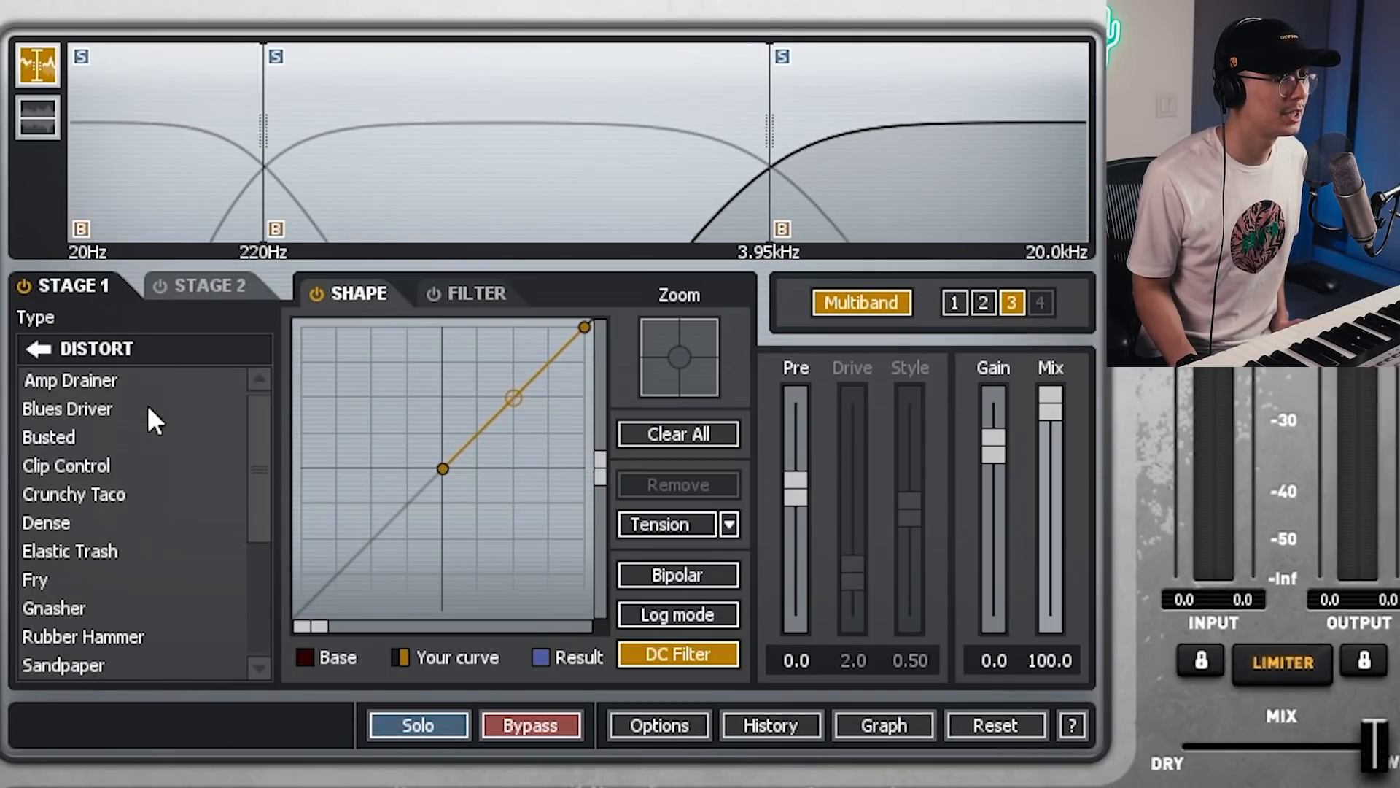
left_click(69, 608)
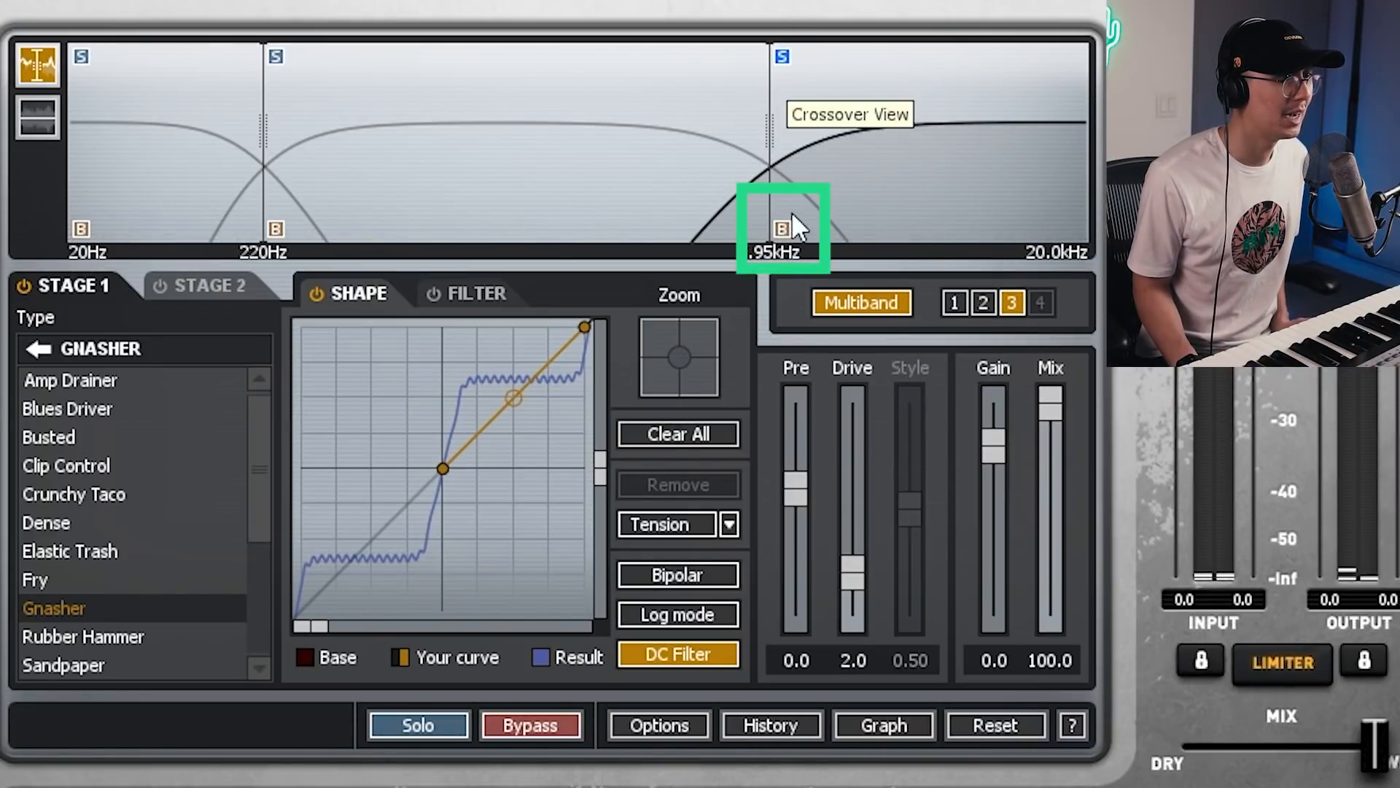
- Compare the soloed band 3 with its processing bypassed and active while playing the drum loop
left_click(783, 229)
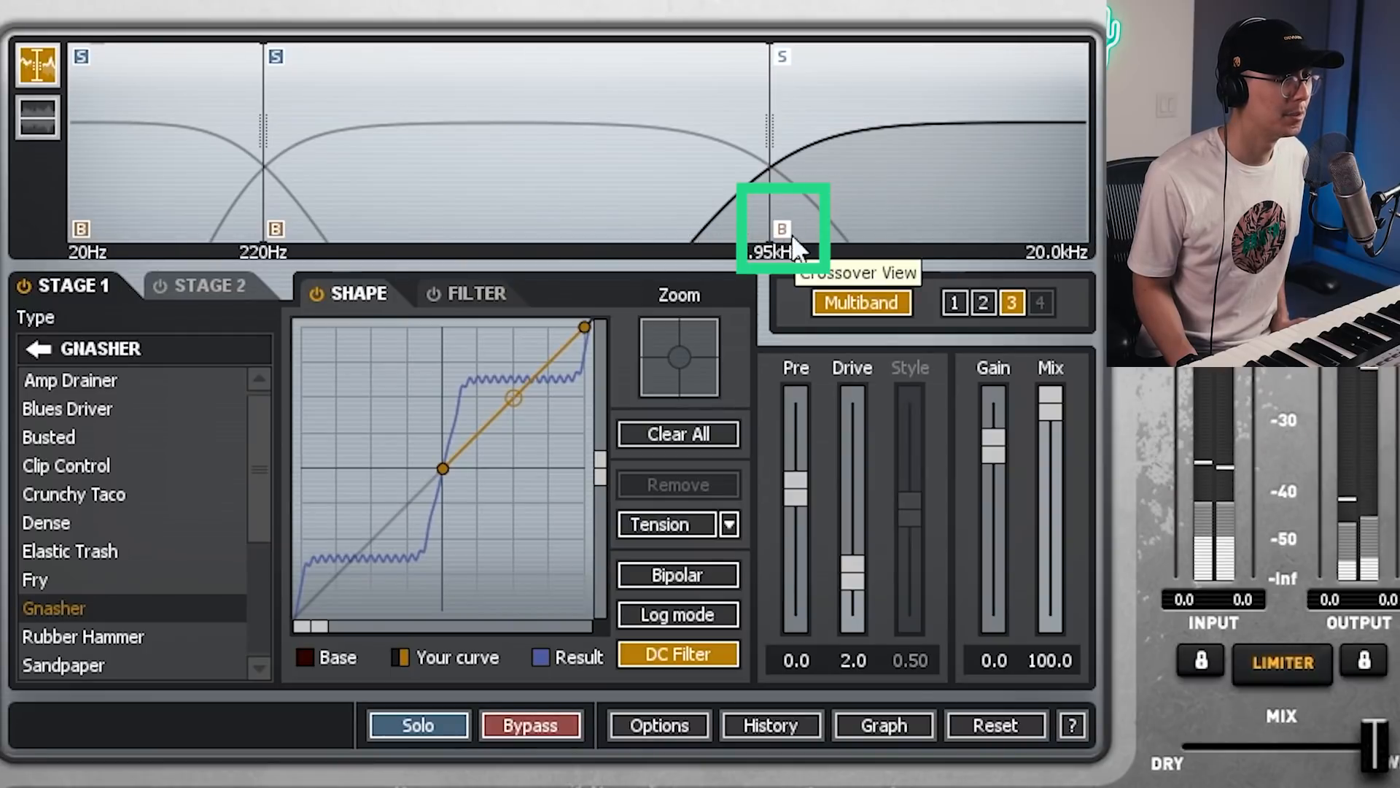
left_click(784, 230)
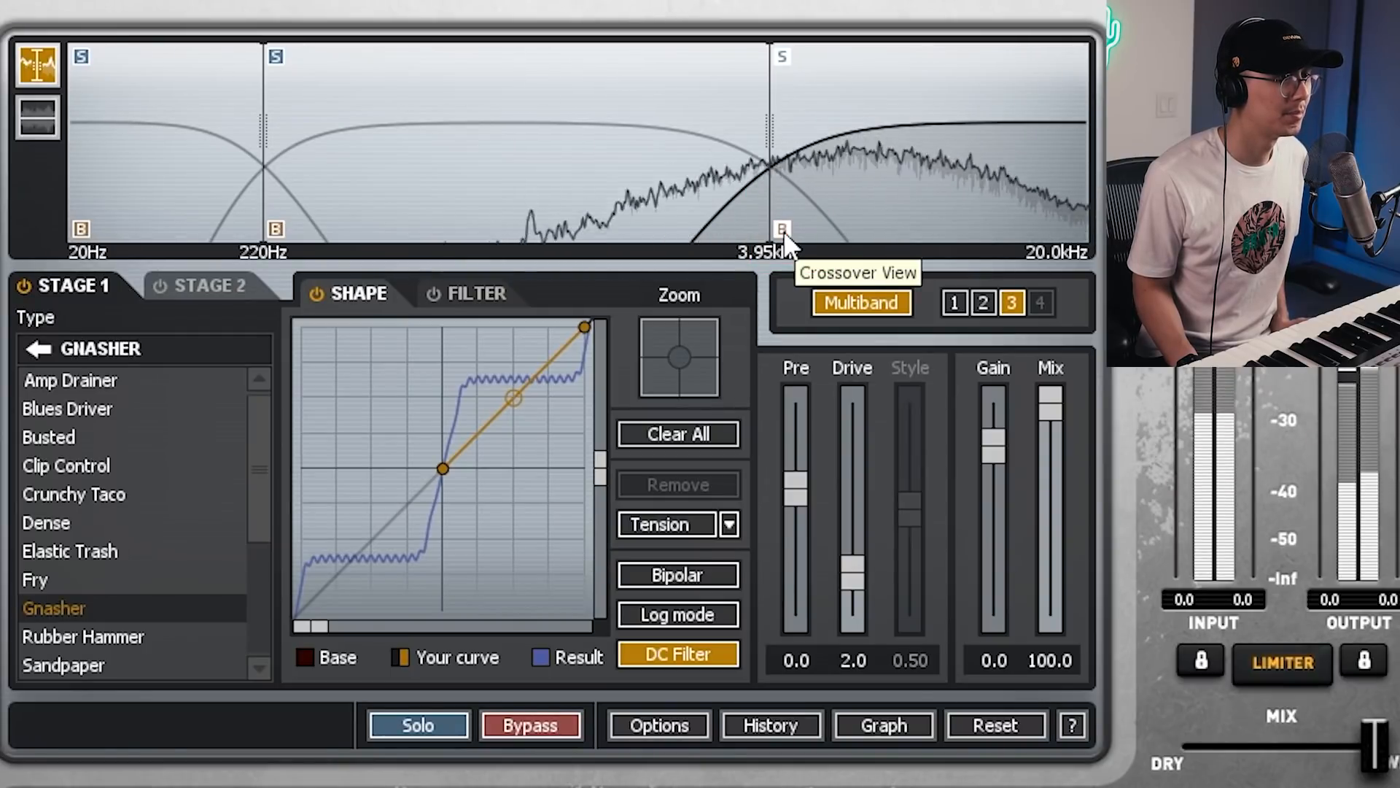
left_click(784, 231)
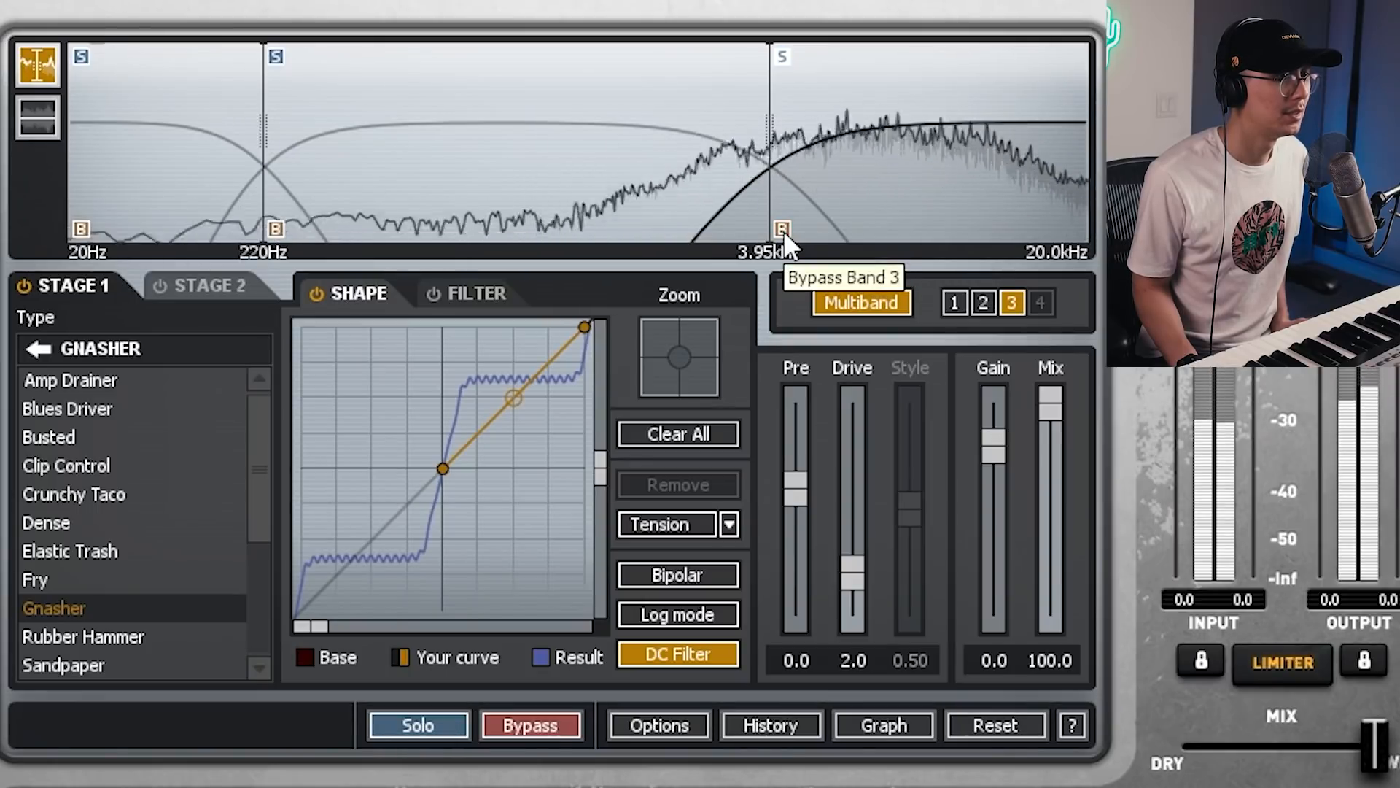
left_click(784, 230)
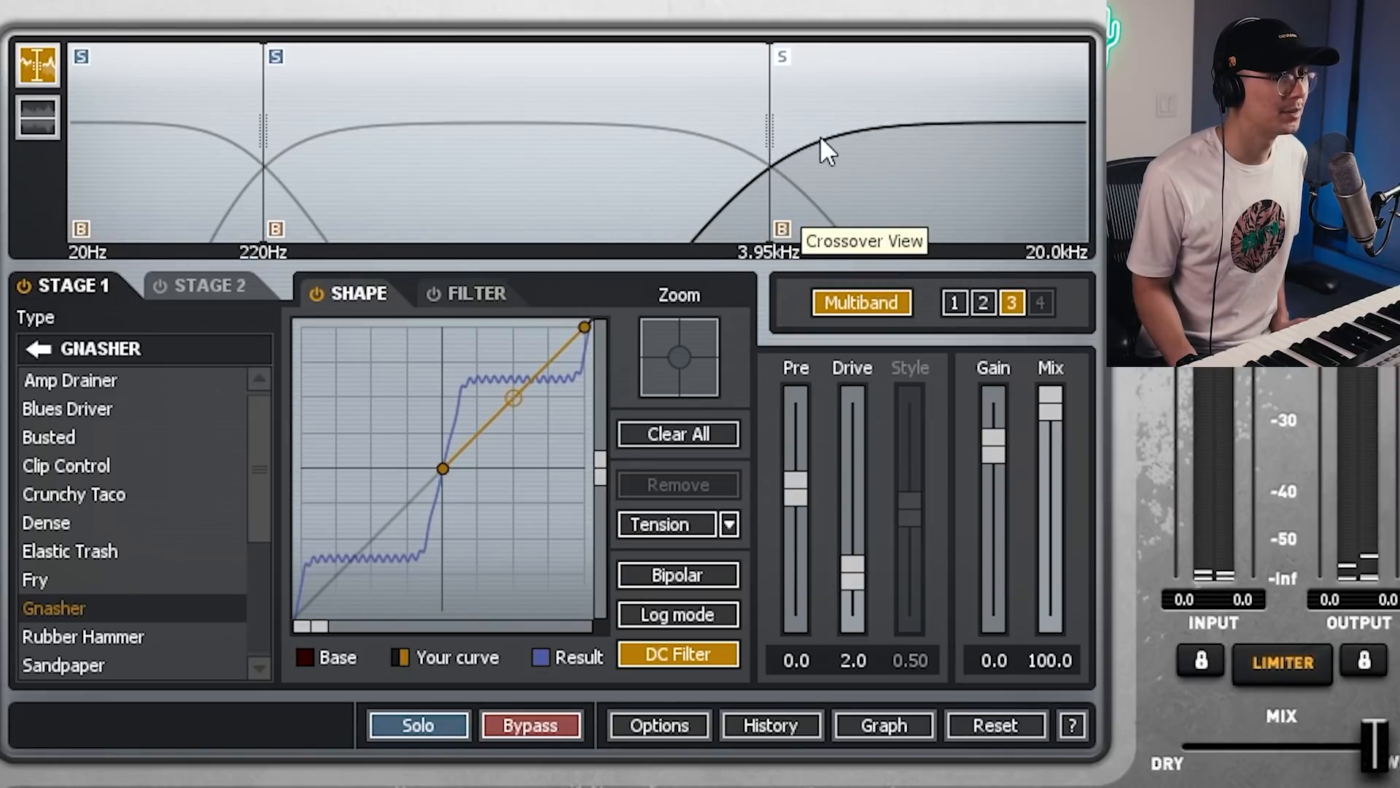
key("space")
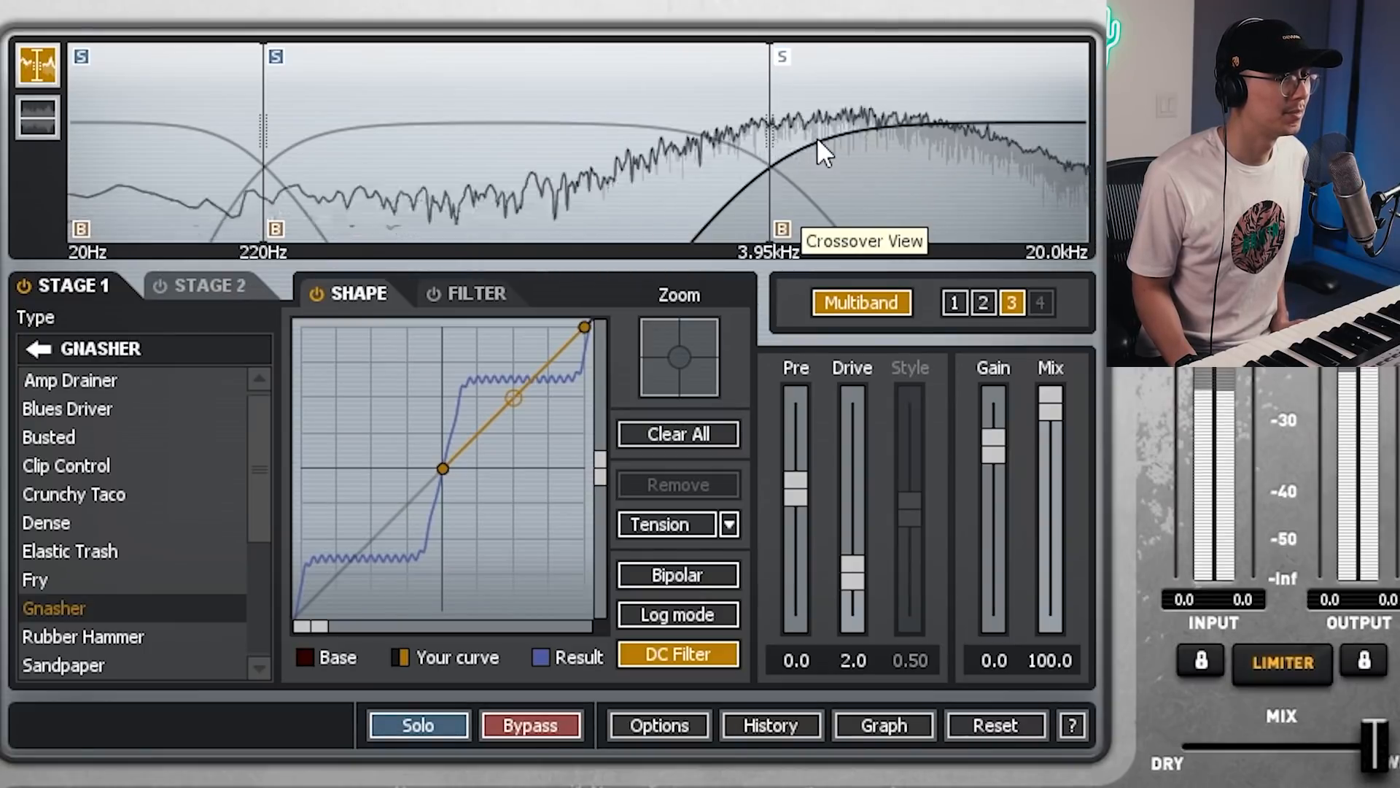
- Enable Stage 2 on band 3, audition Distort types including Amp Drainer, Blues Driver and Busted, and choose Elastic Trash
left_click(160, 282)
left_click(205, 283)
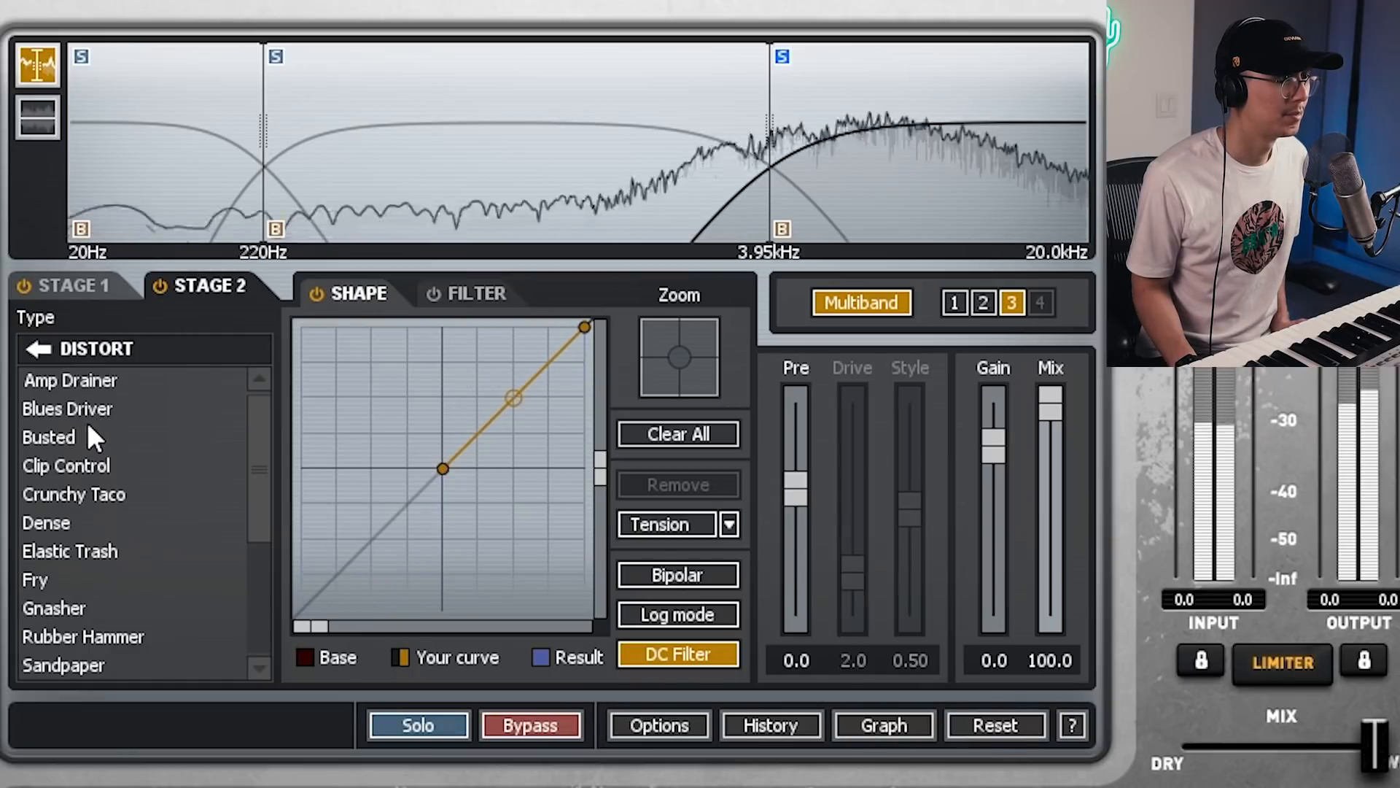
left_click(76, 409)
left_click(76, 380)
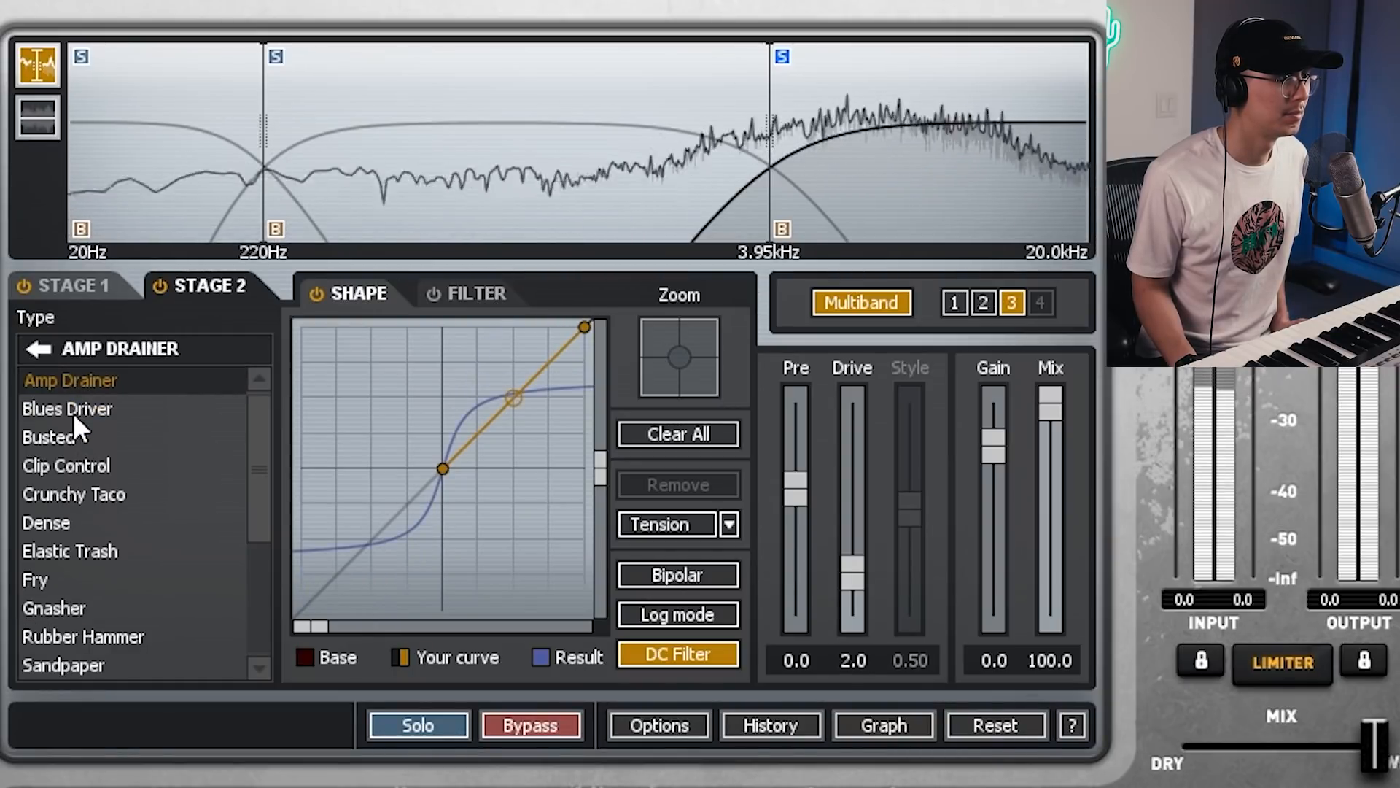
left_click(73, 413)
left_click(76, 439)
left_click(70, 554)
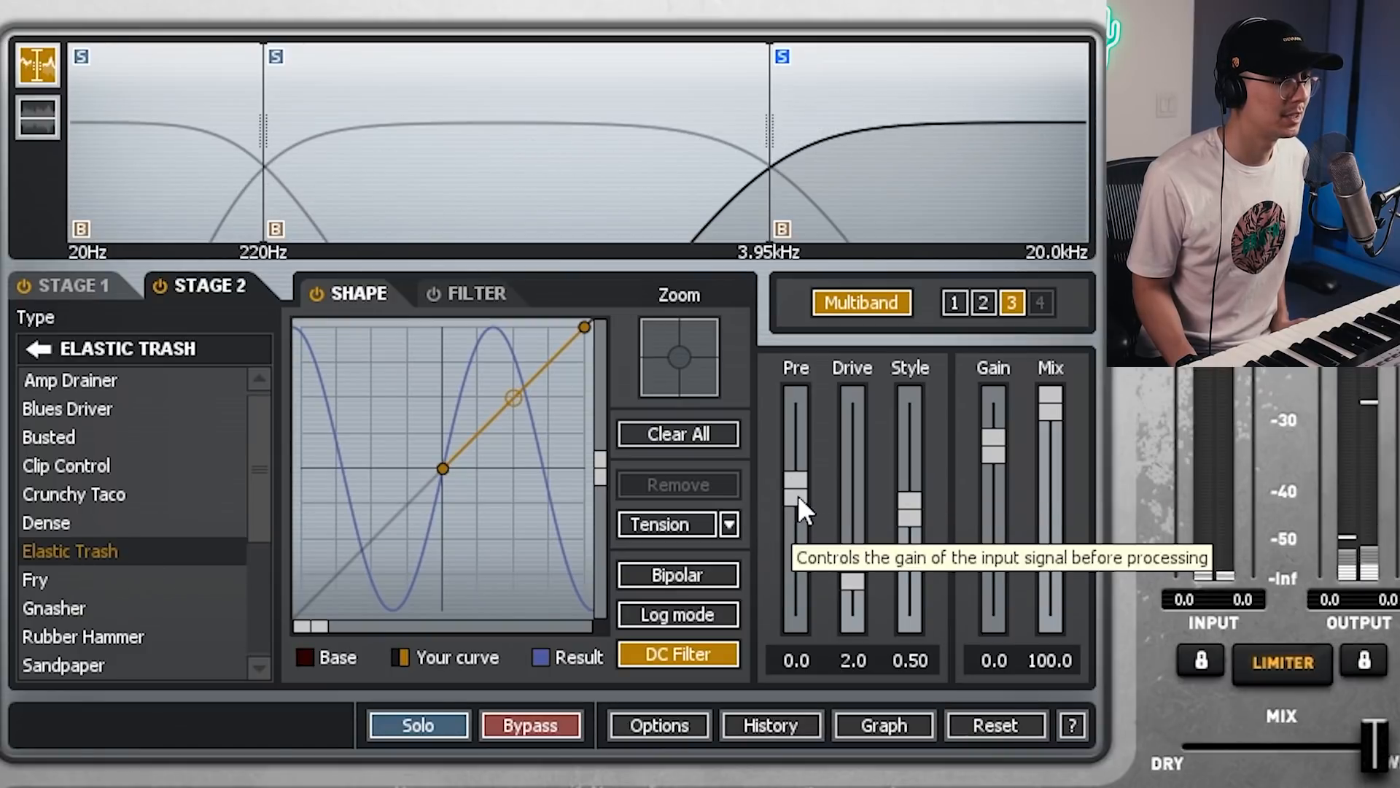
- Set Stage 2's Pre to about -5.4 and Style to about 0.72, and fine-tune its Drive
mouse_move(796, 495)
left_mouse_down()
mouse_move(799, 554)
mouse_move(794, 515)
left_mouse_up()
mouse_move(845, 567)
left_mouse_down()
mouse_move(843, 536)
mouse_move(843, 566)
left_mouse_up()
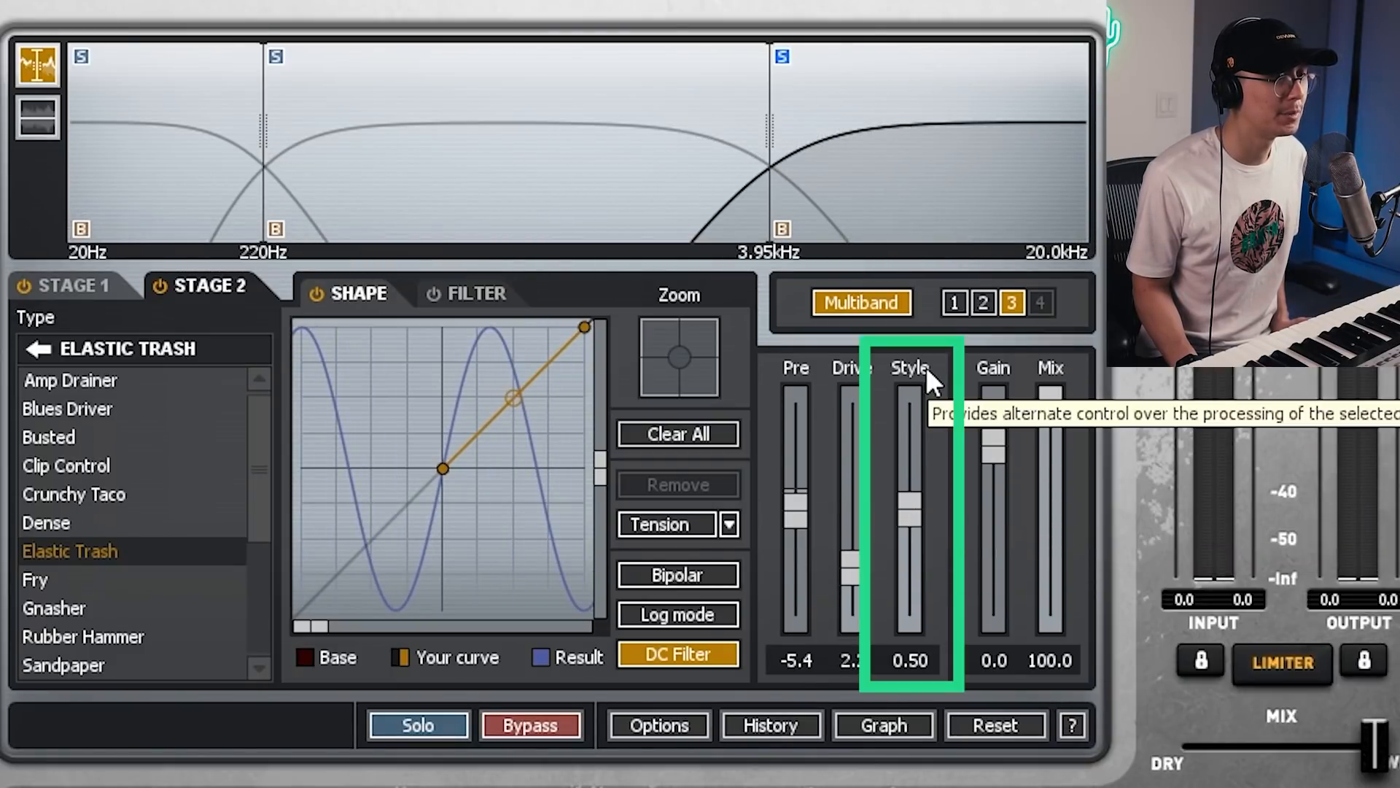
left_click(918, 519)
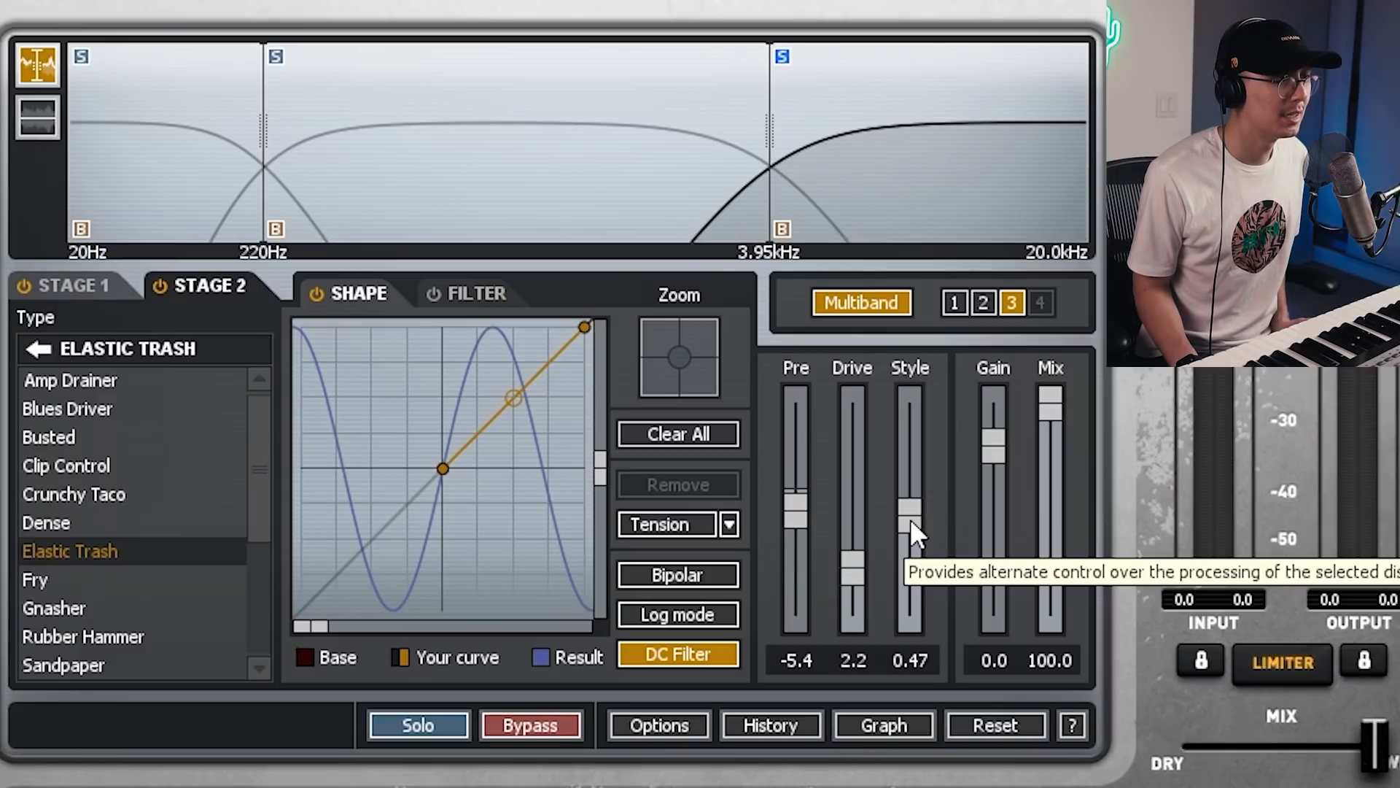
left_click_drag(911, 518, 890, 463)
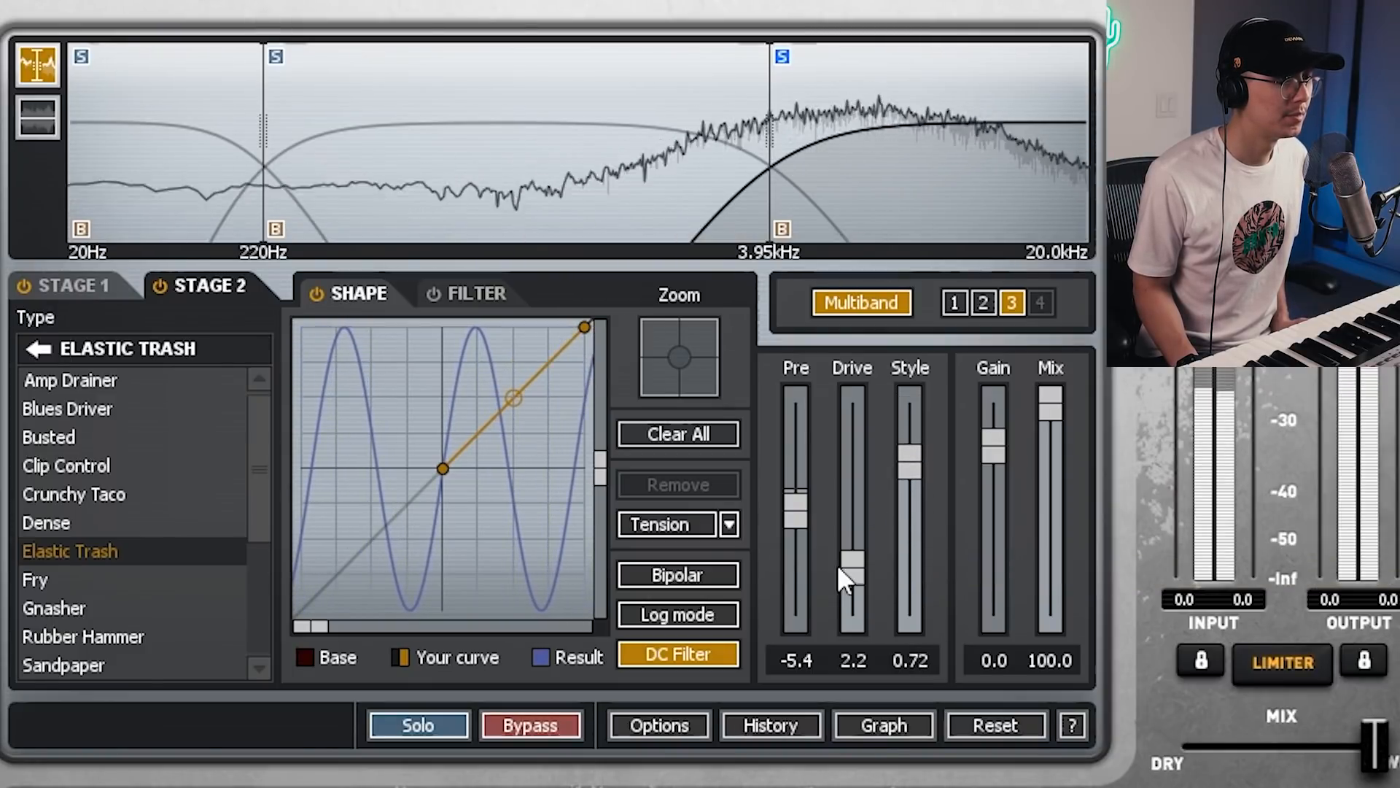
mouse_move(856, 570)
left_mouse_down()
mouse_move(848, 598)
mouse_move(847, 583)
left_mouse_up()
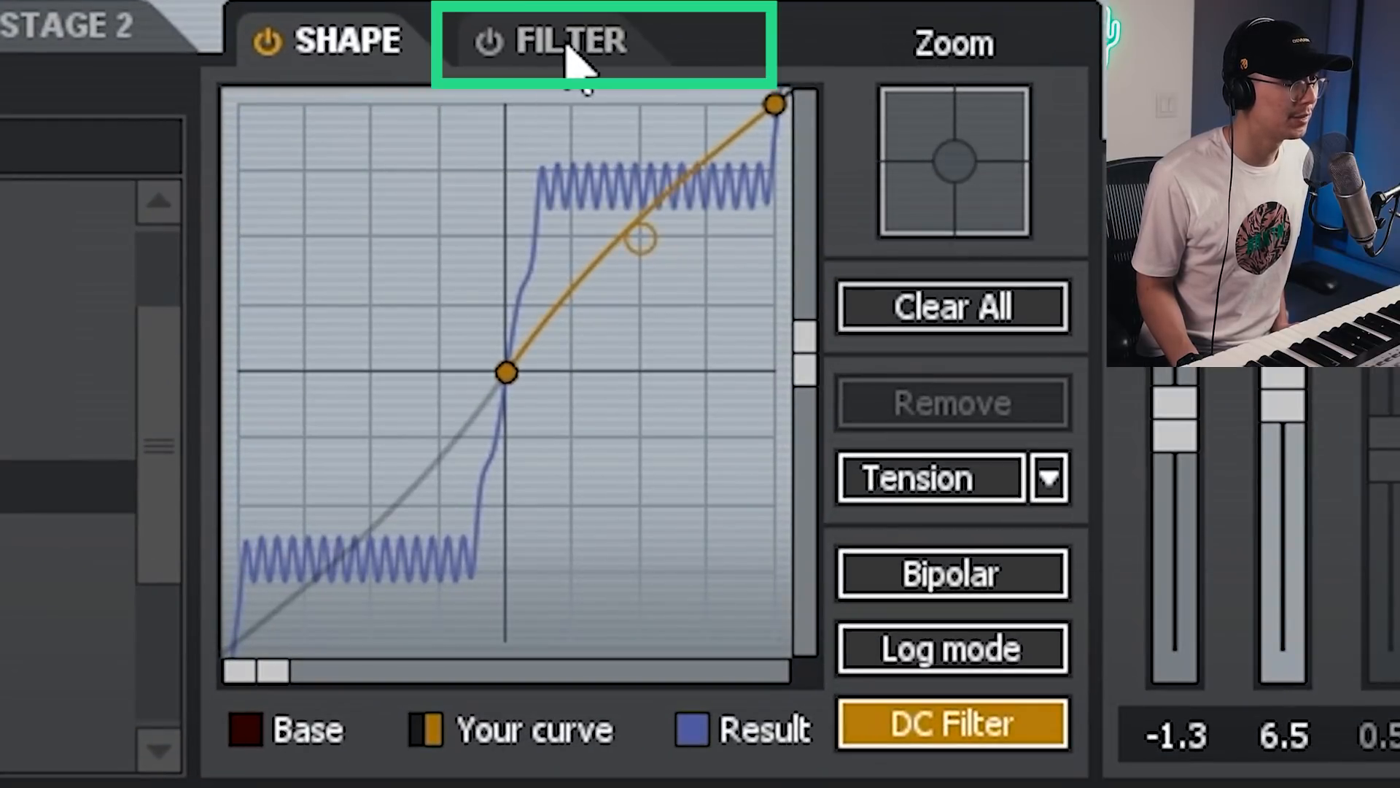
- Enable the distortion post filter and, comparing it on and off, set band 3's upper node to about -3.2 dB at 3.47 kHz
left_click(576, 51)
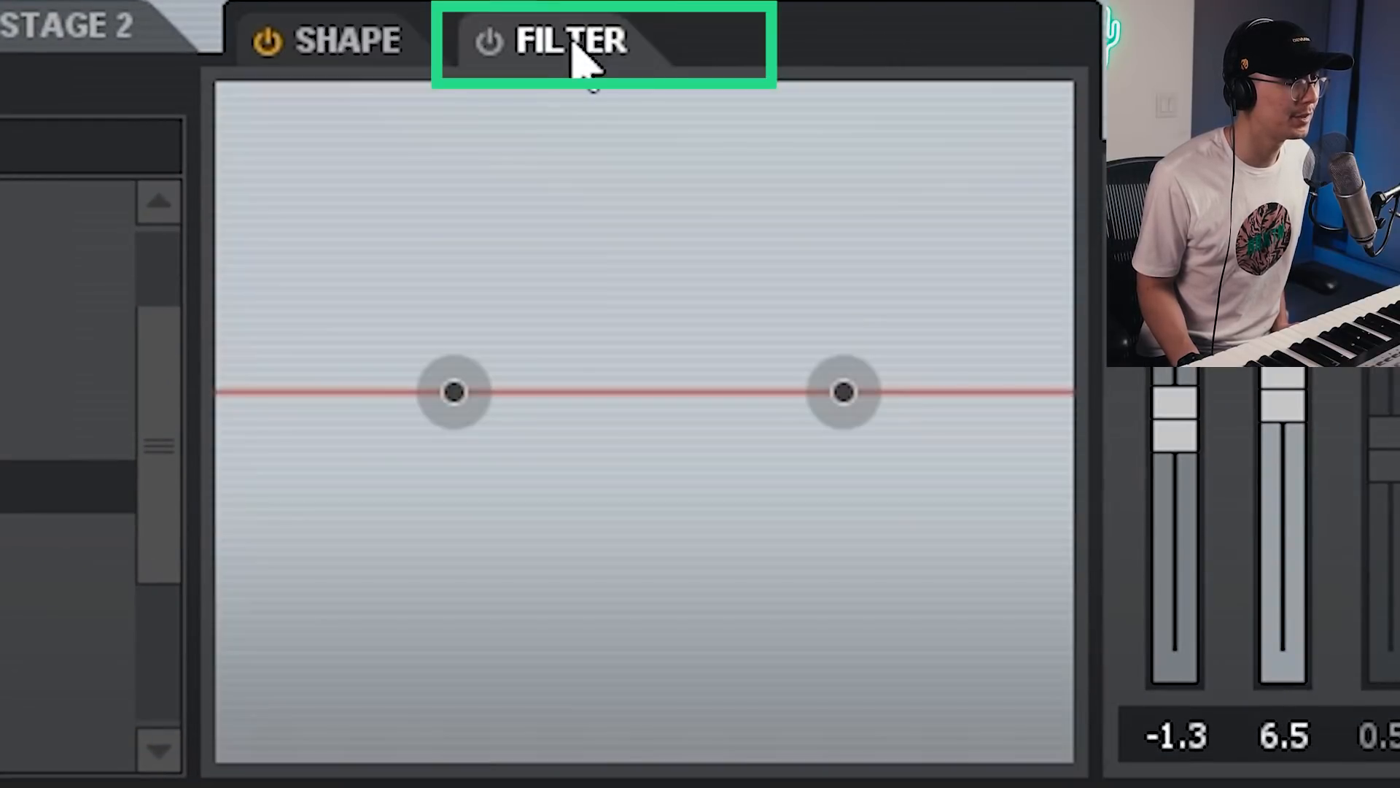
left_click(495, 41)
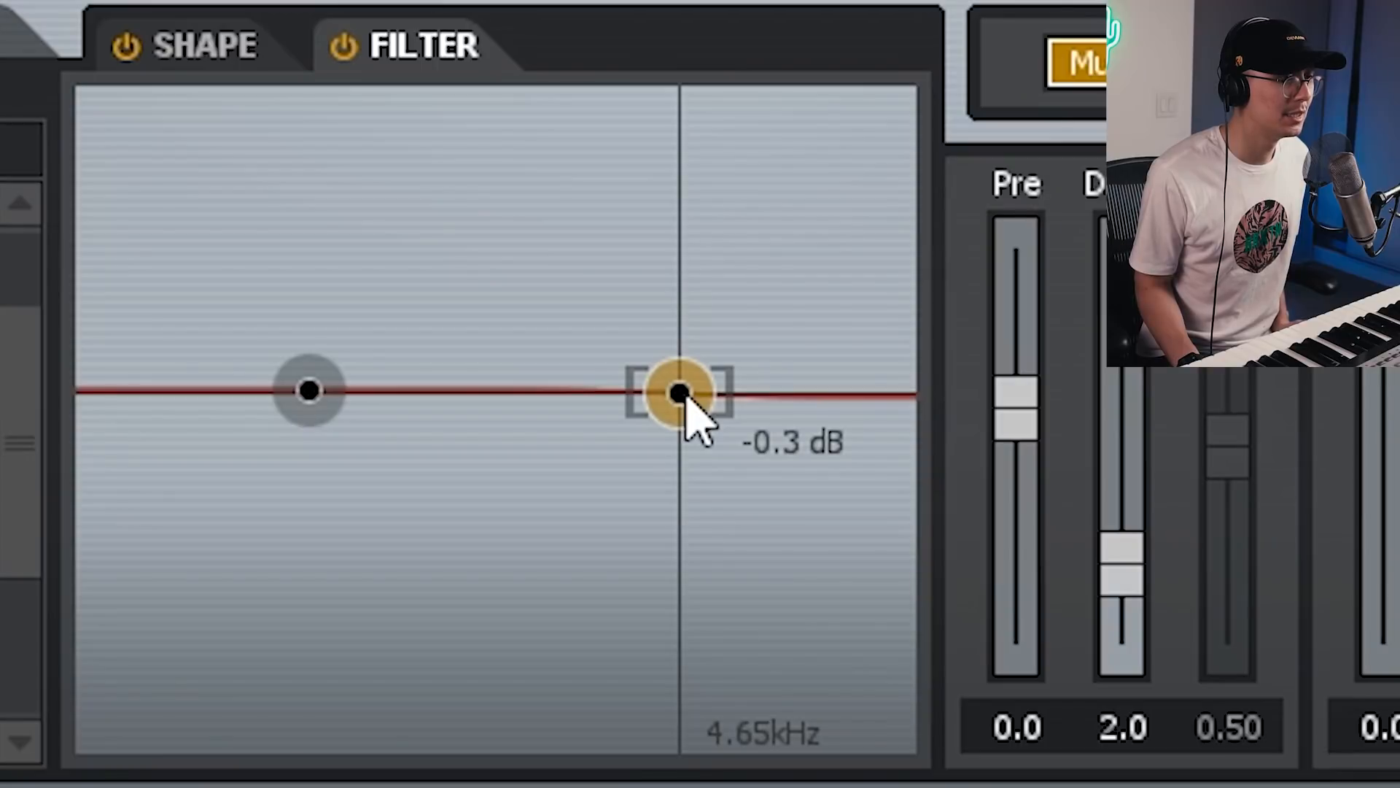
left_click_drag(685, 396, 626, 431)
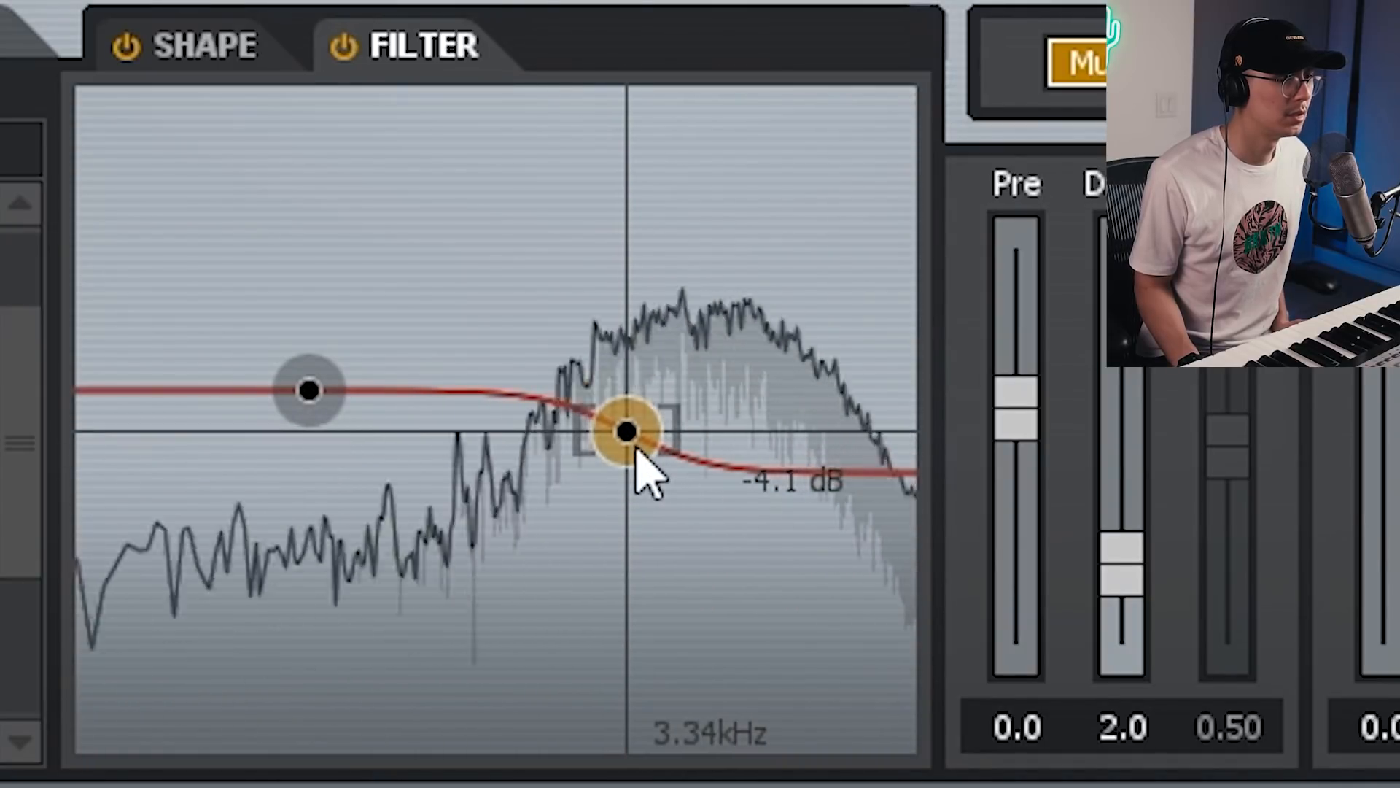
left_click(340, 44)
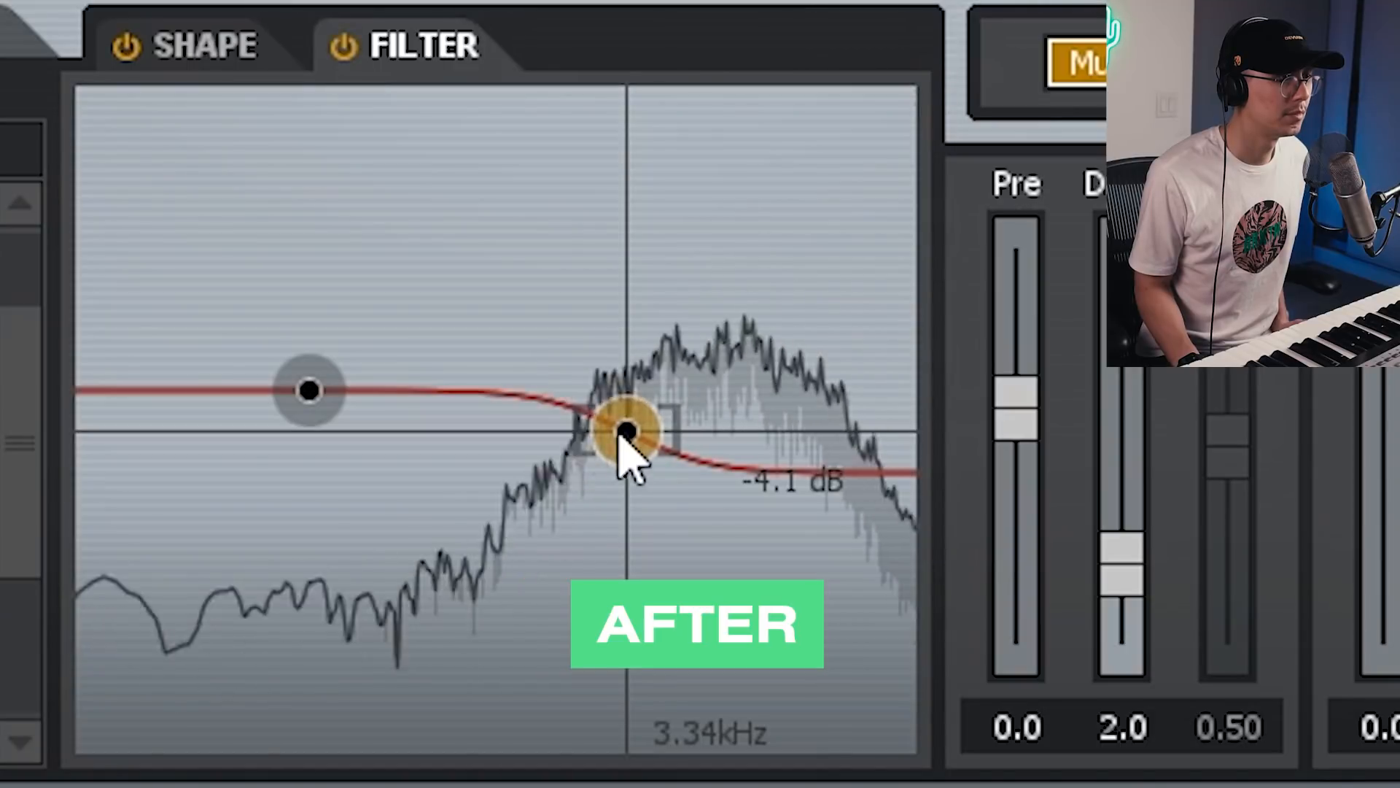
left_click_drag(621, 433, 616, 416)
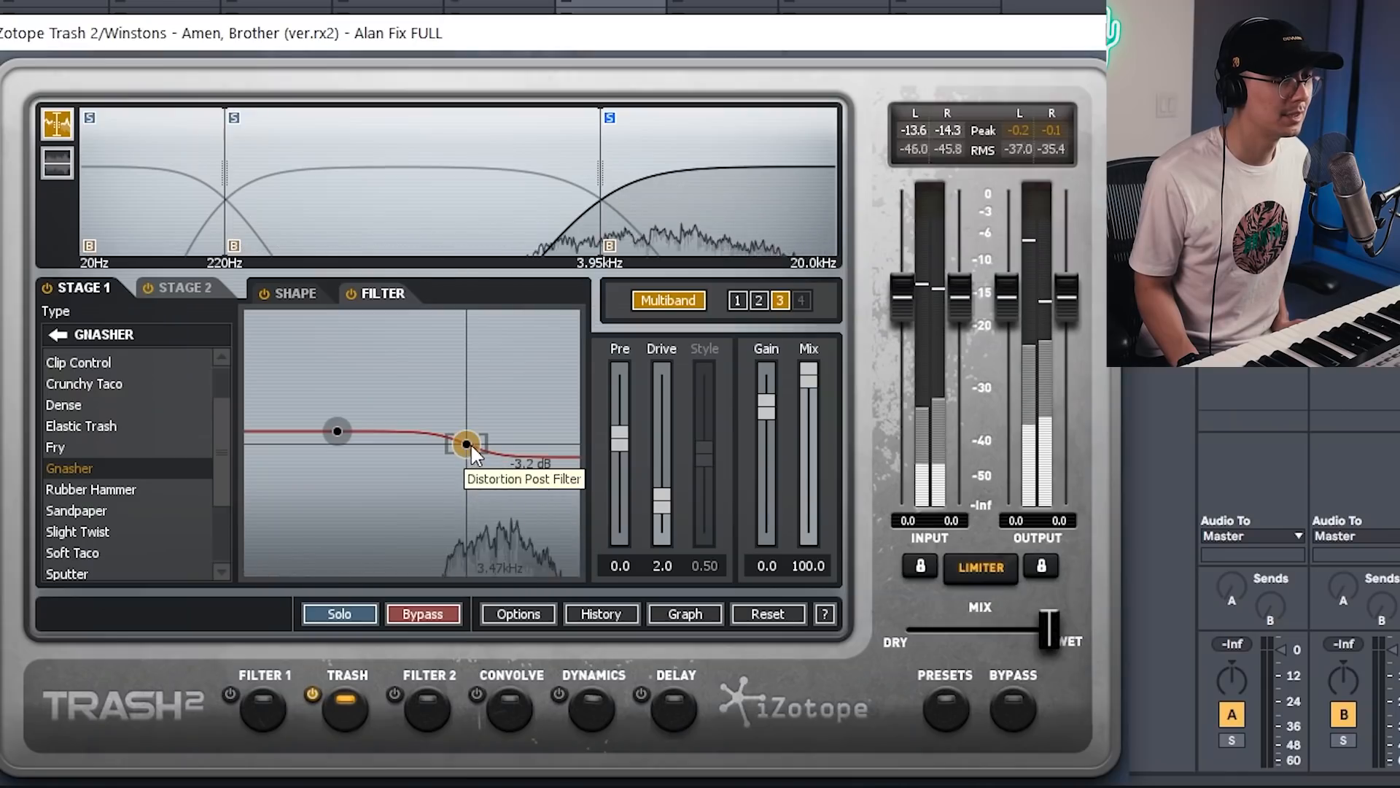
- Play the full drum loop and compare it with band 3 bypassed and active
key("space")
left_click(611, 249)
left_click(612, 250)
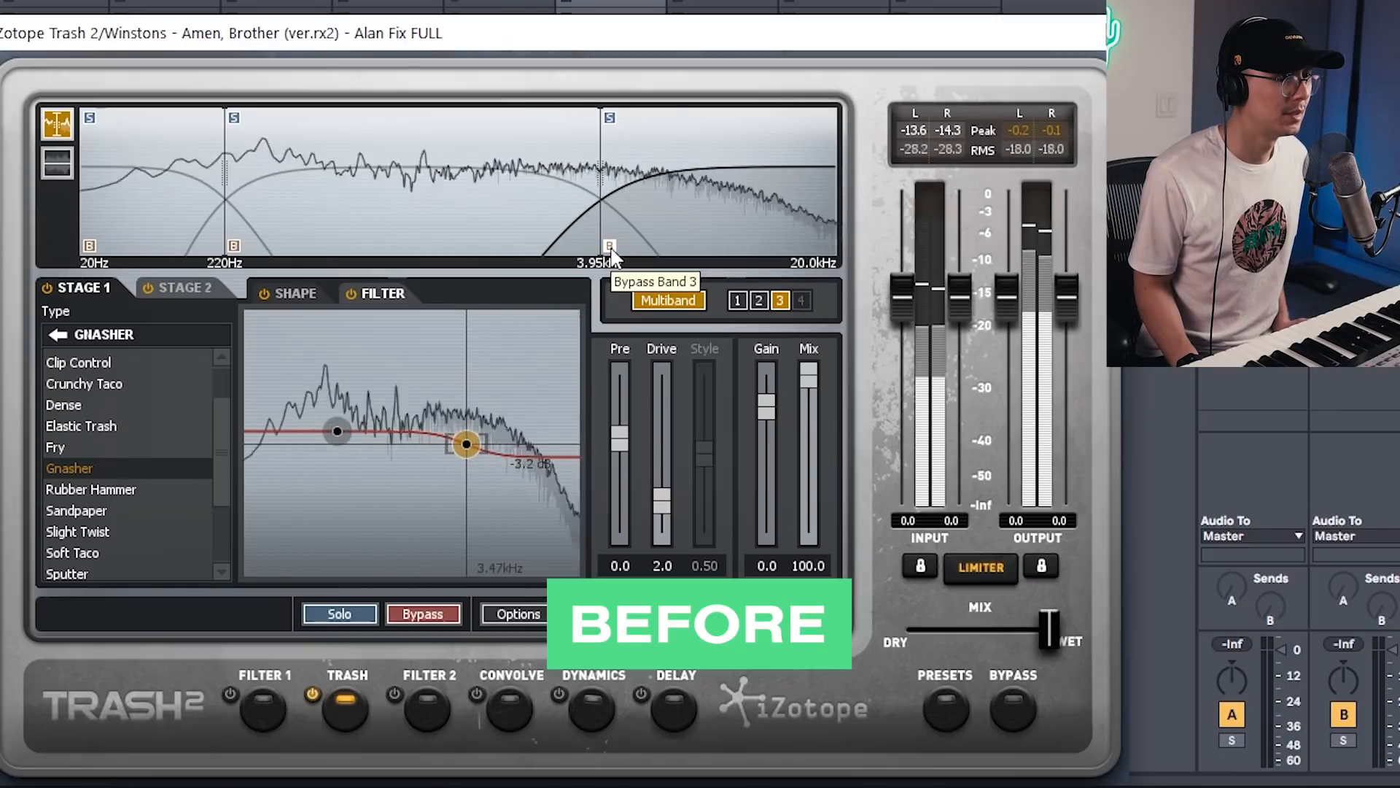
left_click(612, 250)
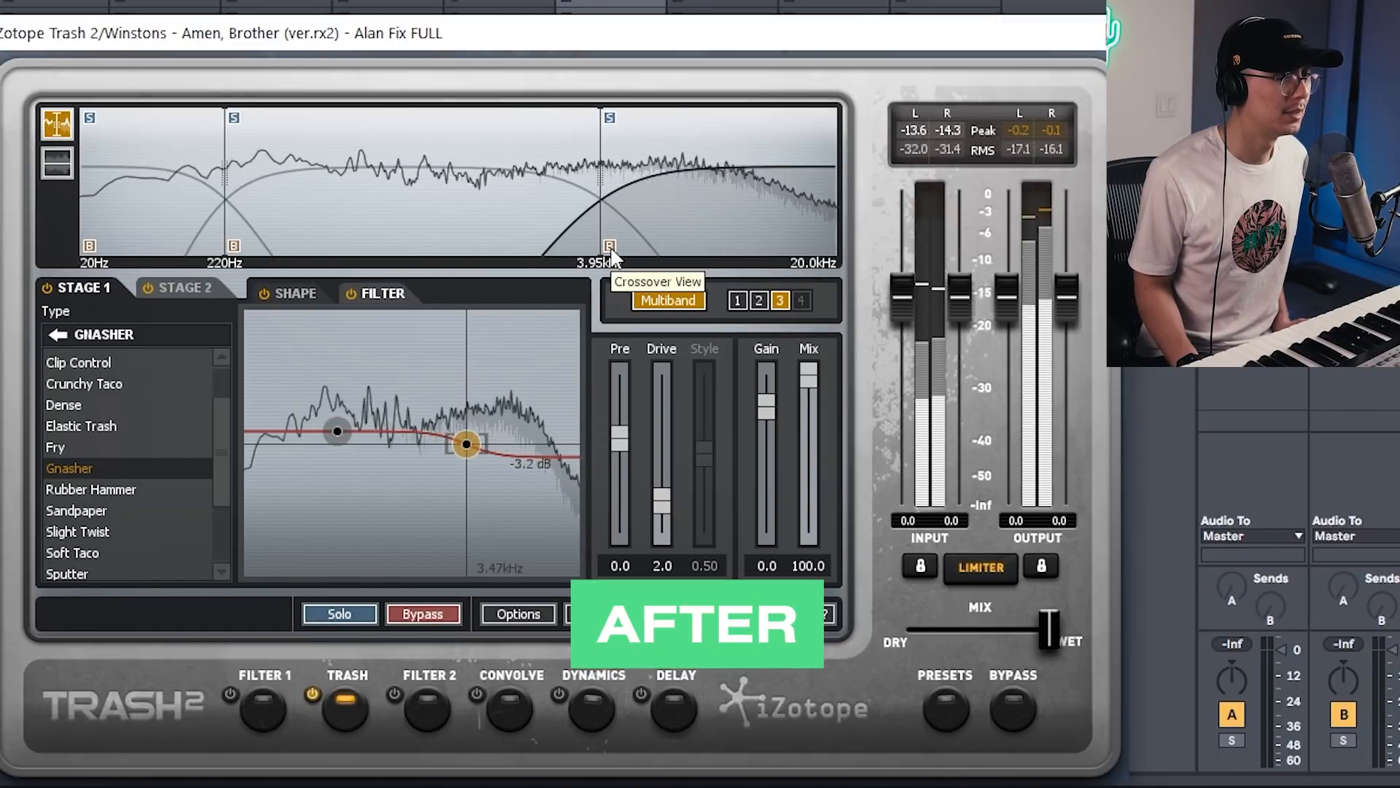
key("space")
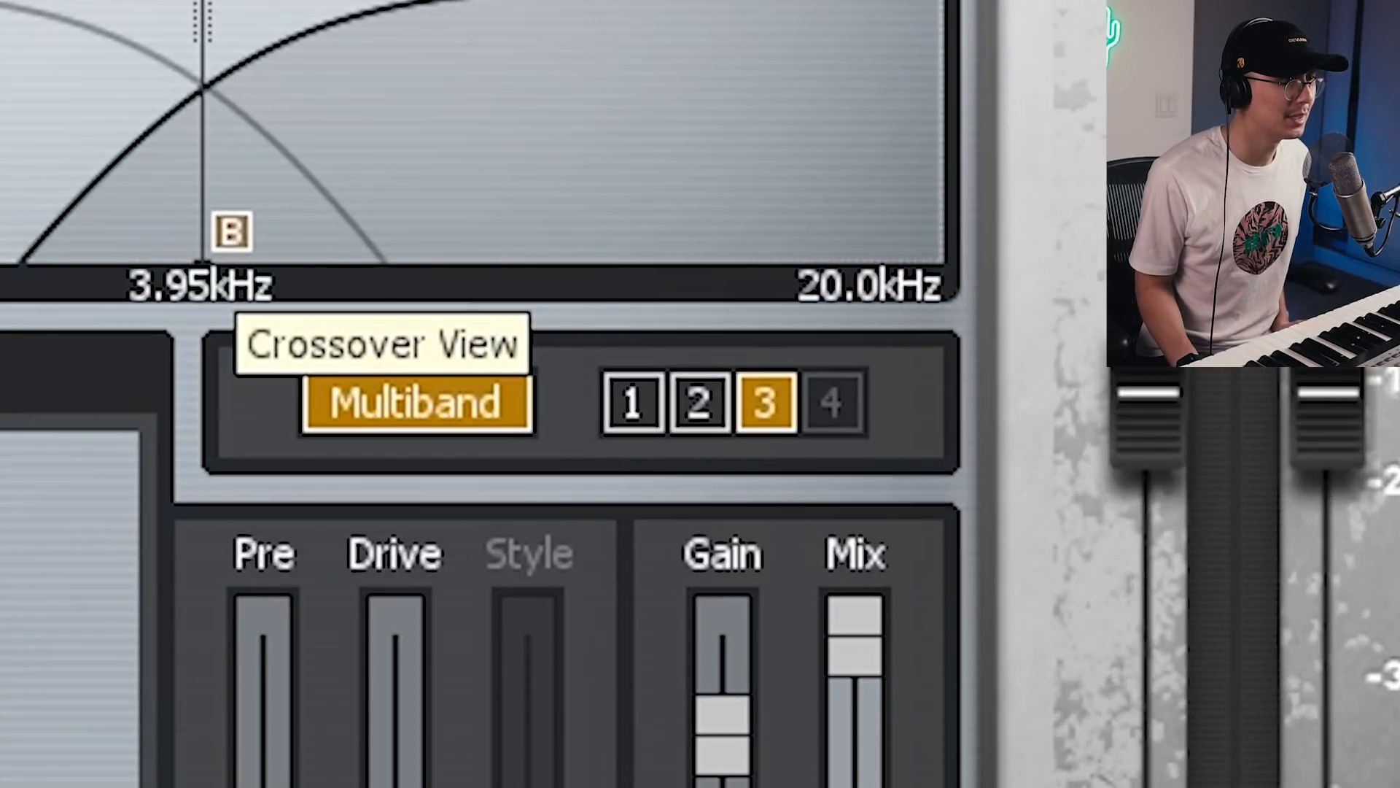
- Solo band 2 and, with the loop playing, set Stage 1's Pre to about -0.9 and Drive to about 6.9
left_click(721, 407)
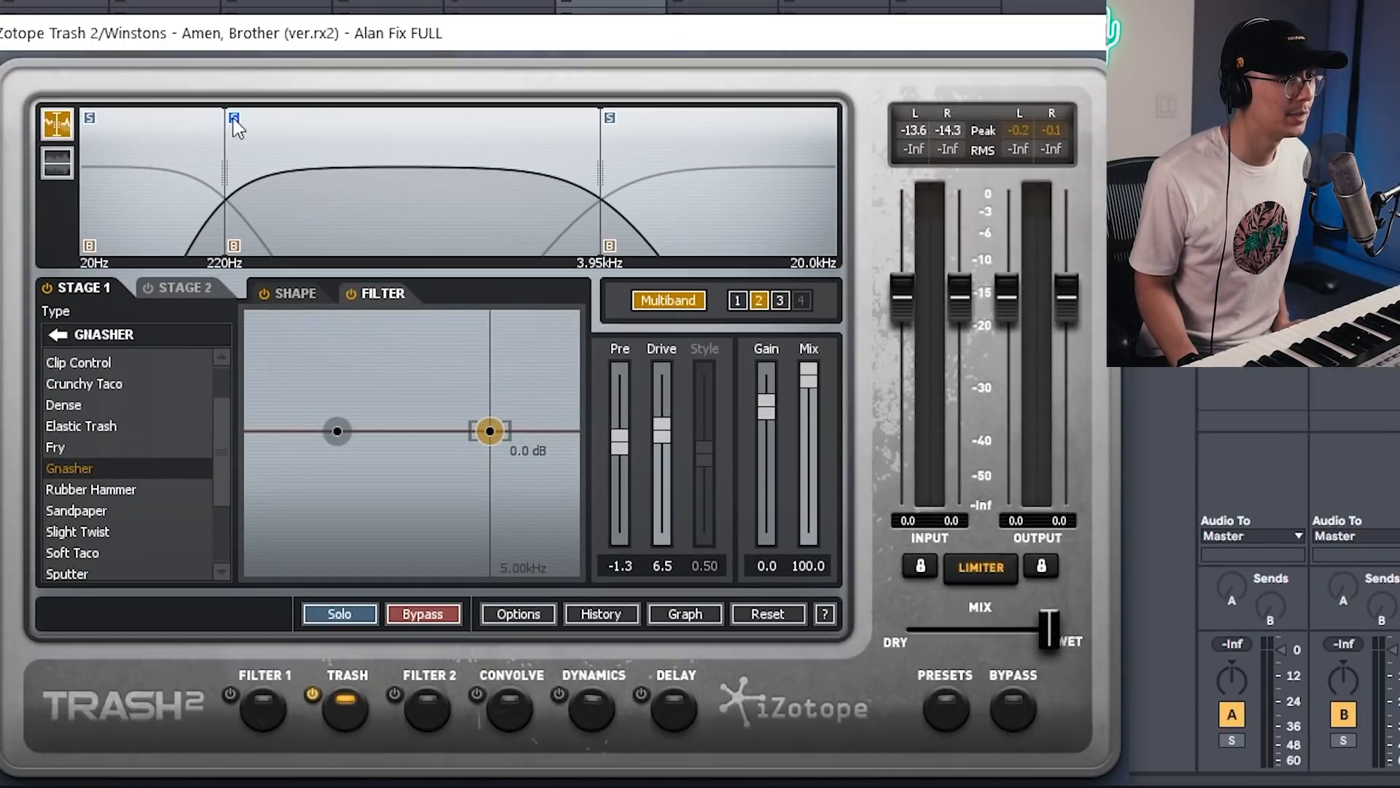
key("space")
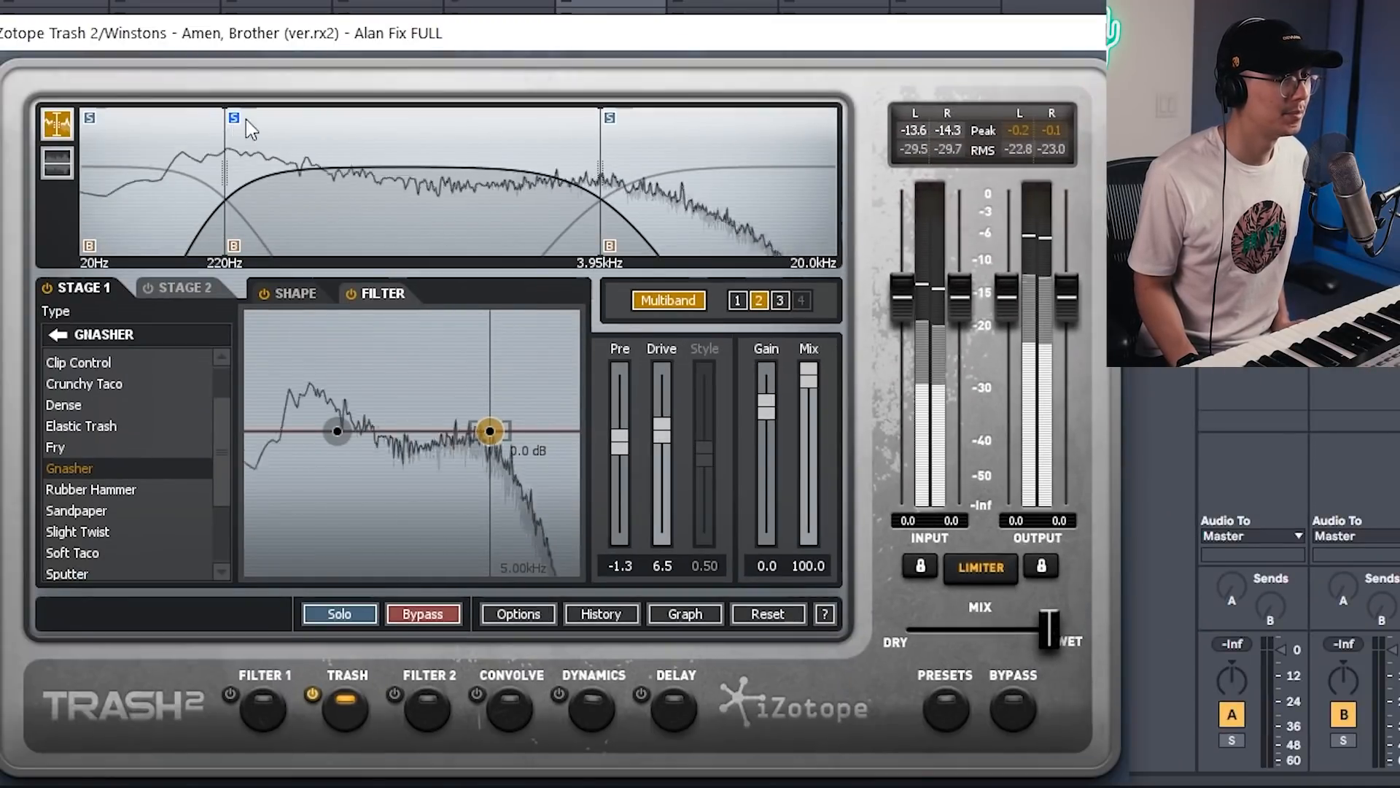
left_click(281, 291)
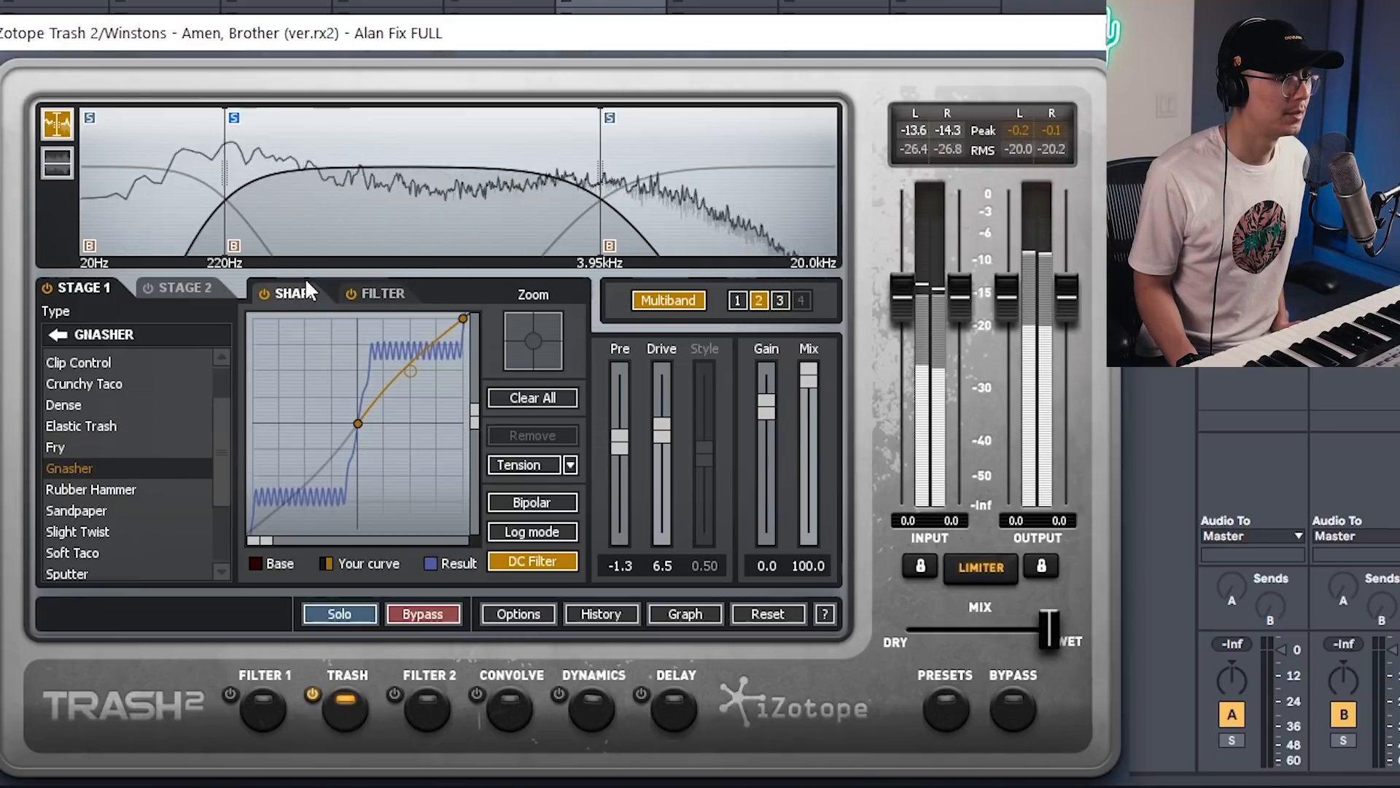
key("space")
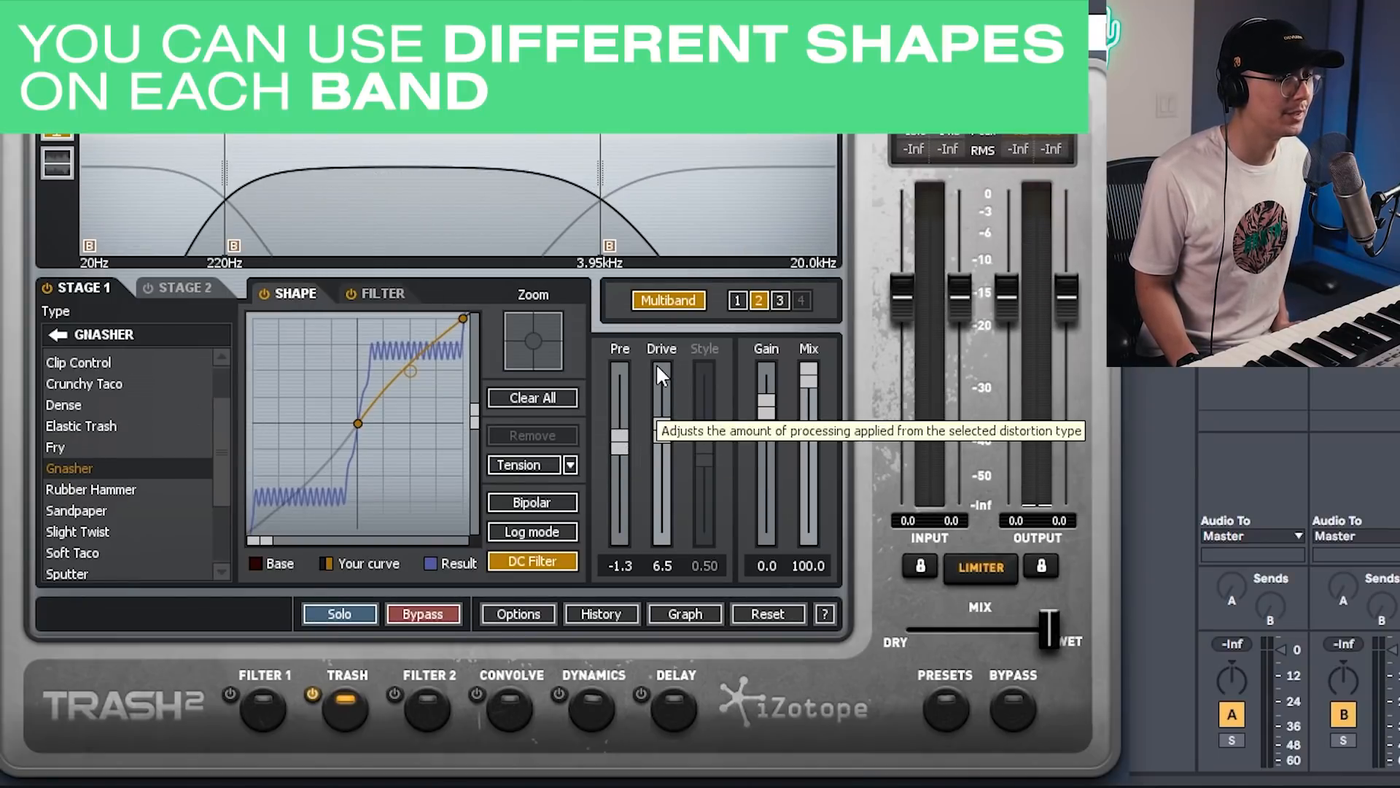
key("space")
left_click_drag(663, 429, 615, 434)
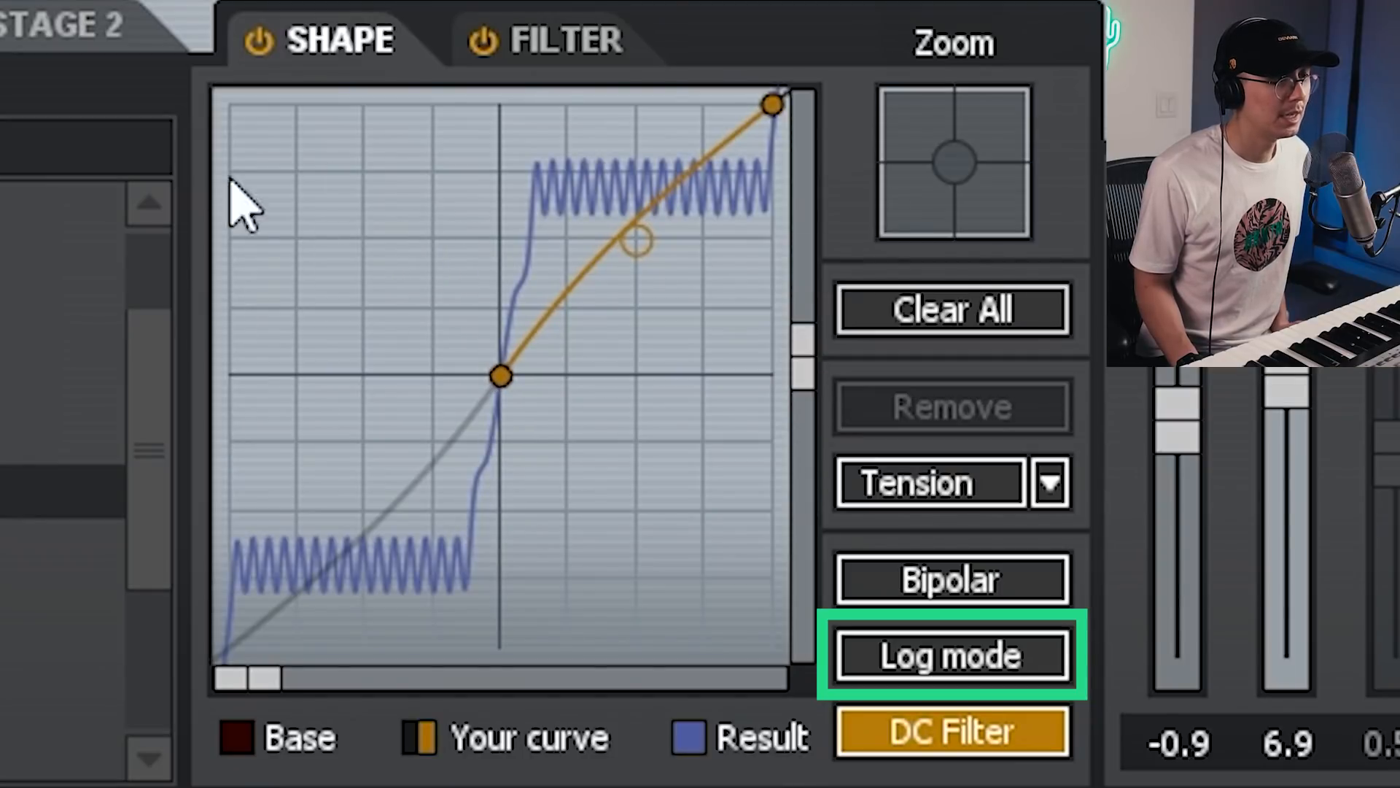
- Toggle log mode on and off to compare how the shape curve is displayed
left_click(950, 677)
left_click(949, 681)
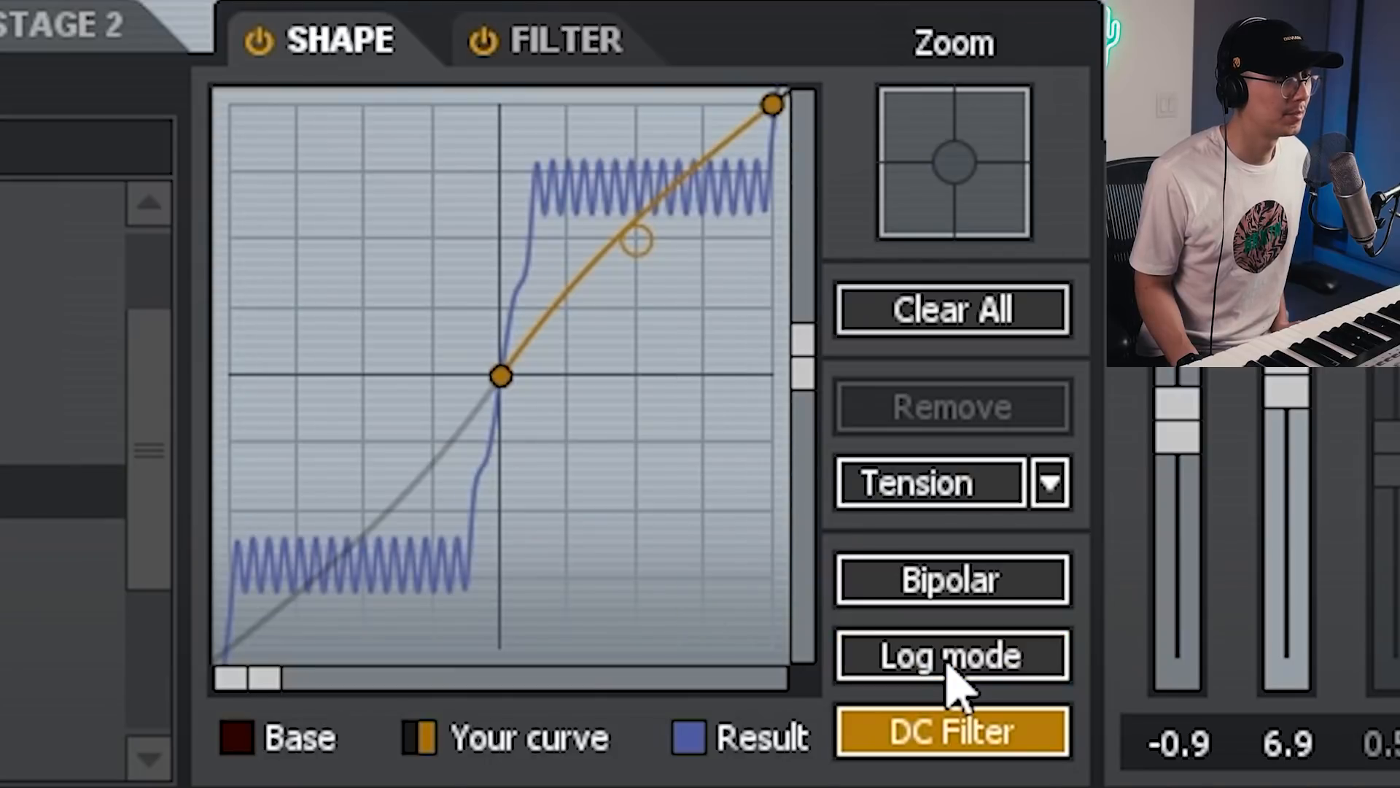
left_click(950, 681)
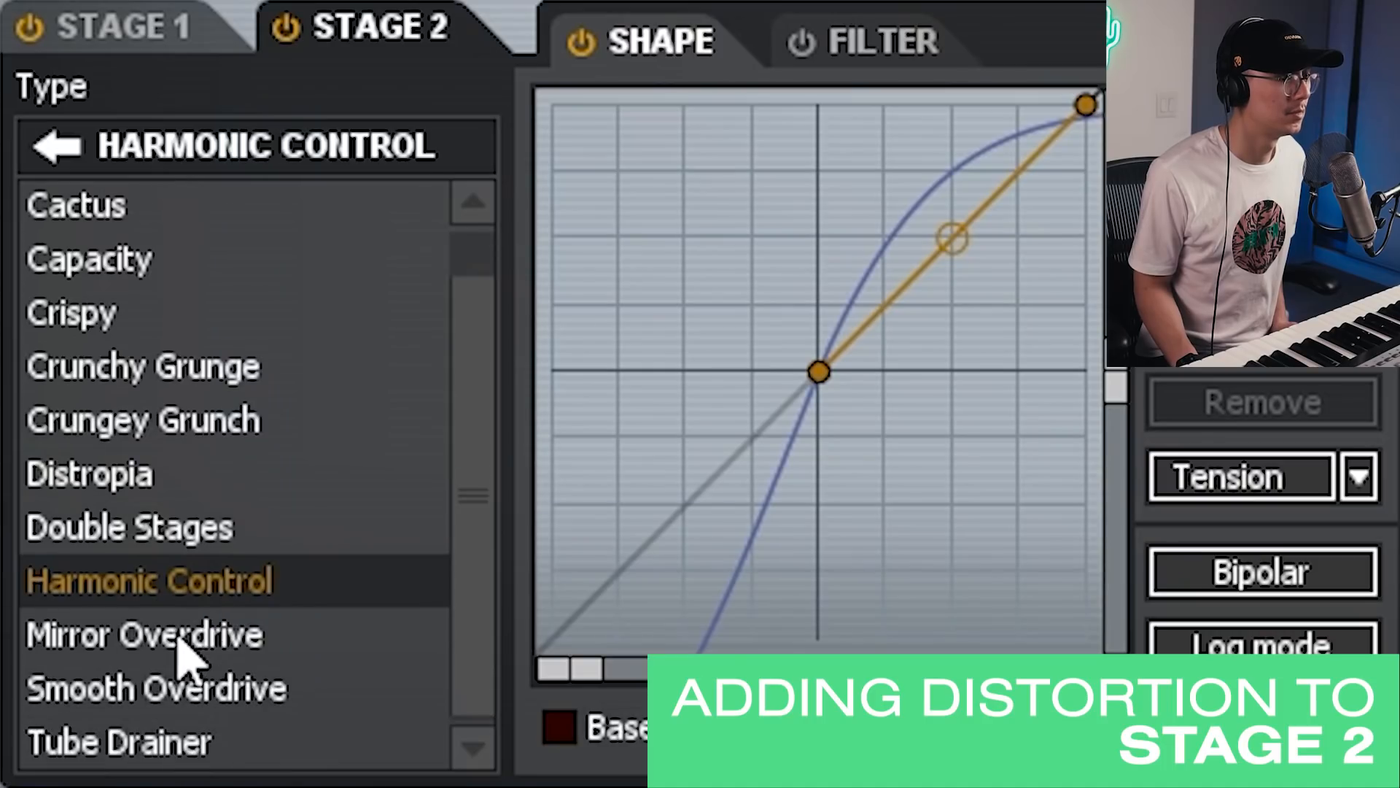
- Audition Mirror Overdrive and Smooth Overdrive in band 2's Stage 2, and choose Gnasher from the Distort types
left_click(181, 640)
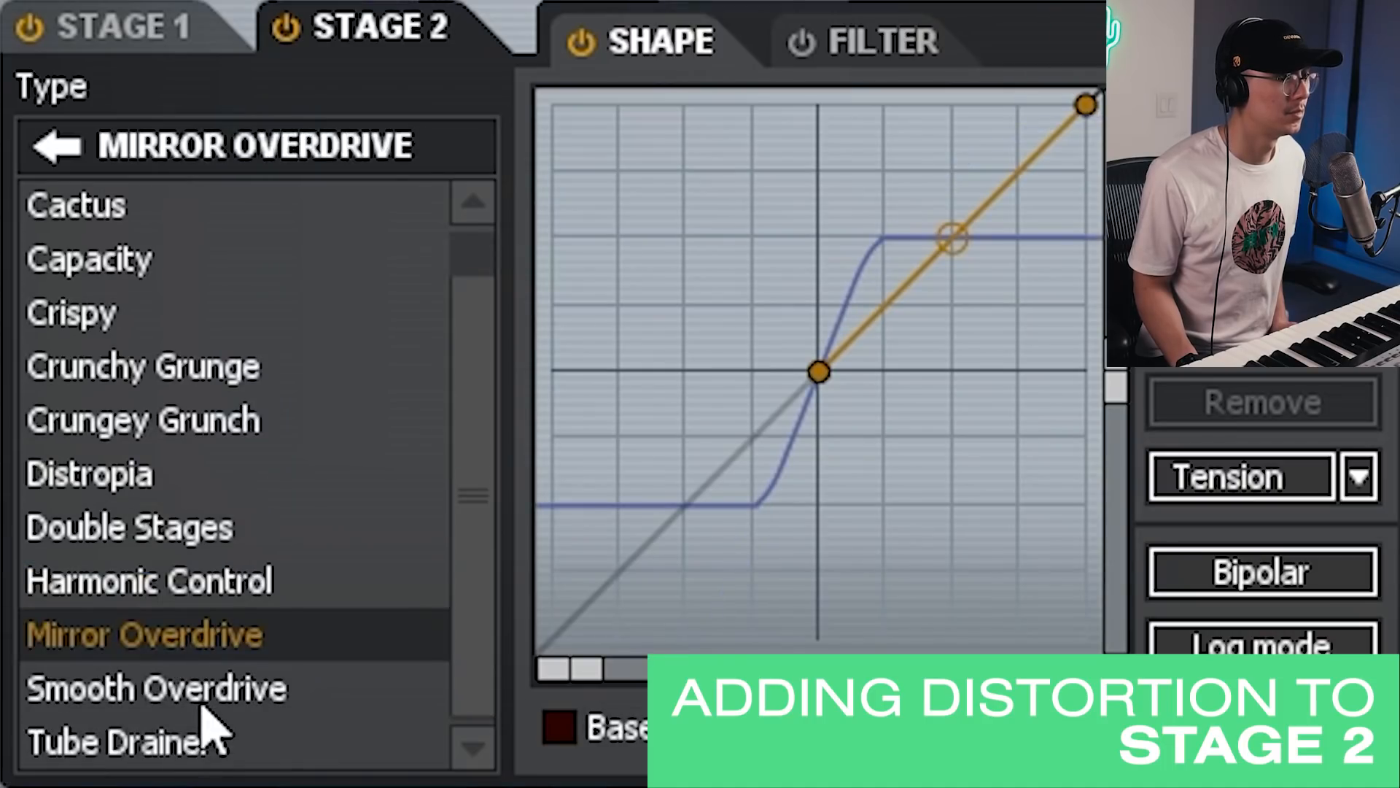
left_click(200, 693)
left_click(51, 149)
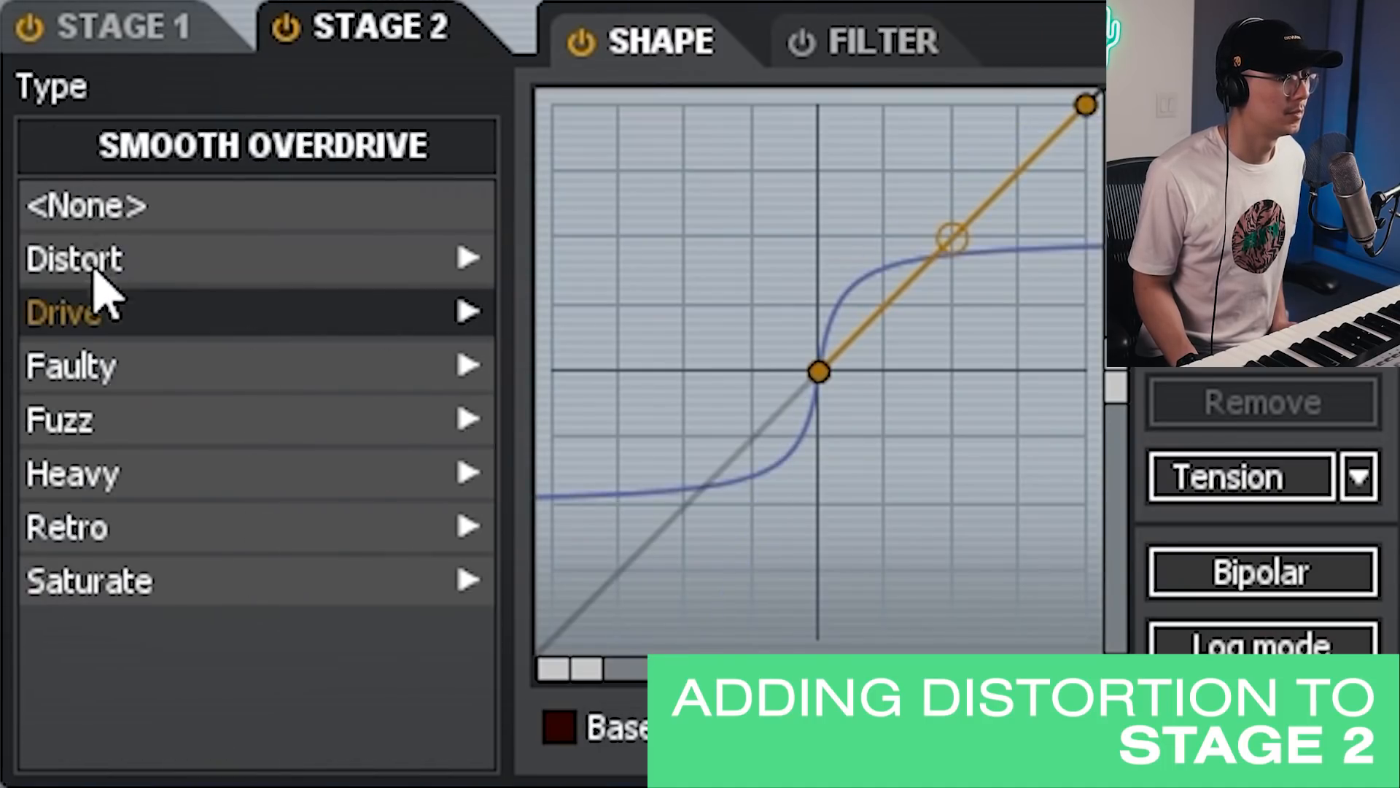
left_click(95, 313)
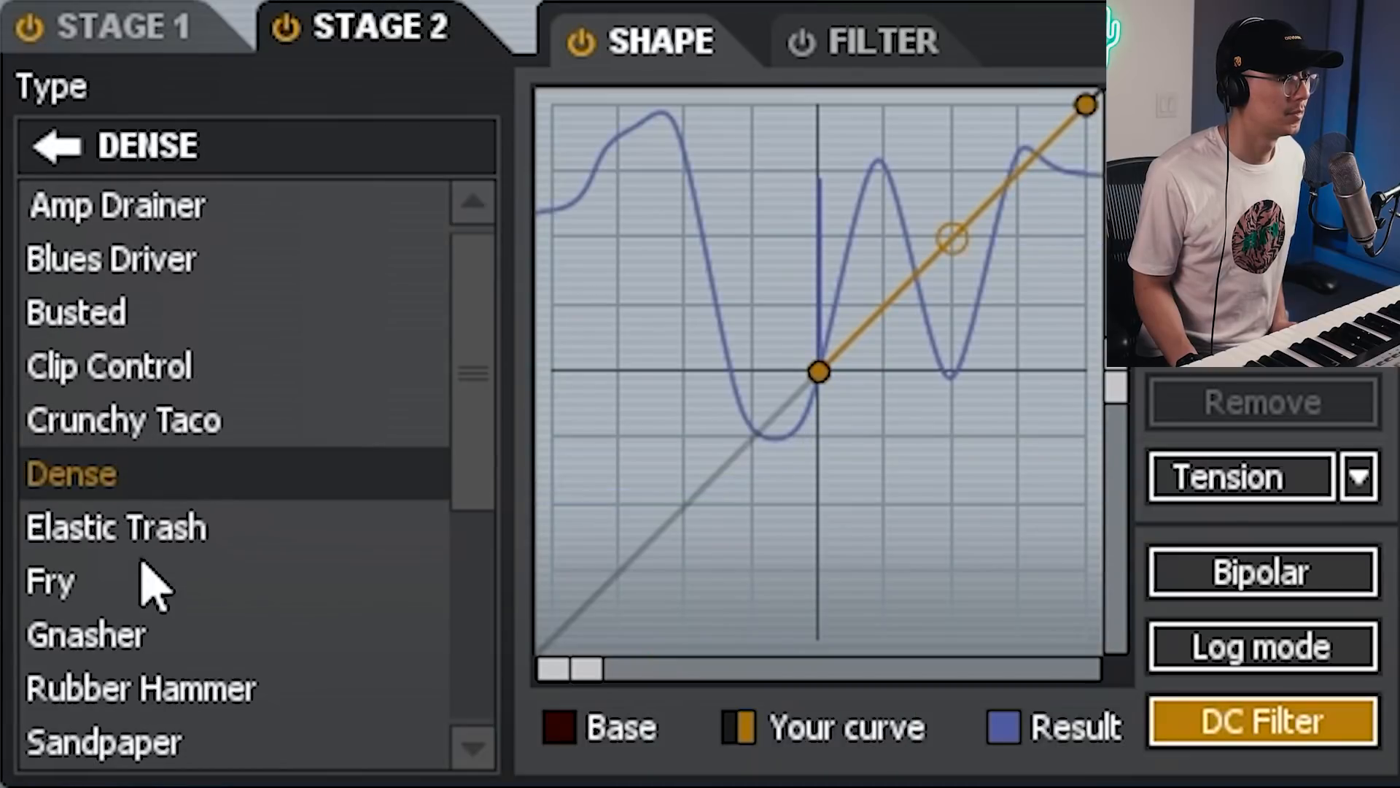
left_click(148, 636)
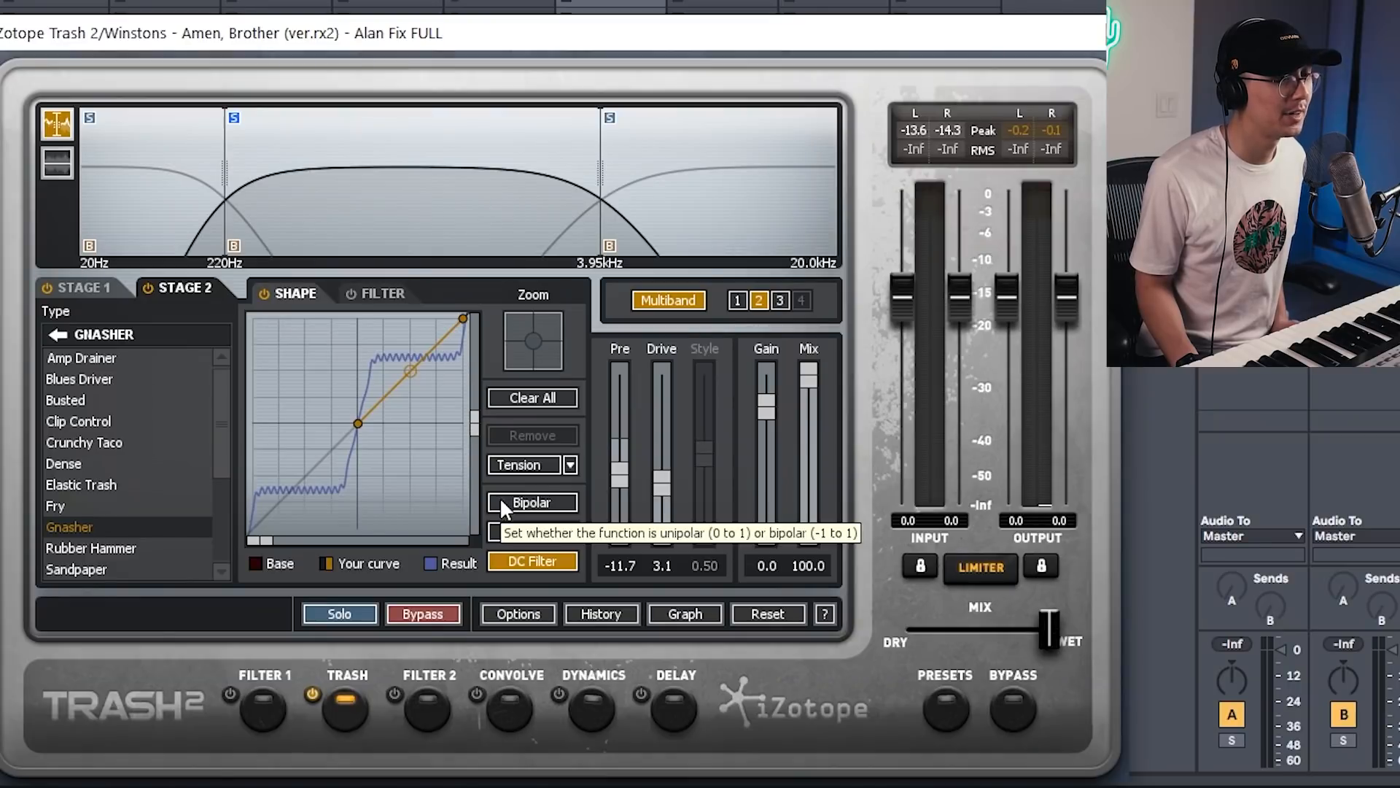
- Set band 1's Stage 1 Pre to 2.5 and Drive to 7.6, and raise the lower crossover to 339 Hz
left_click(737, 304)
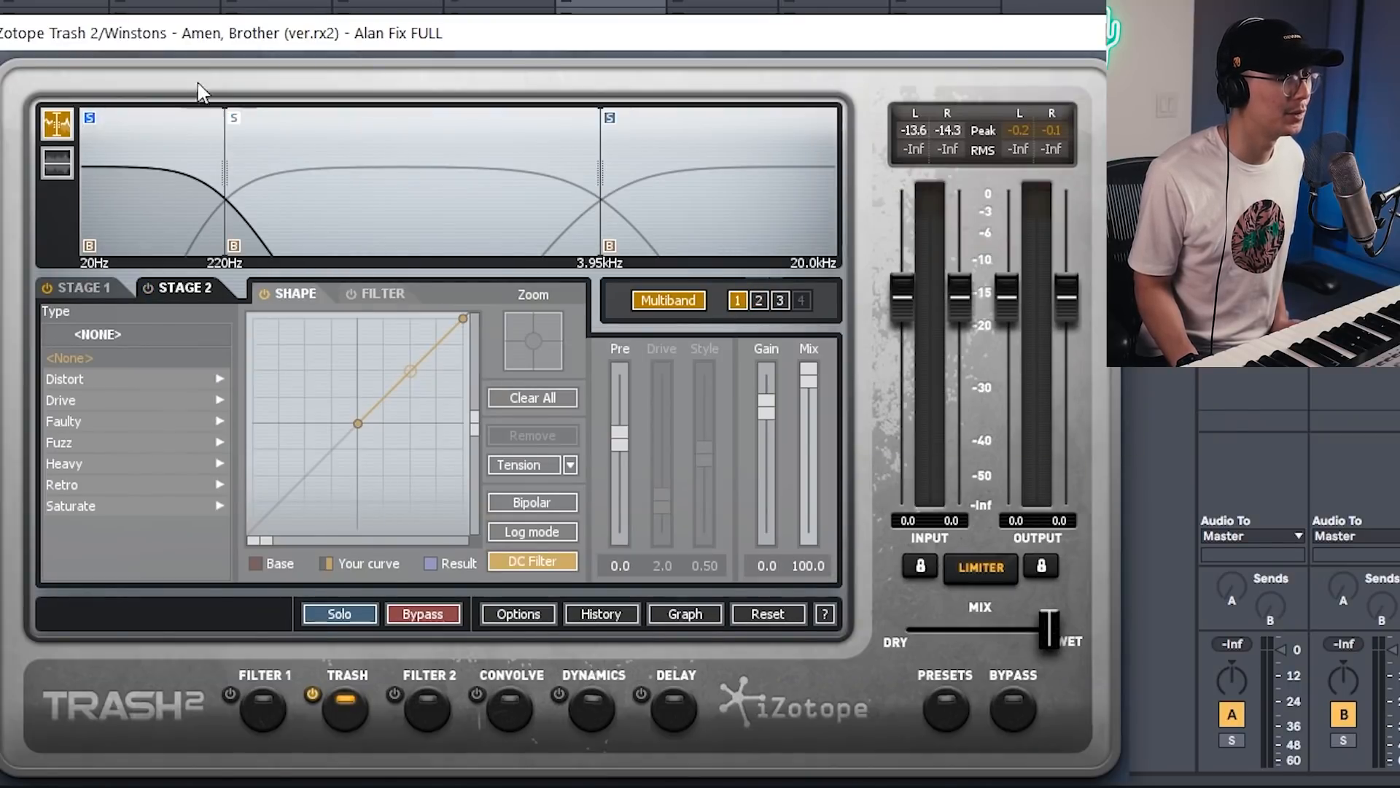
left_click(82, 287)
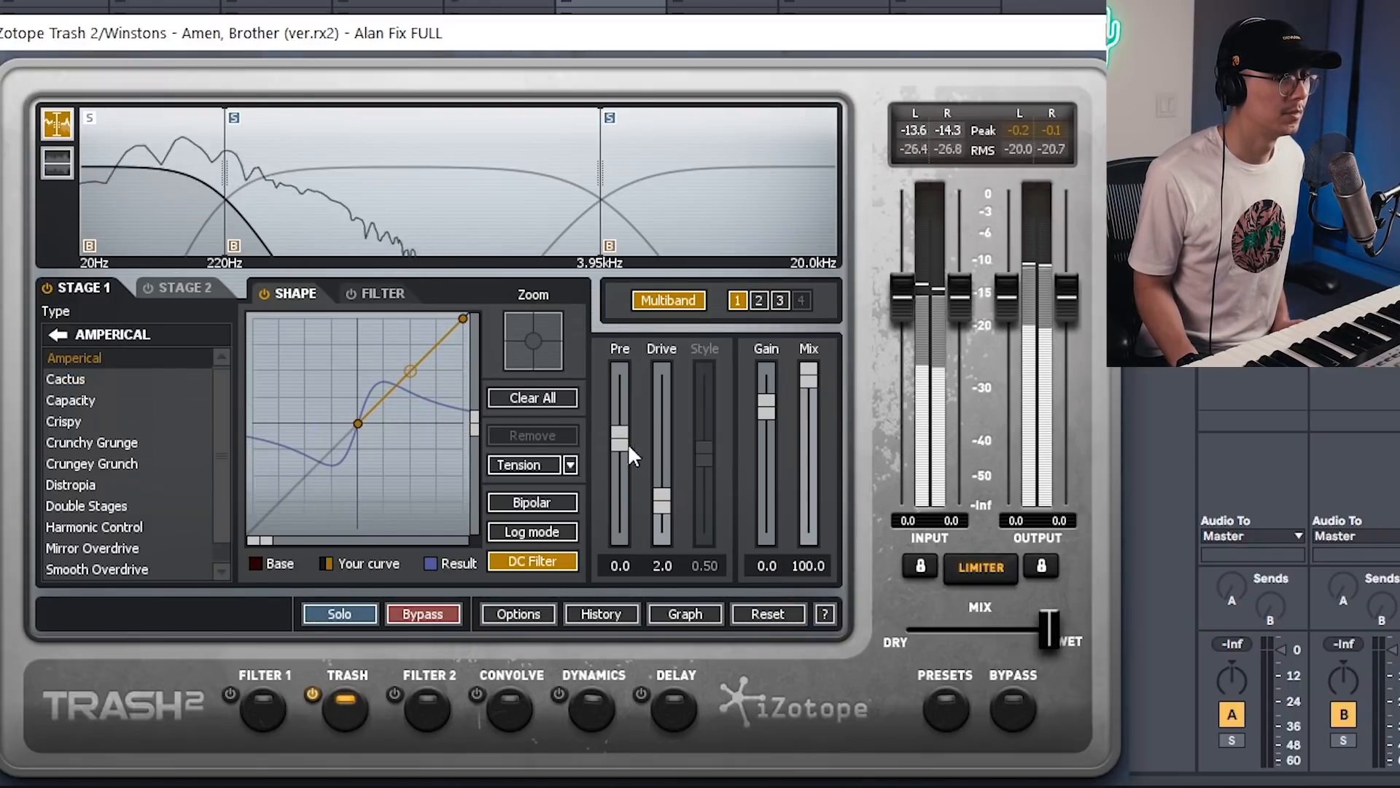
left_click_drag(665, 504, 620, 429)
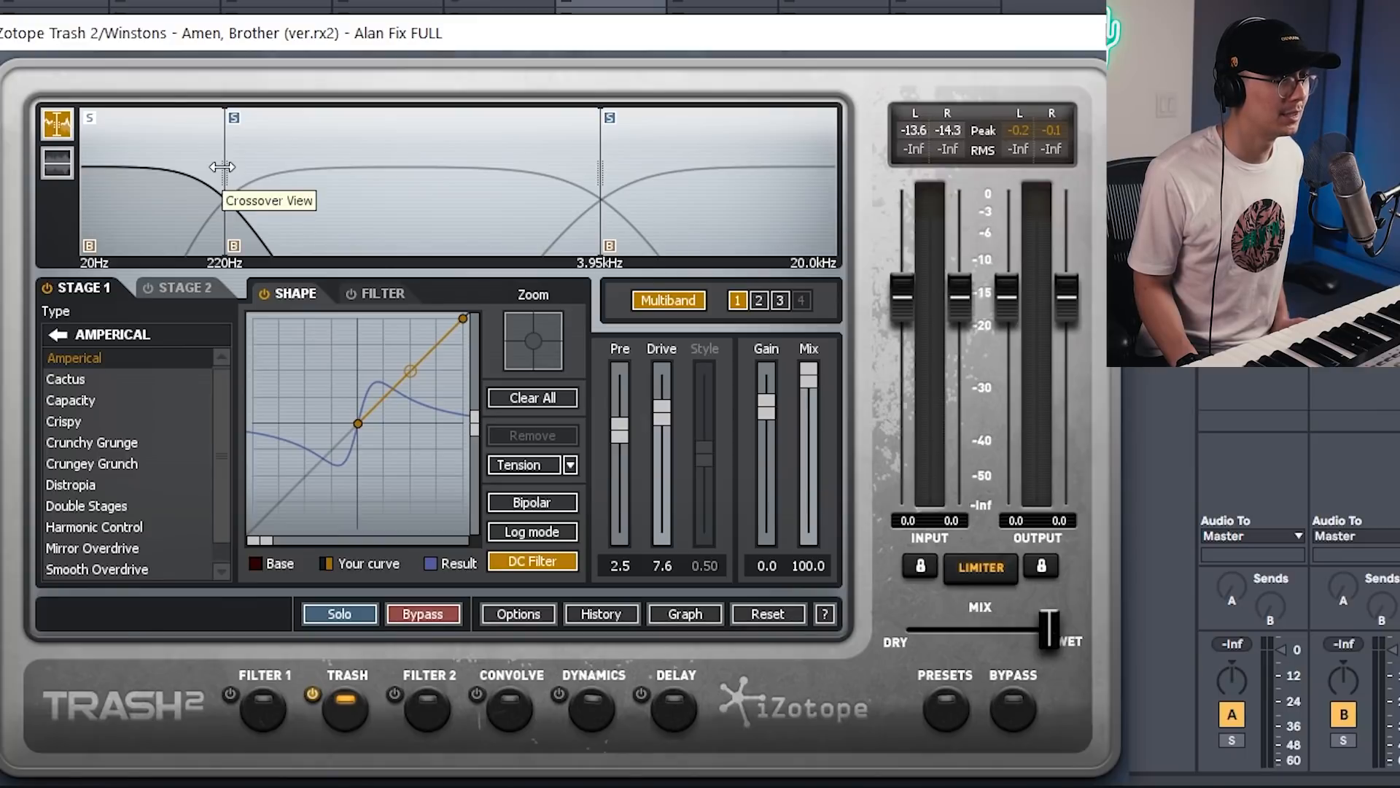
left_click_drag(225, 175, 268, 174)
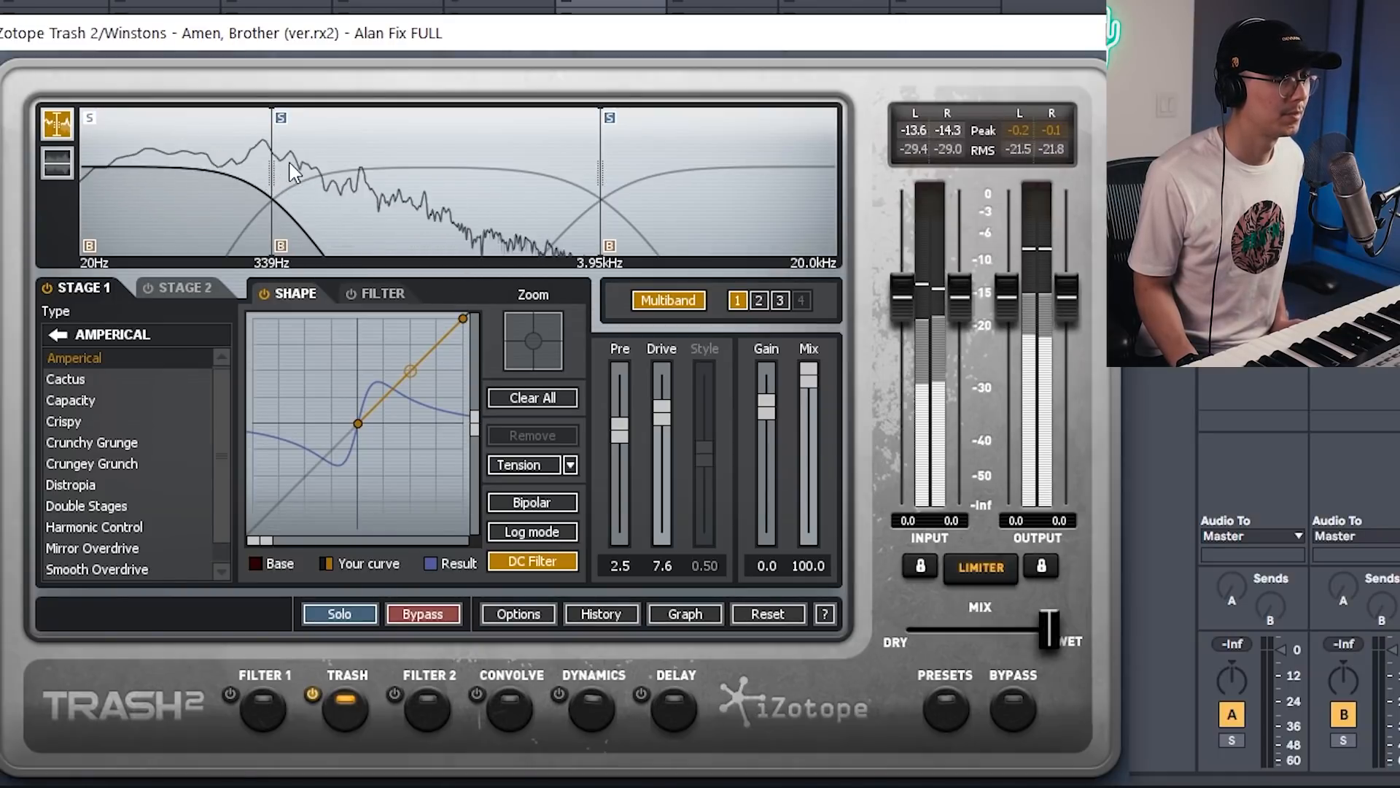
- Audition the Distort types Gnasher, Busted and Slight Twist in band 1's Stage 2, and settle on Soft Taco
left_click(162, 285)
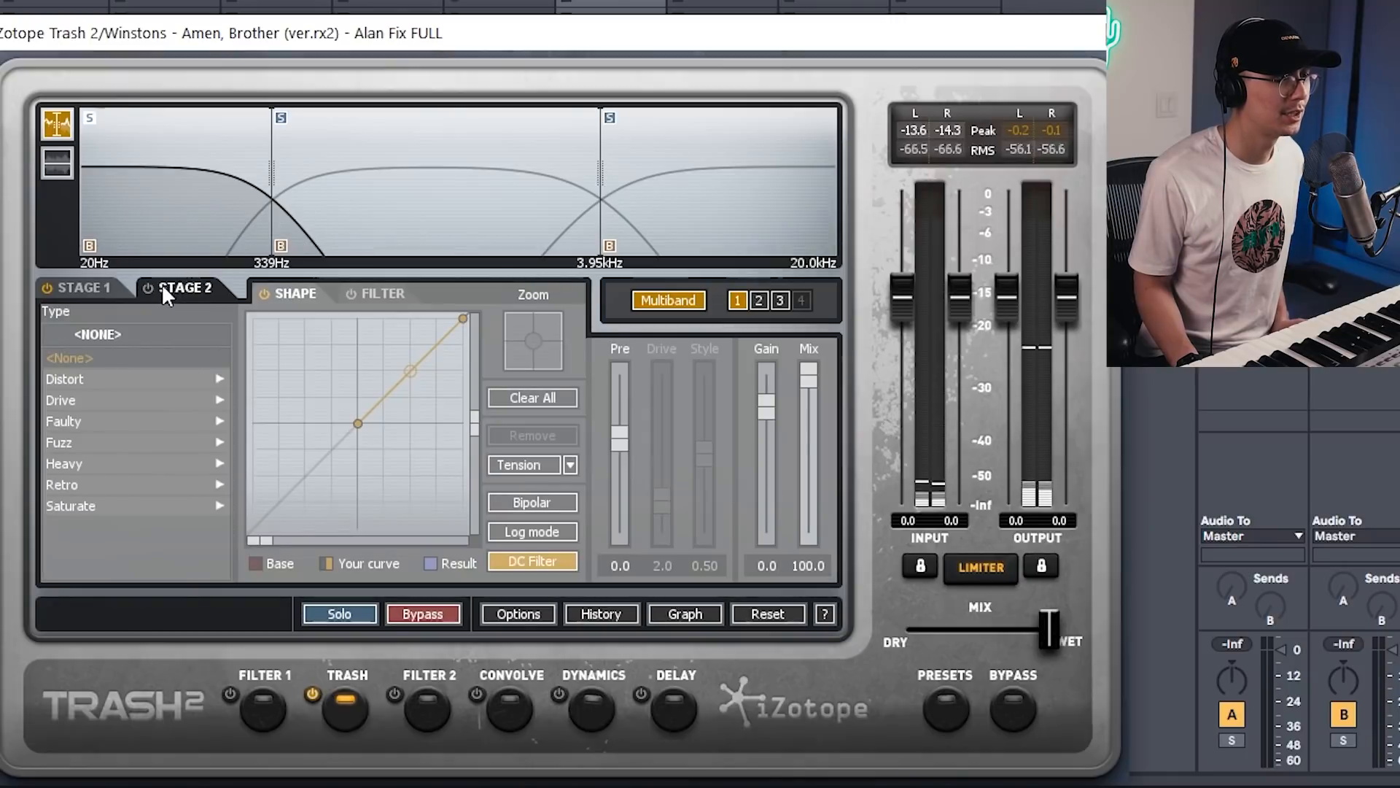
left_click(113, 383)
left_click(78, 526)
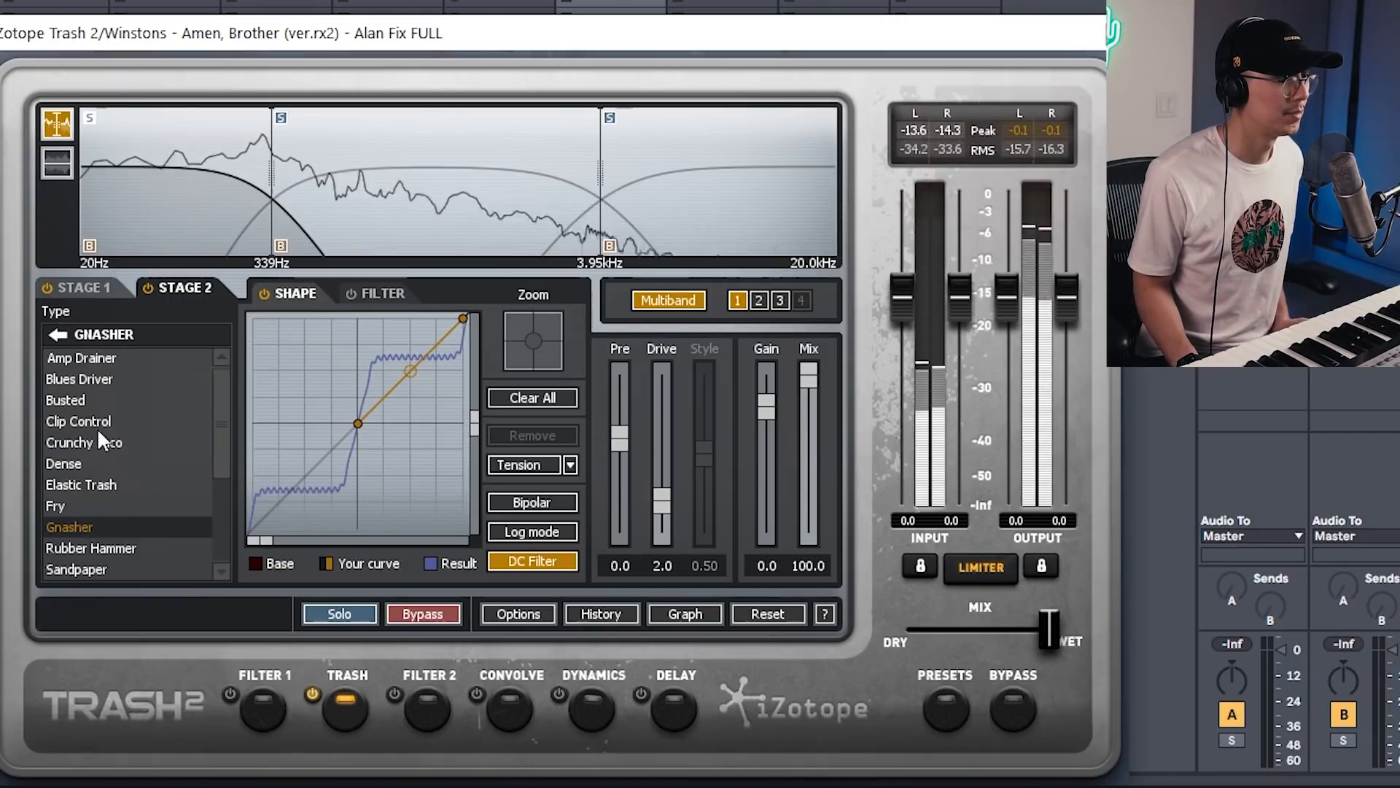
left_click(95, 397)
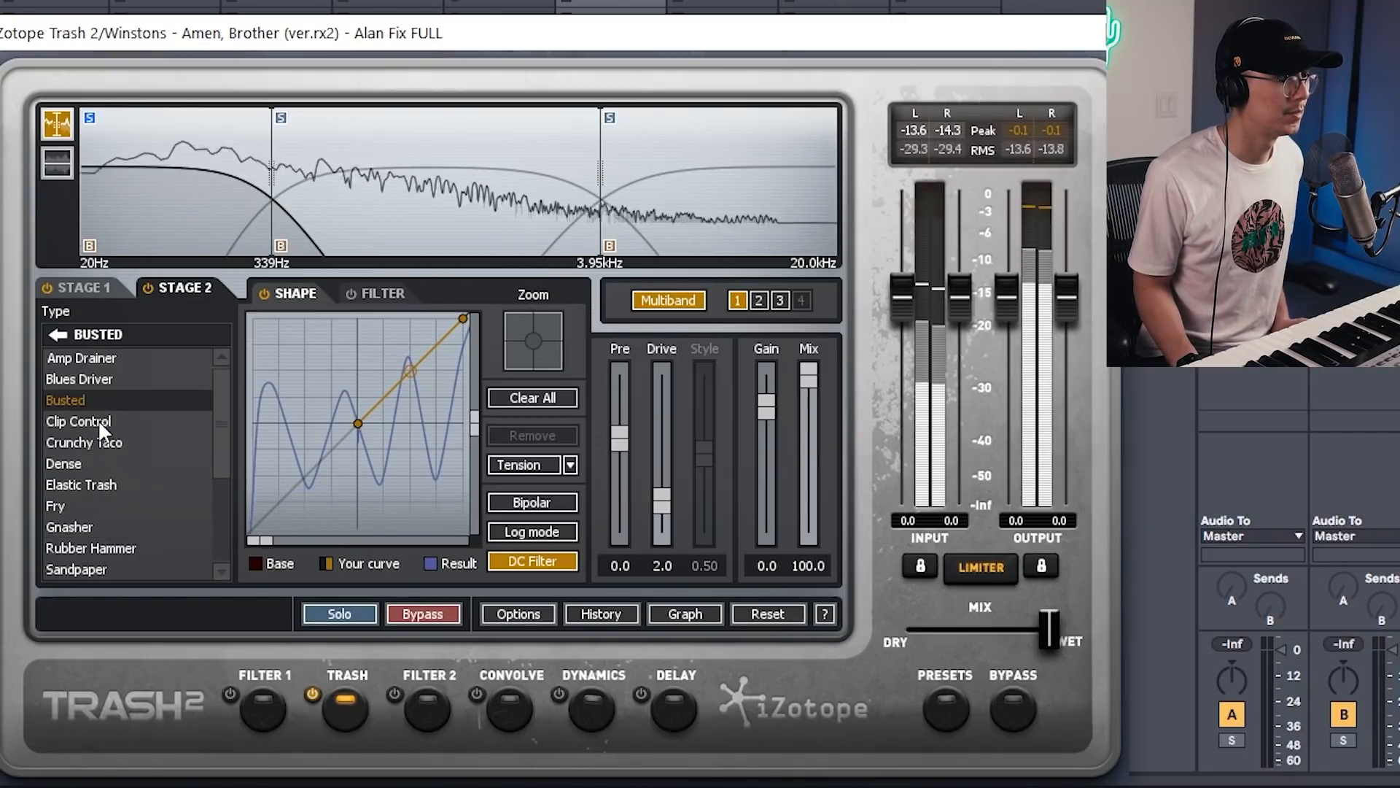
scroll(76, 518, "down", 1)
left_click(80, 546)
left_click(94, 567)
- Set band 1's Stage 2 Pre to -28.5, Drive to 1.0, Mix to 55.2 and Gain to -2.3
left_click_drag(623, 436, 616, 509)
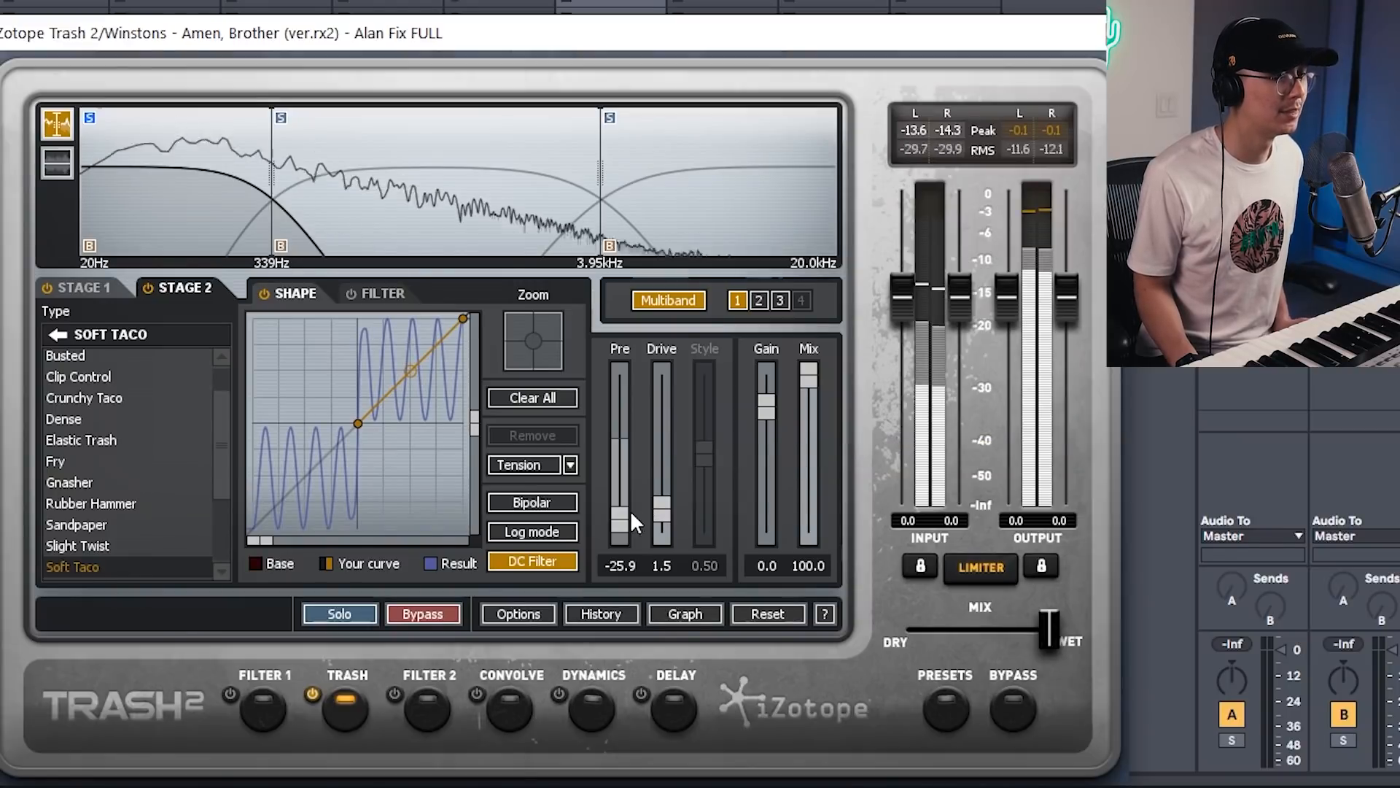
left_click_drag(627, 516, 661, 520)
left_click_drag(809, 377, 814, 453)
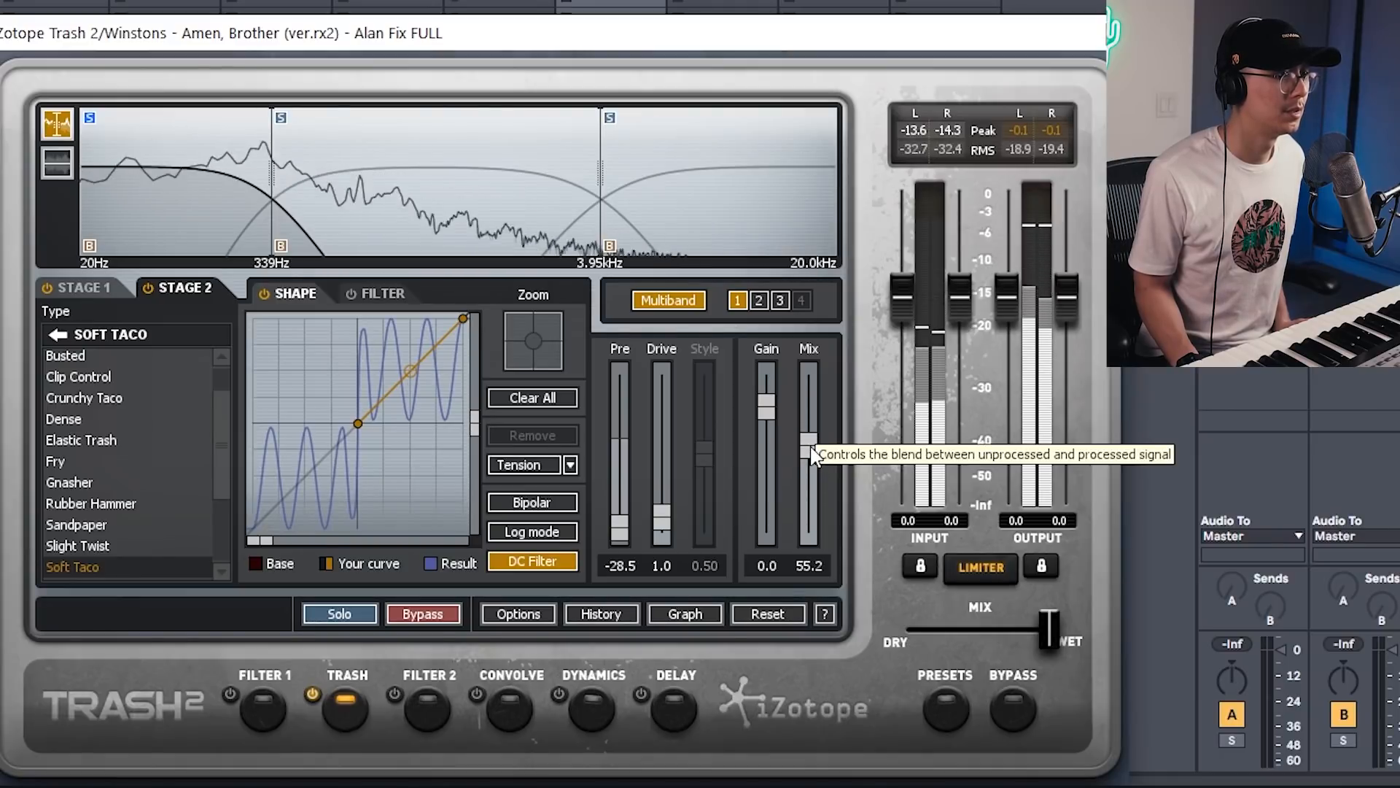
left_click_drag(768, 400, 769, 408)
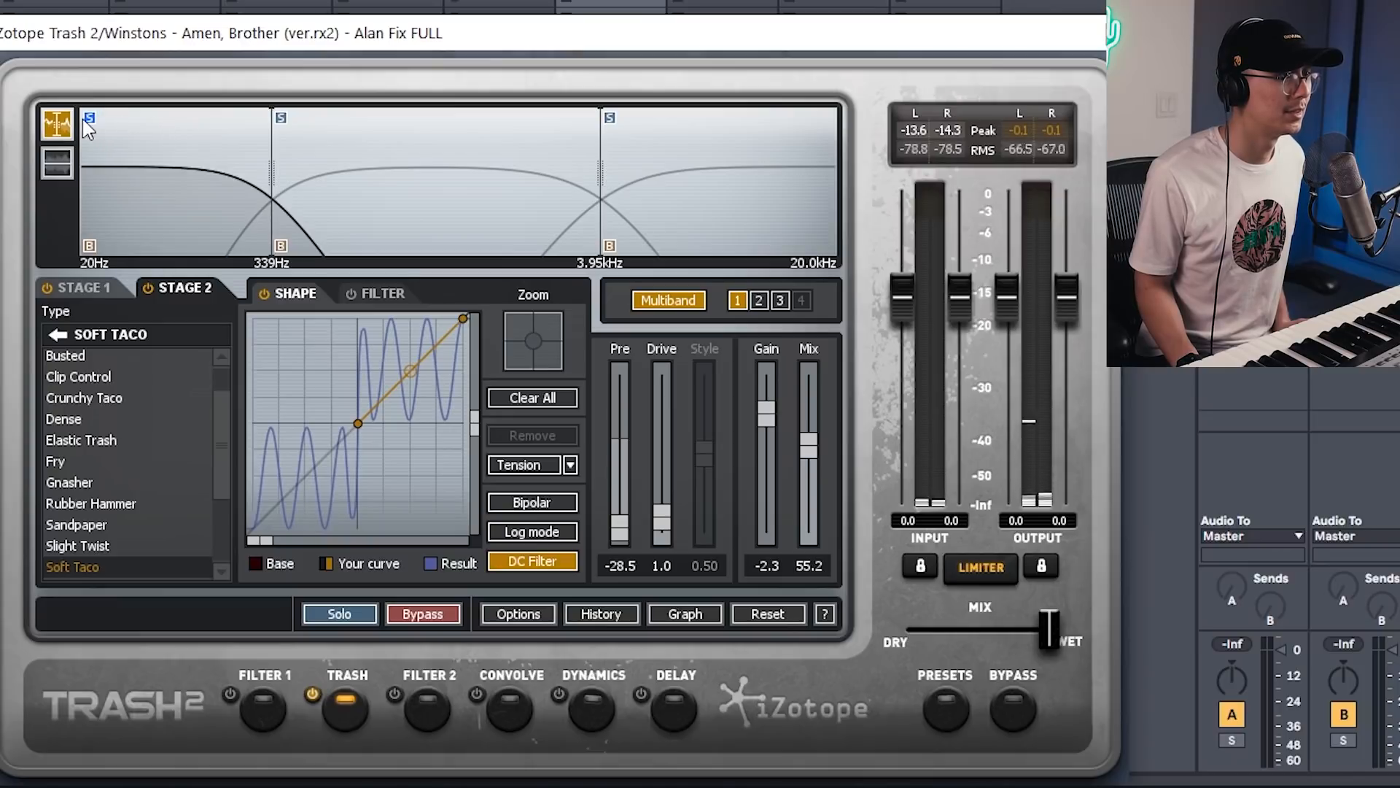
- Play the full drum loop with all three distorted bands audible to judge the combined sound
key("space")
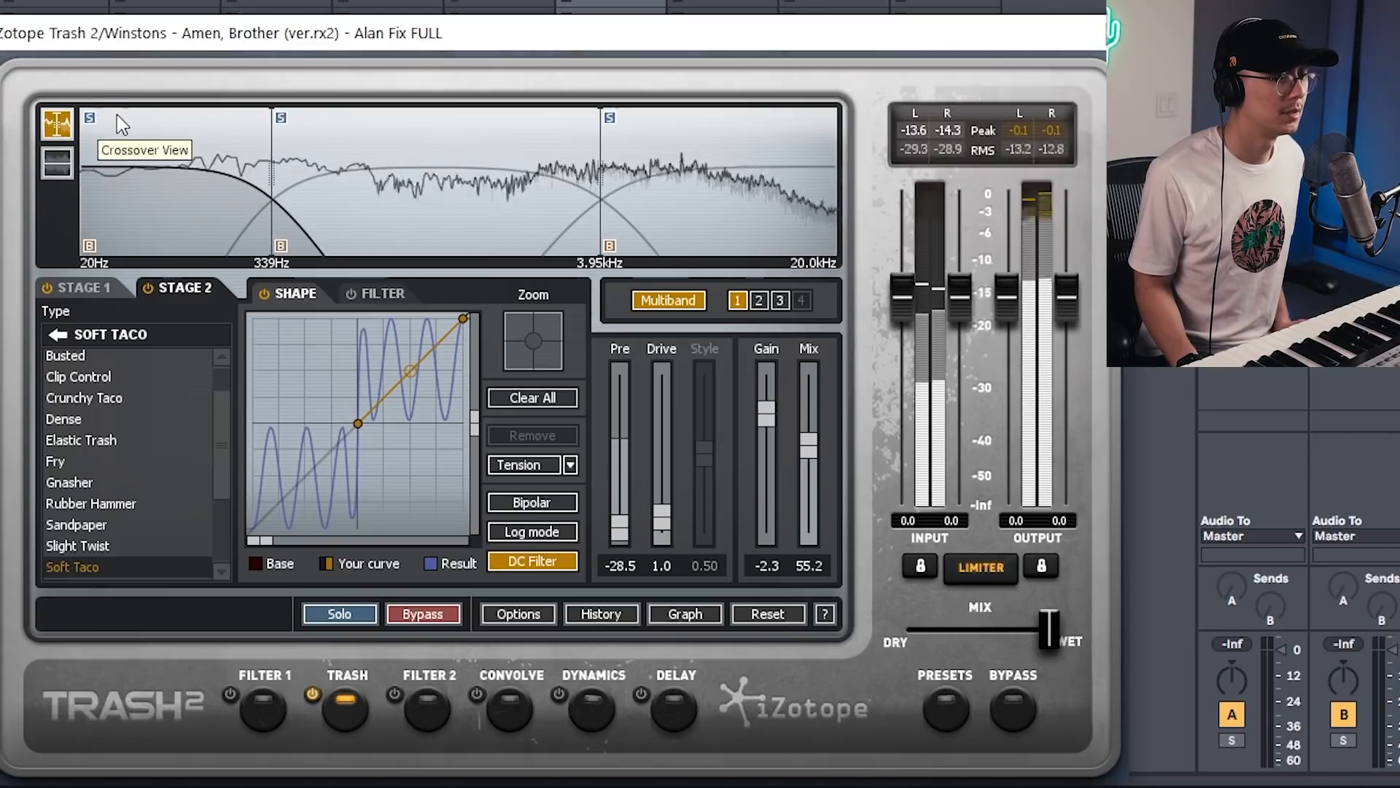
key("space")
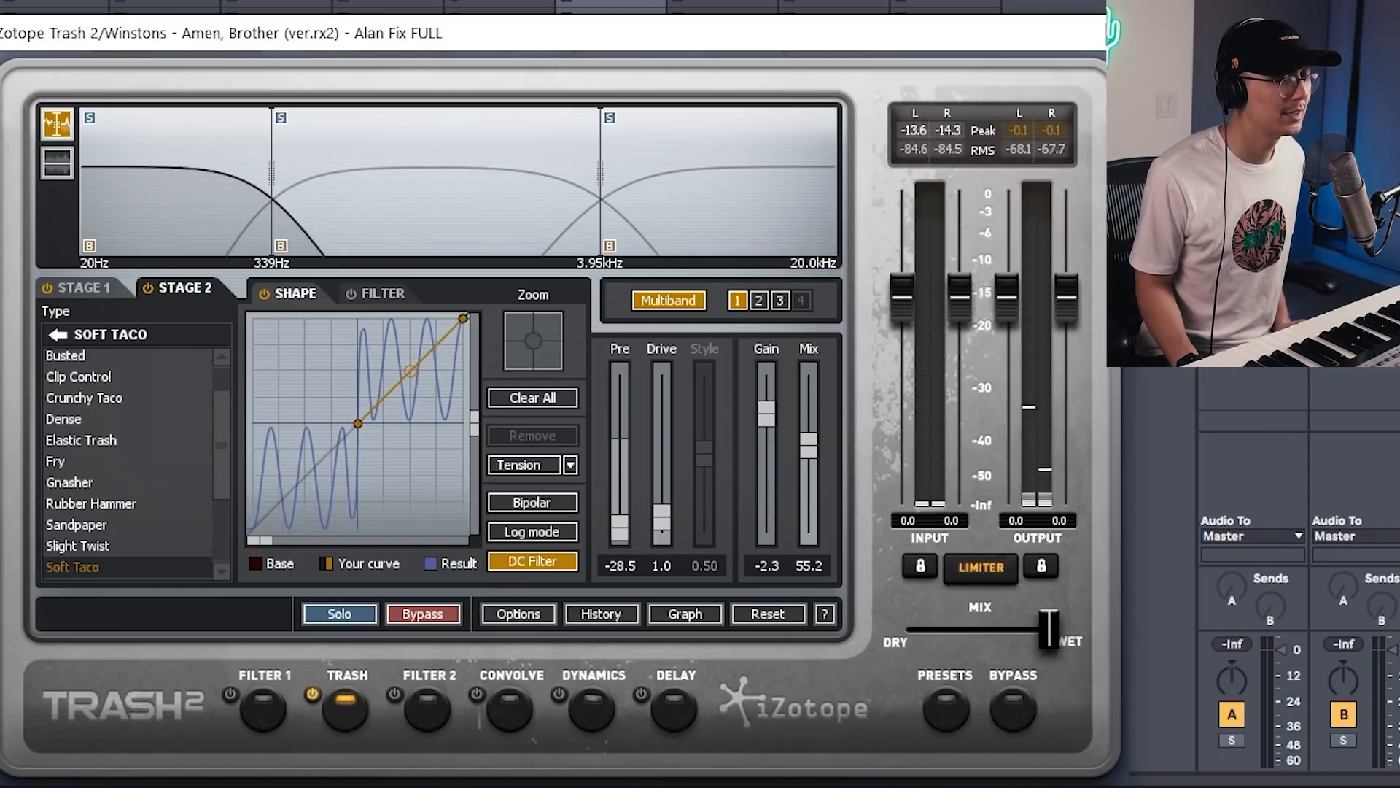
key("space")
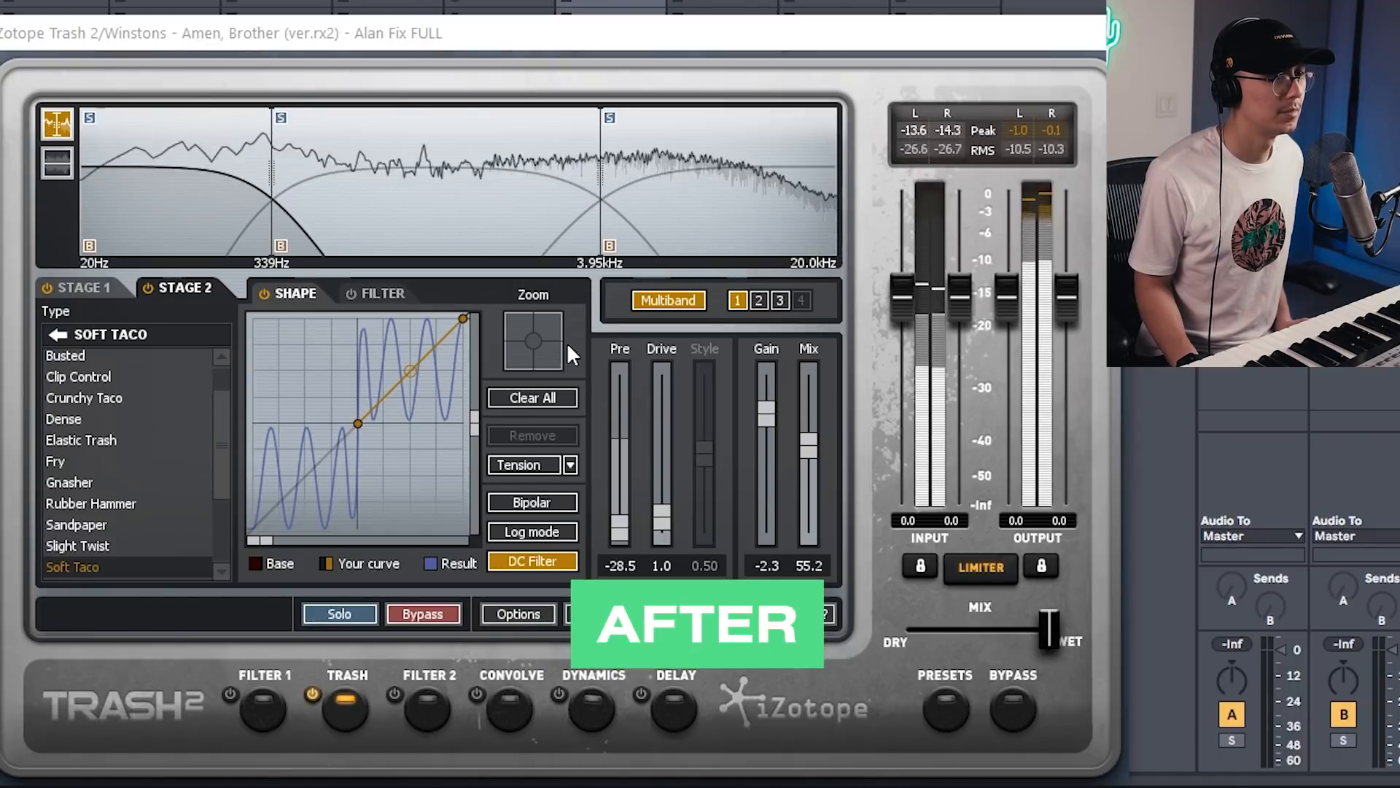
key("space")
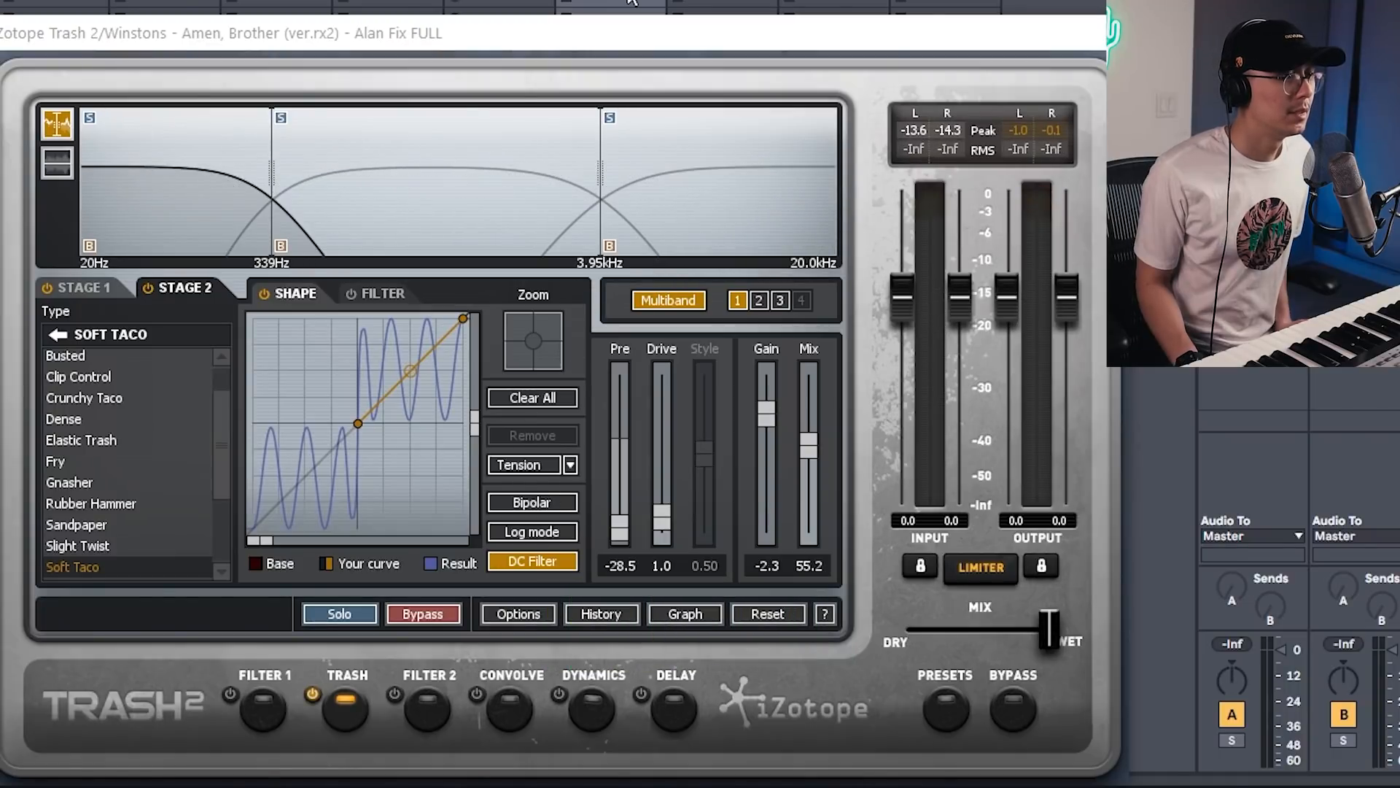
- Set band 3's Stage 2 Pre to -4.3, Drive to 4.6 and Style to 0.77, and play the loop to hear it
left_click(649, 129)
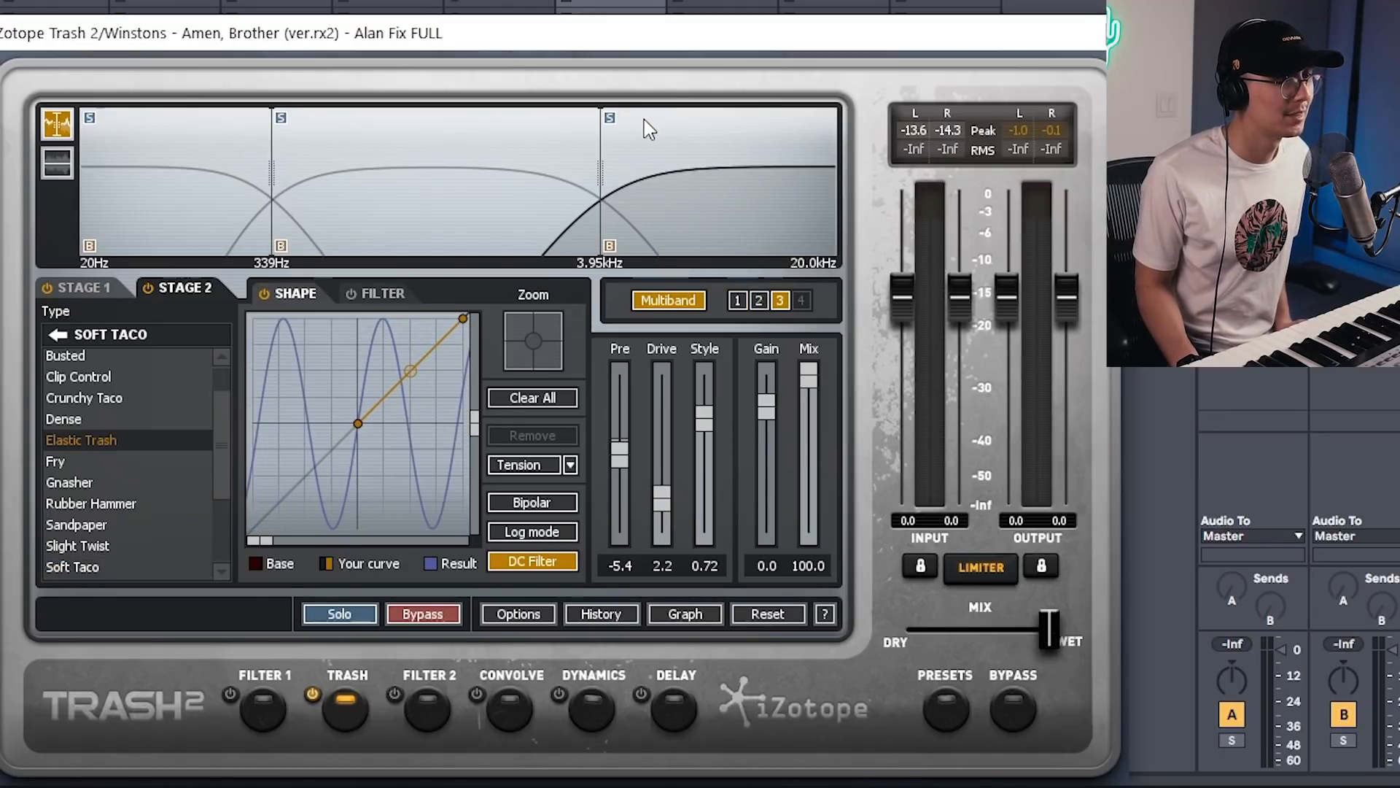
key("space")
mouse_move(706, 501)
left_mouse_down()
mouse_move(706, 373)
mouse_move(704, 410)
left_mouse_up()
key("space")
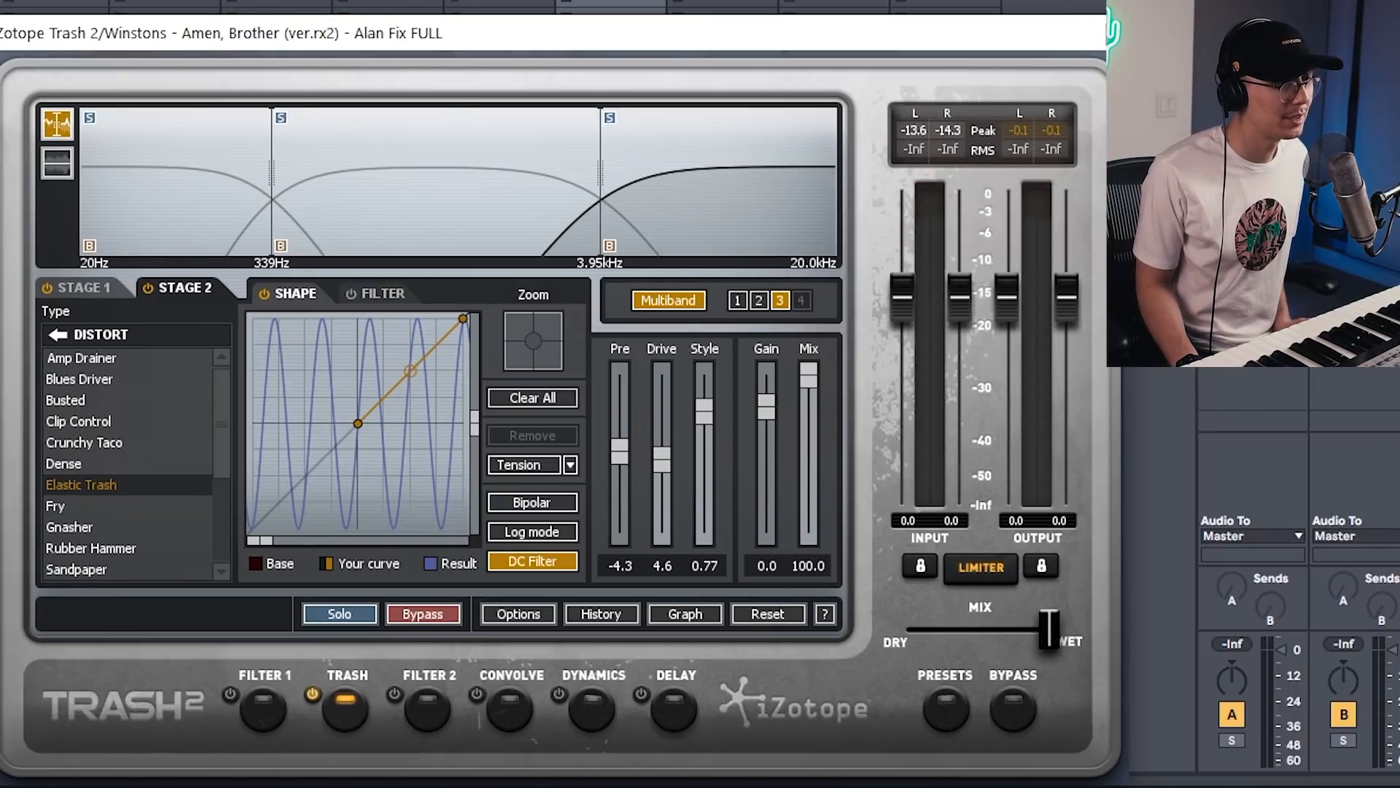
key("space")
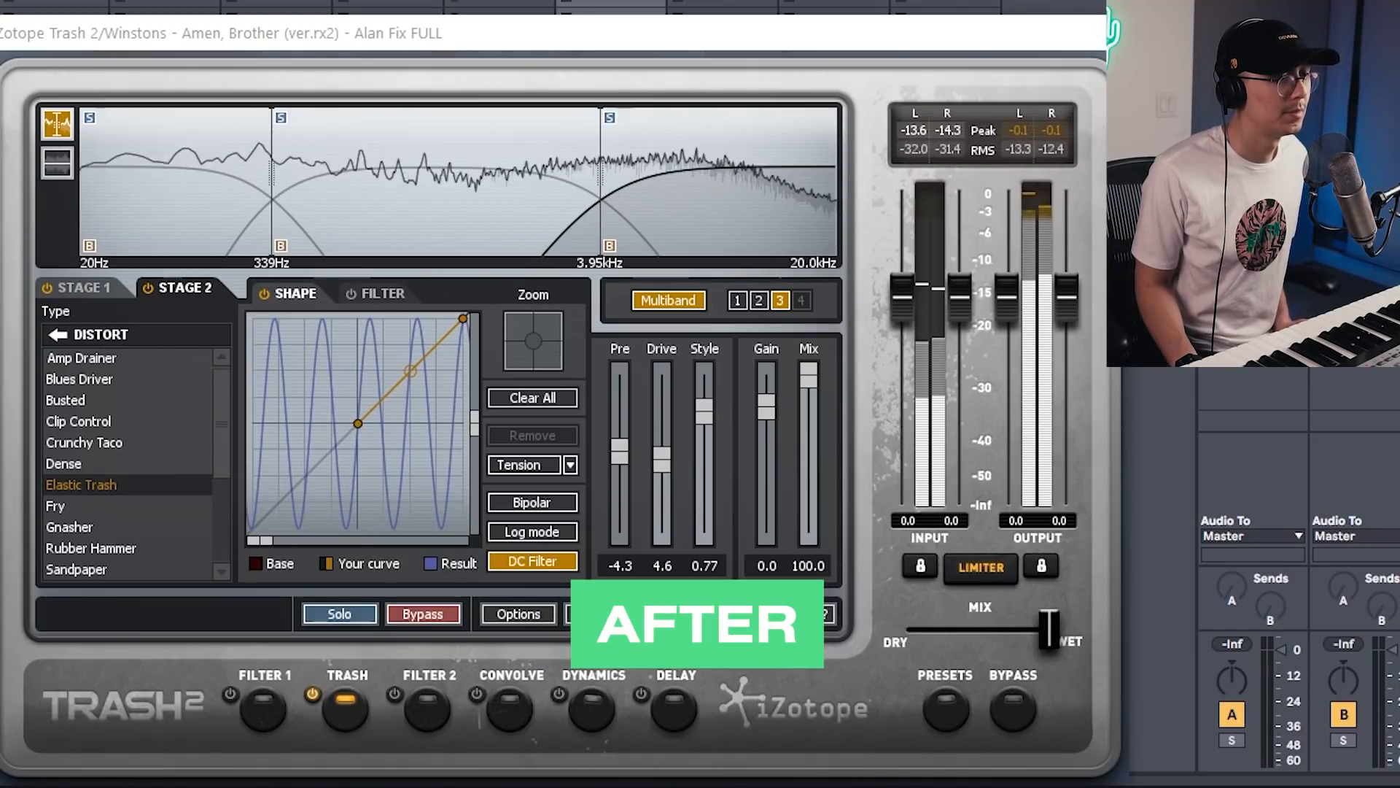
key("space")
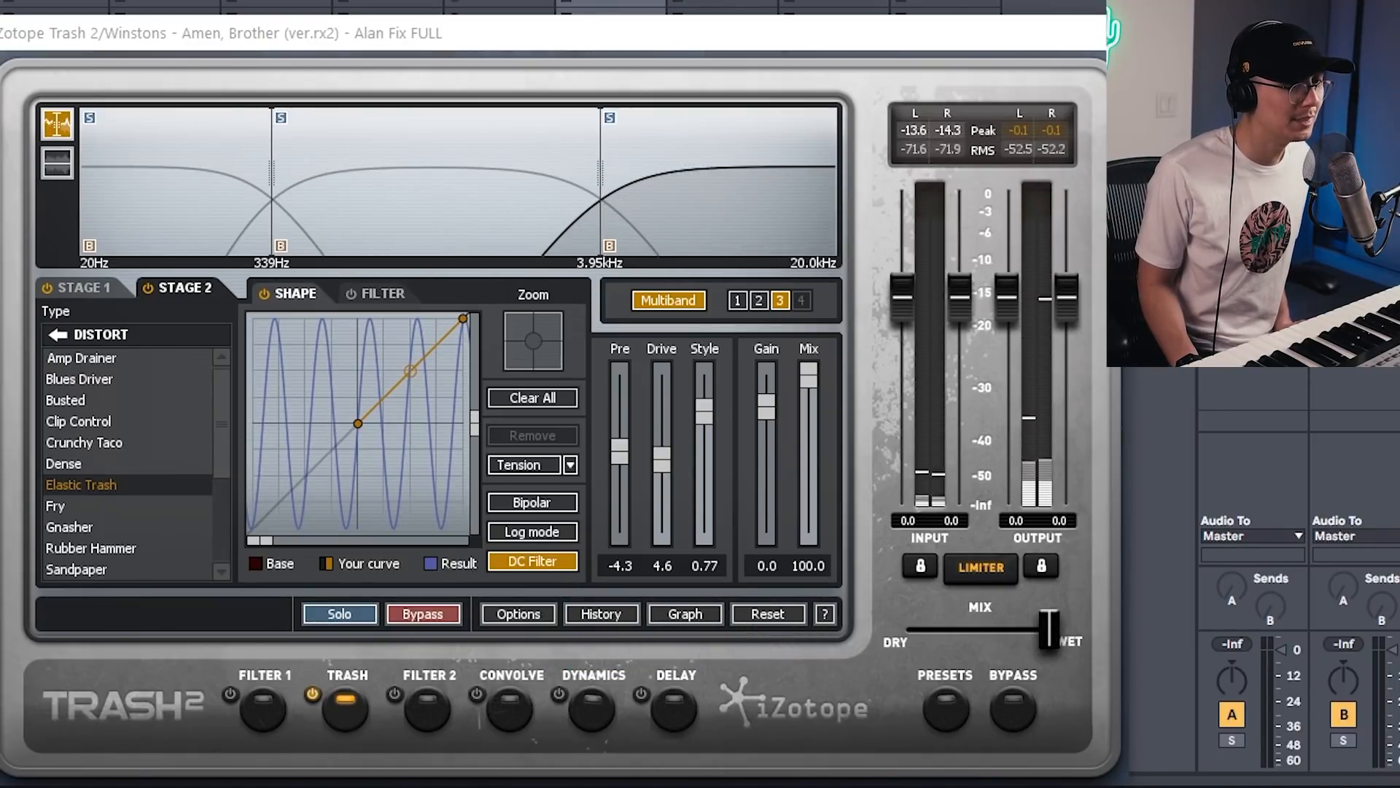
- Enable Filter 1 and, with the loop playing, move node 2 to about 0.5 dB at 352 Hz
left_click(232, 691)
left_click(265, 701)
key("space")
left_click_drag(163, 310, 250, 296)
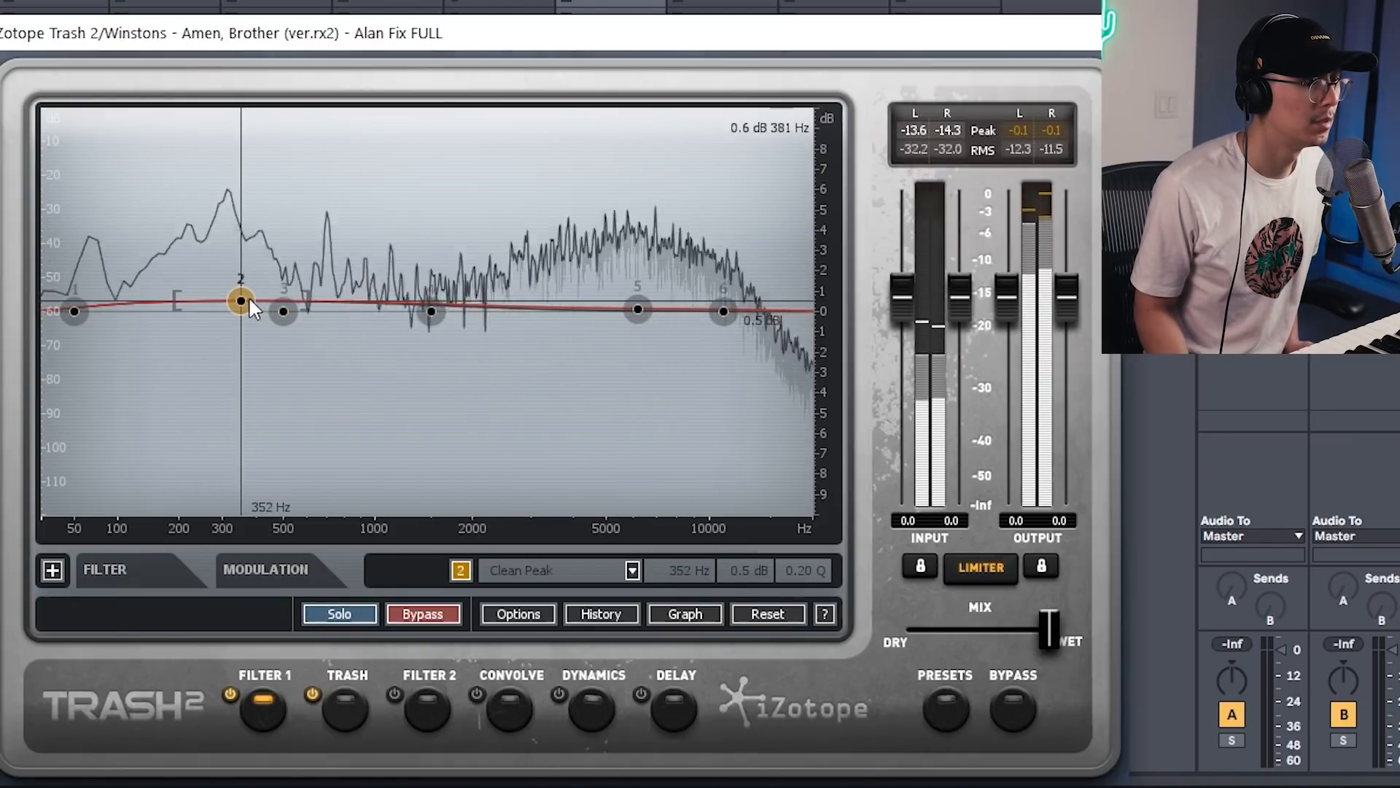
- Enable Filter 2, dip node 5 near 10 kHz, boost node 4 near 1.1 kHz and set node 3 to 0.8 dB at 471 Hz
left_click(419, 706)
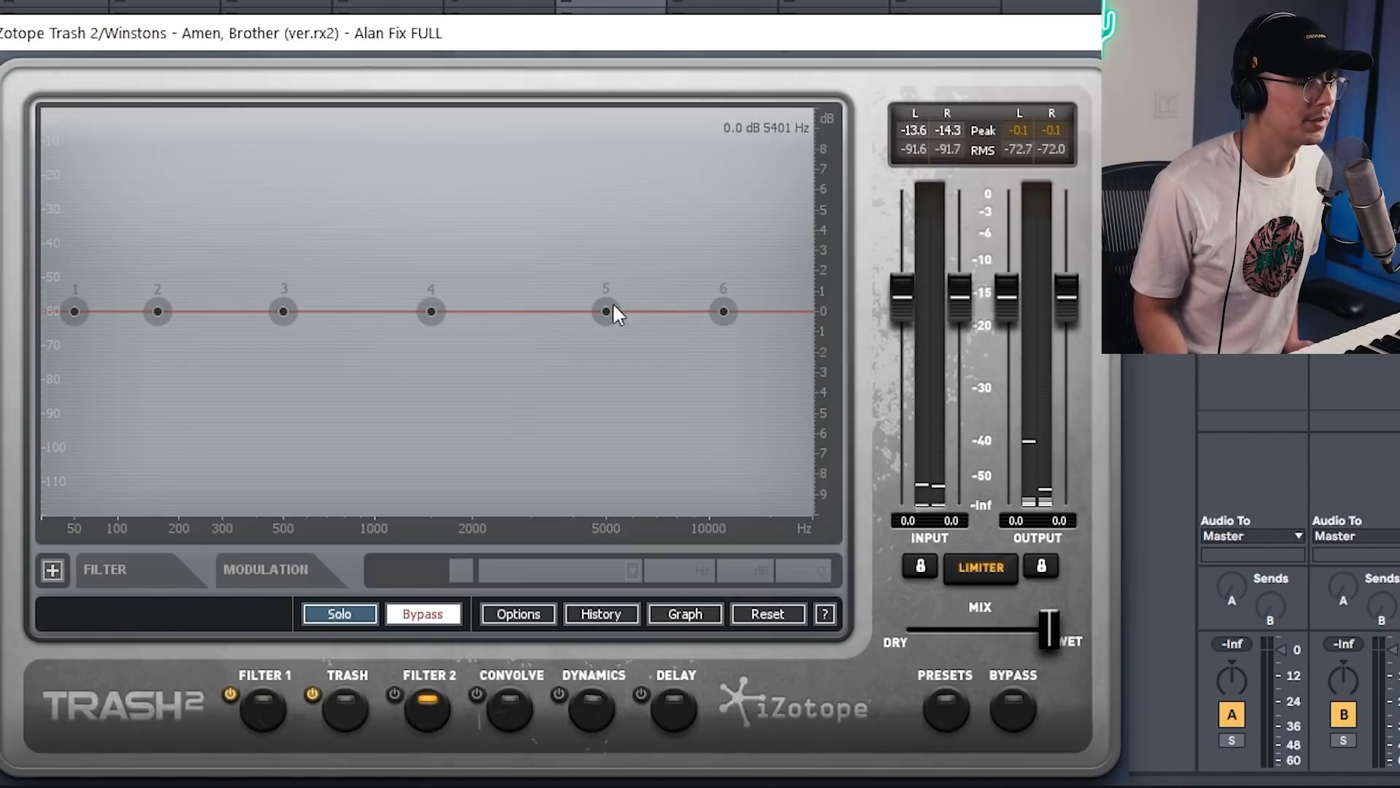
key("space")
left_click_drag(606, 312, 650, 325)
mouse_move(284, 311)
left_mouse_down()
mouse_move(243, 190)
mouse_move(276, 297)
left_mouse_up()
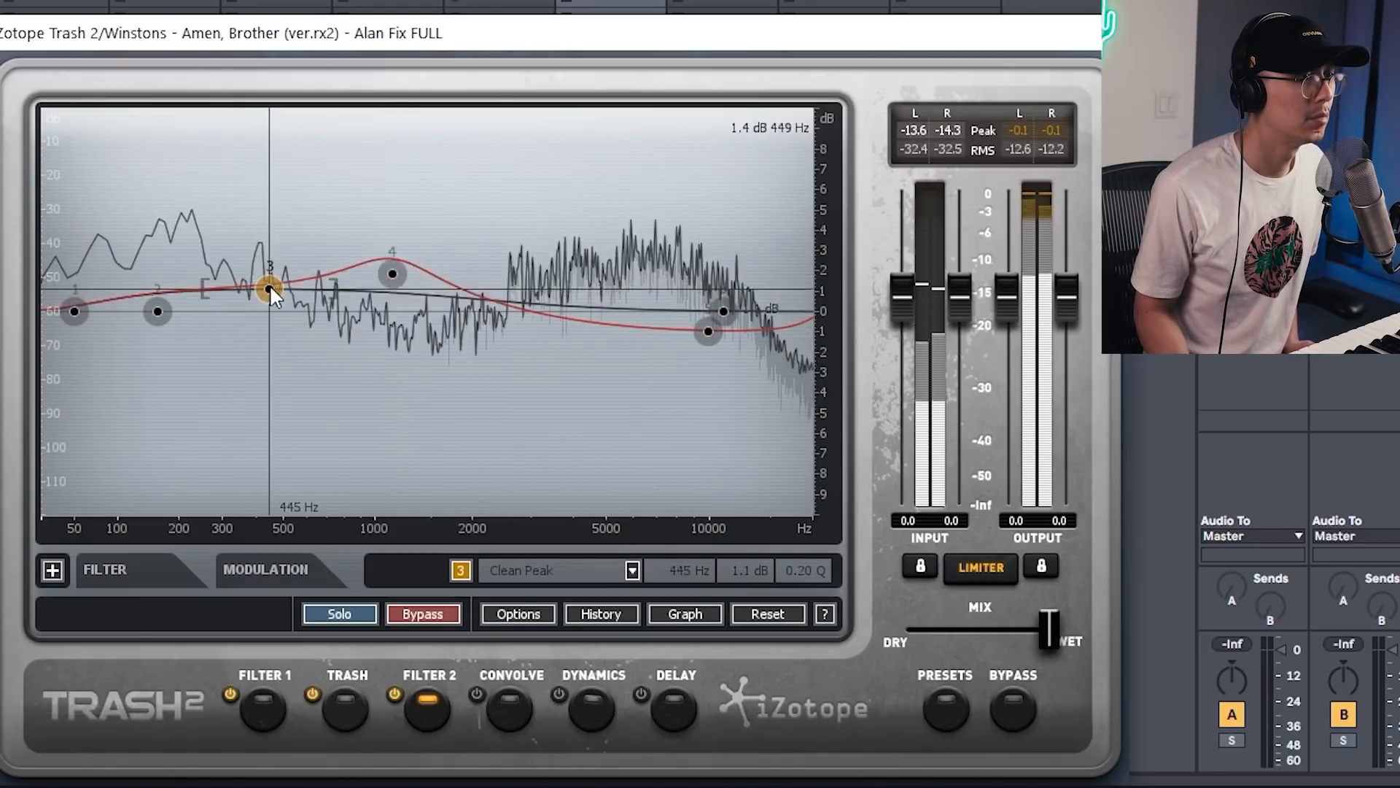
key("space")
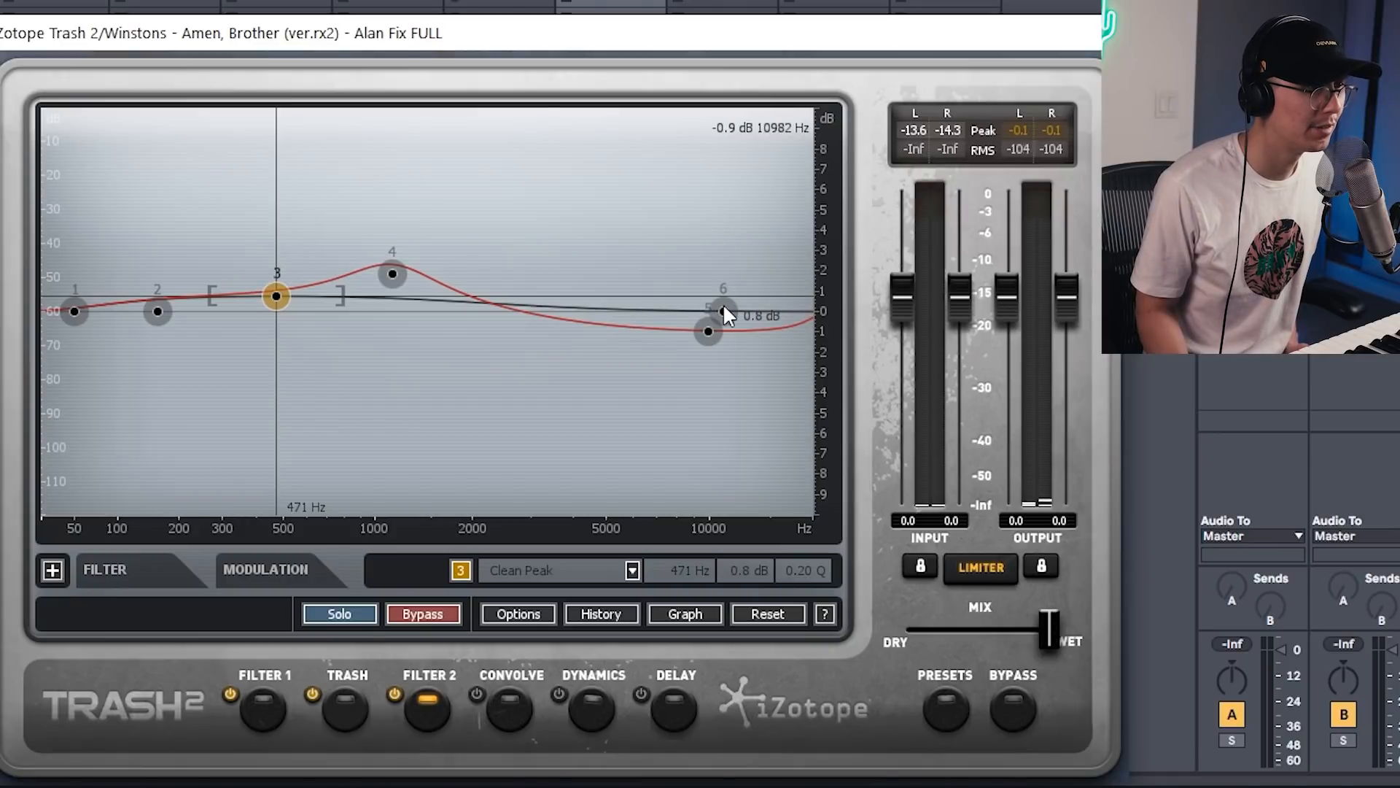
key("space")
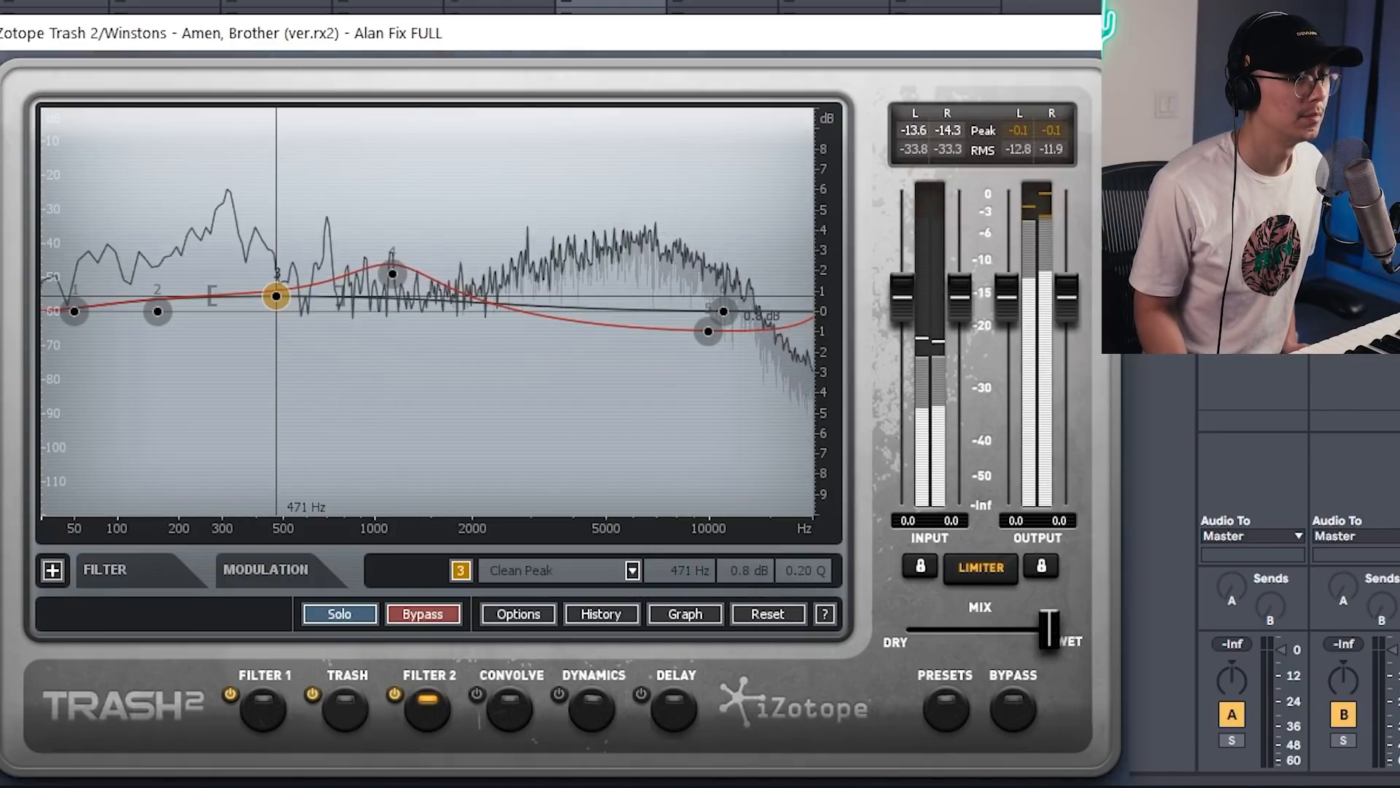
key("space")
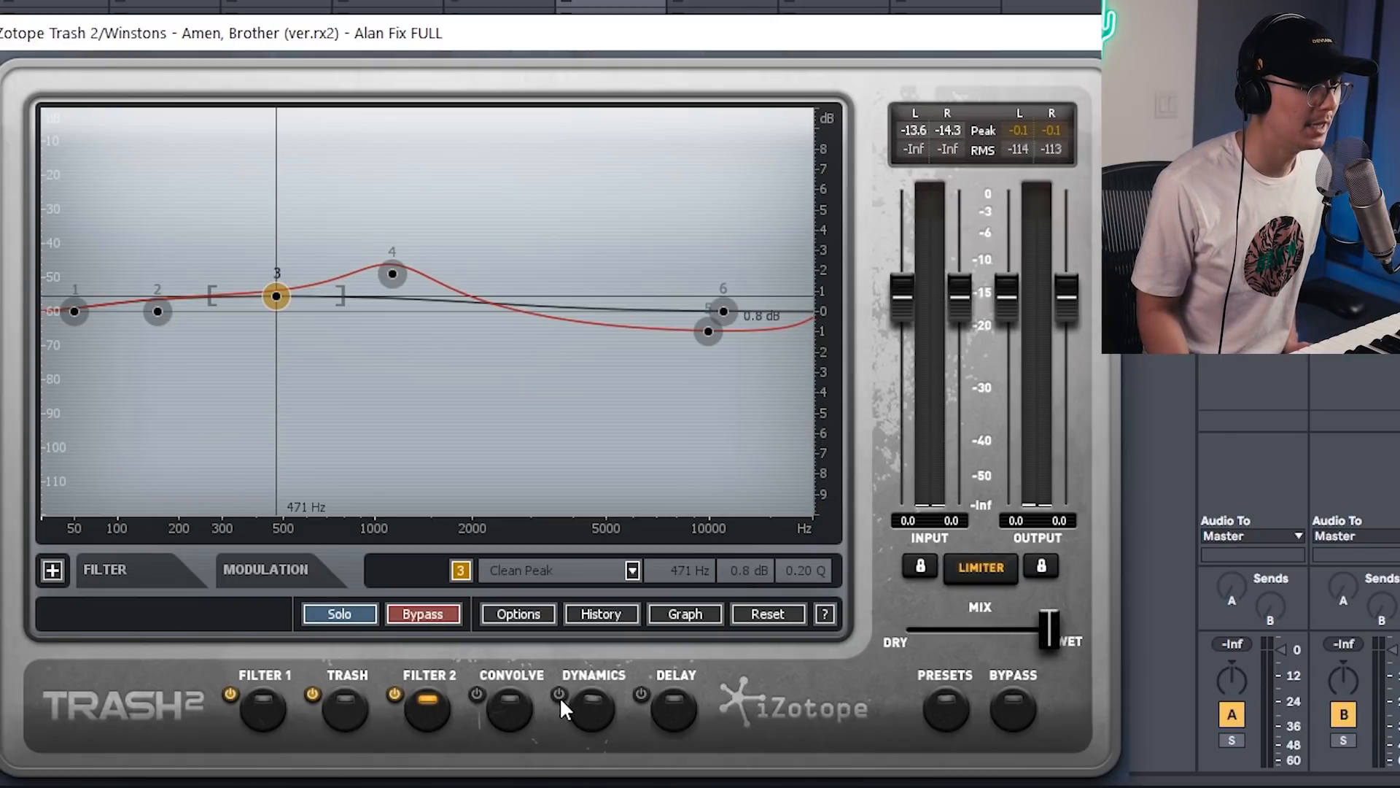
- Enable the Dynamics module and set the compressor ratio to 21.5:1 and its threshold to -12.7 dB
left_click(559, 694)
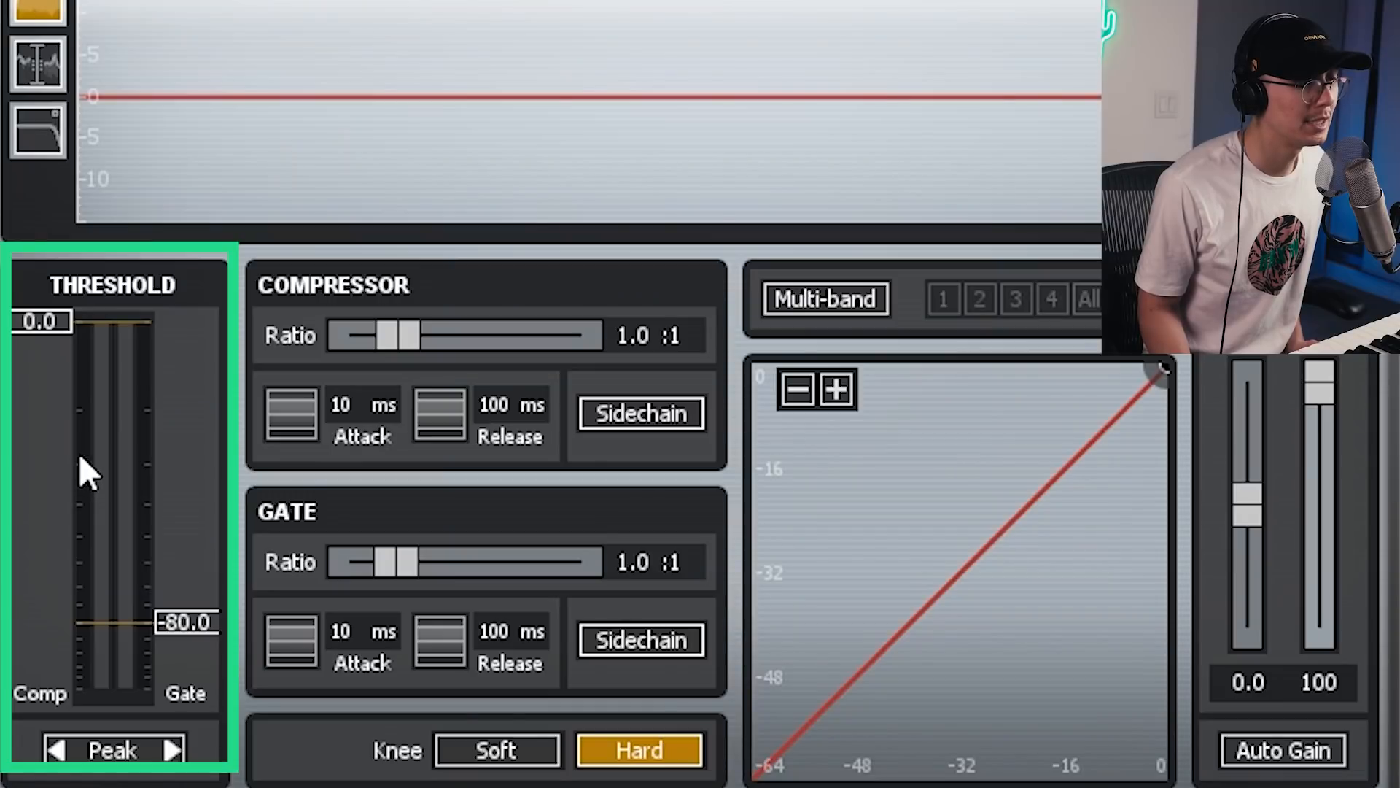
left_click_drag(62, 323, 66, 445)
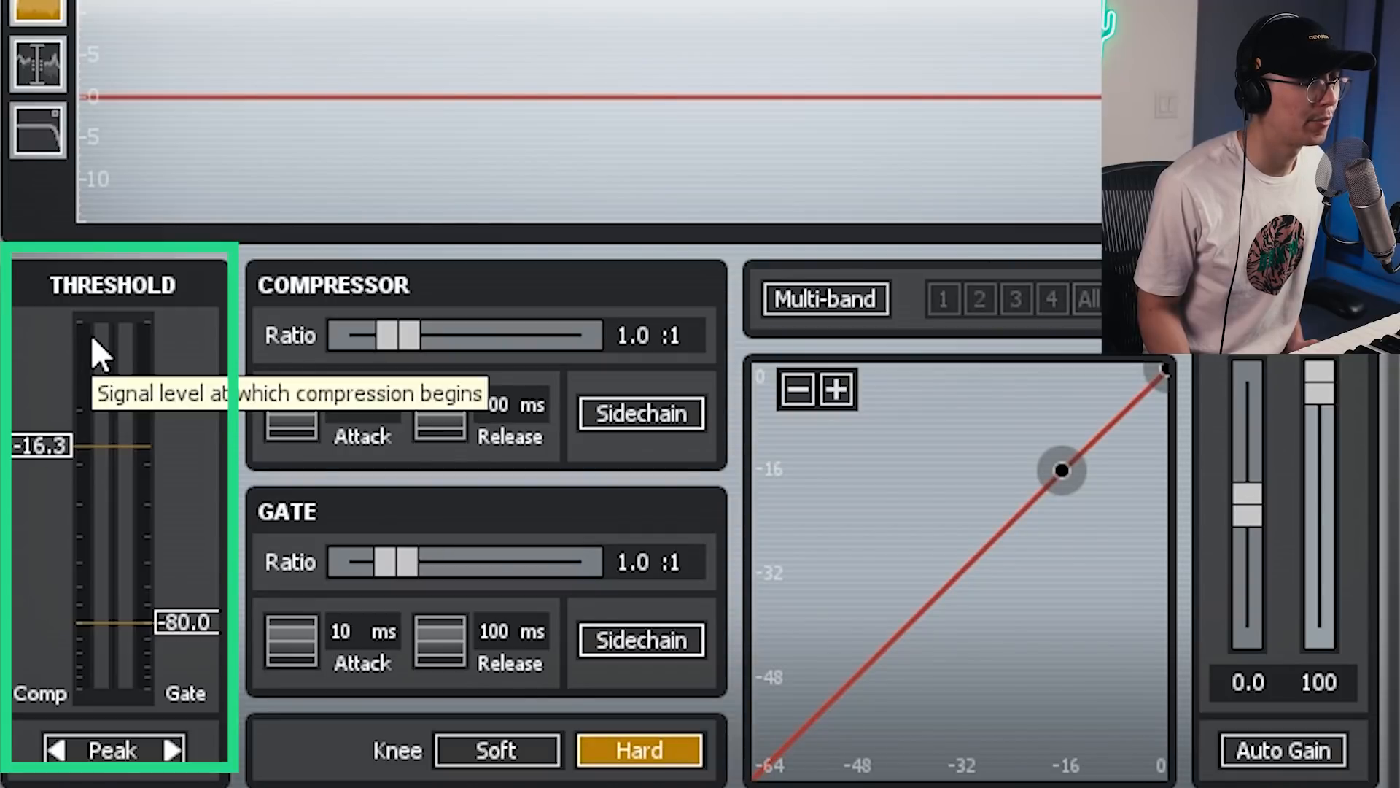
left_click_drag(413, 328, 567, 338)
mouse_move(87, 444)
left_mouse_down()
mouse_move(42, 483)
mouse_move(41, 440)
left_mouse_up()
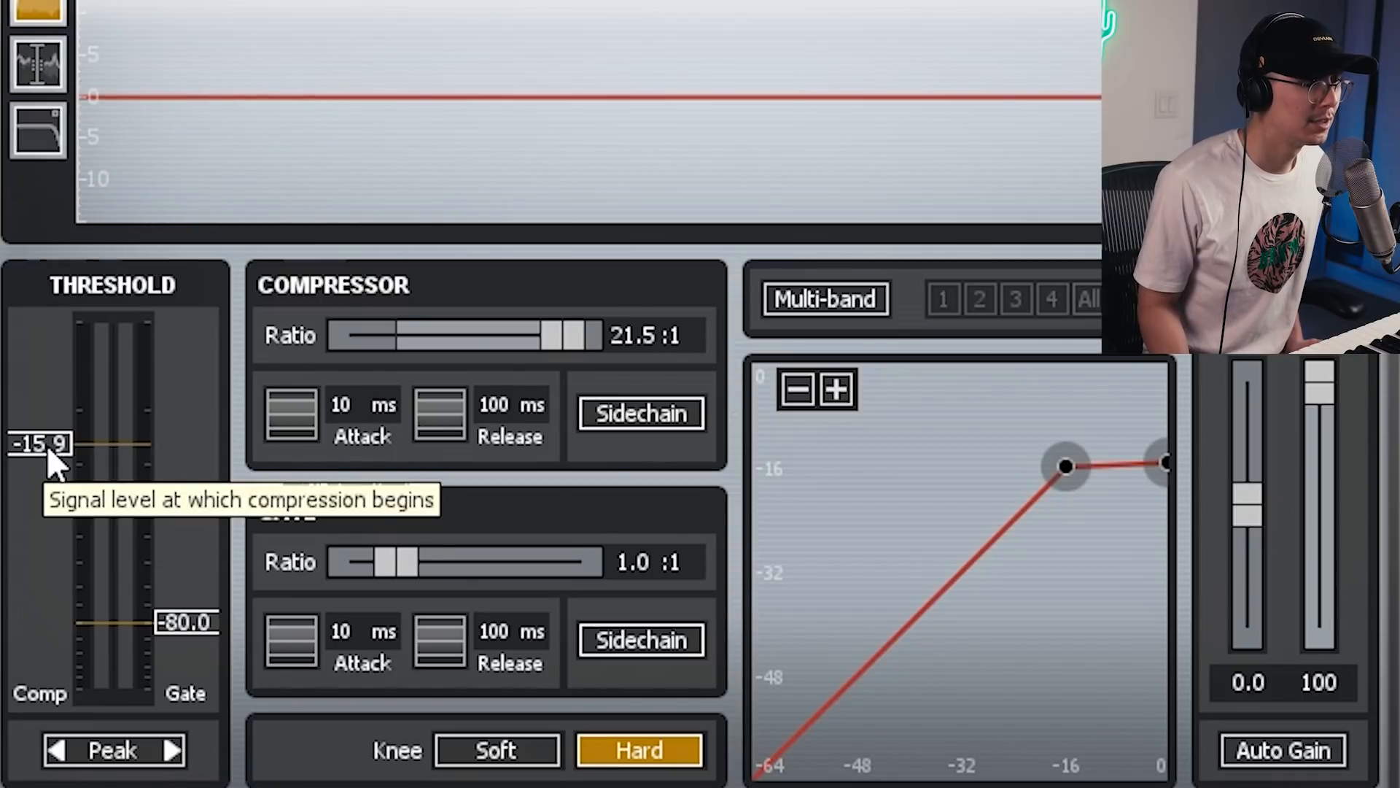
mouse_move(47, 445)
left_mouse_down()
mouse_move(53, 496)
mouse_move(47, 426)
left_mouse_up()
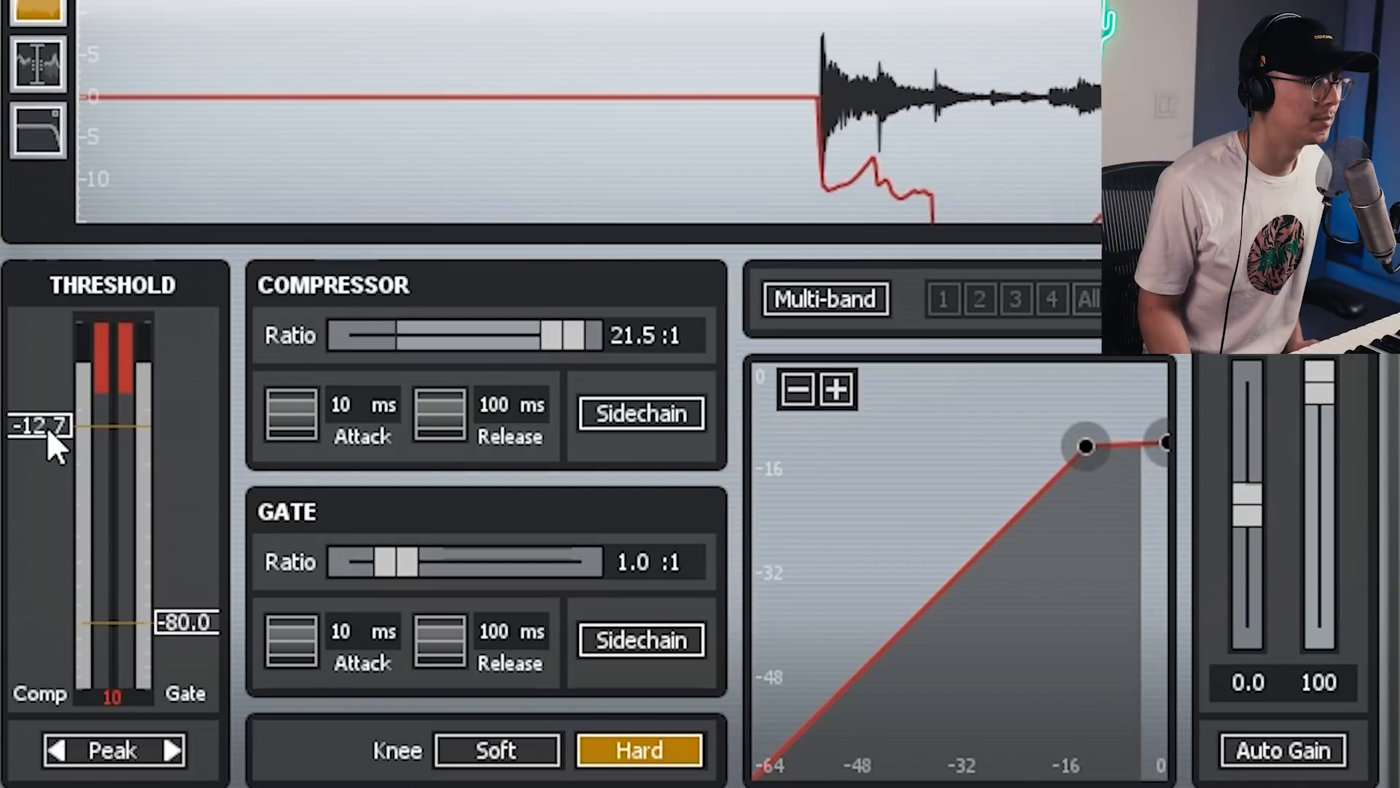
- Return the compressor ratio to 1.0:1, and set the gate threshold to -1.6 dB with a gate ratio of 14.3:1
left_click_drag(525, 337, 396, 334)
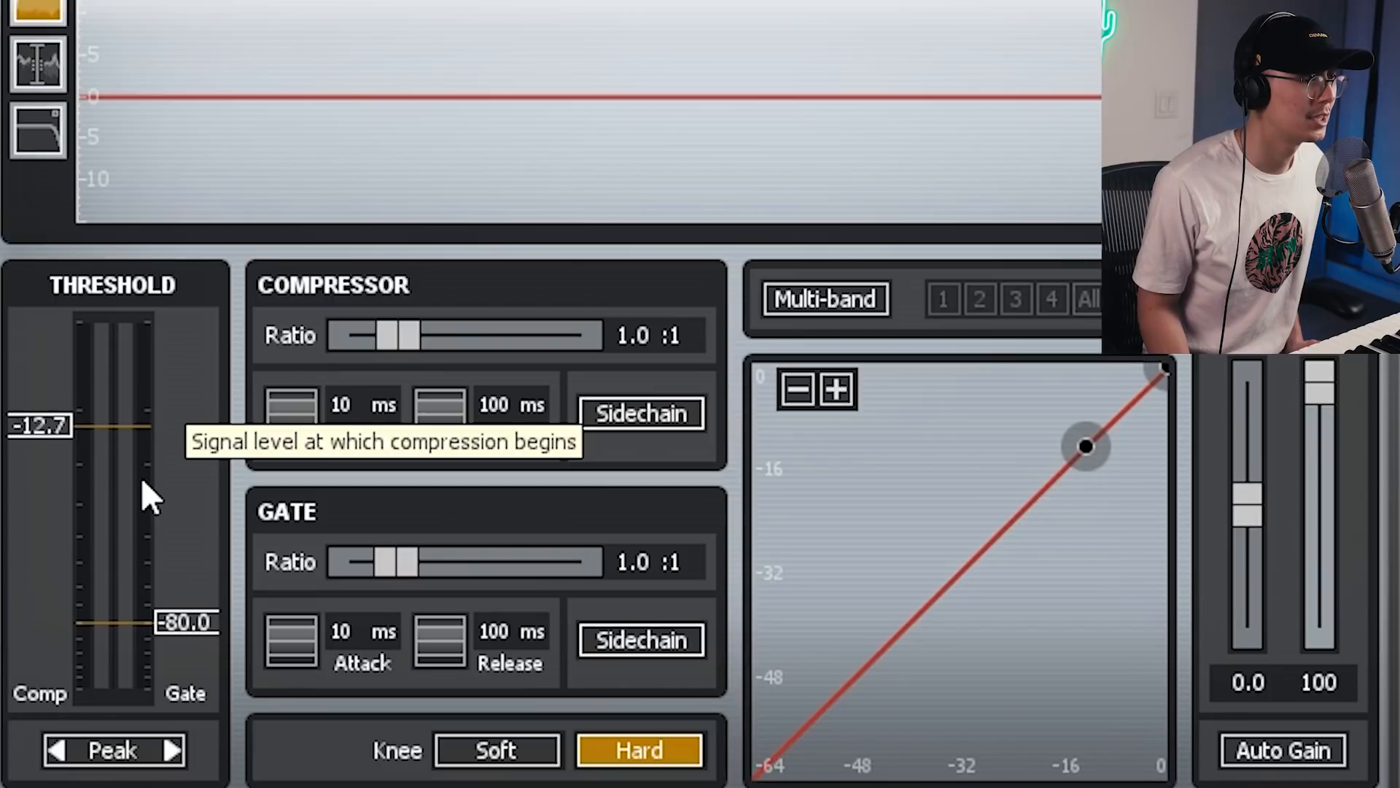
left_click_drag(191, 632, 194, 337)
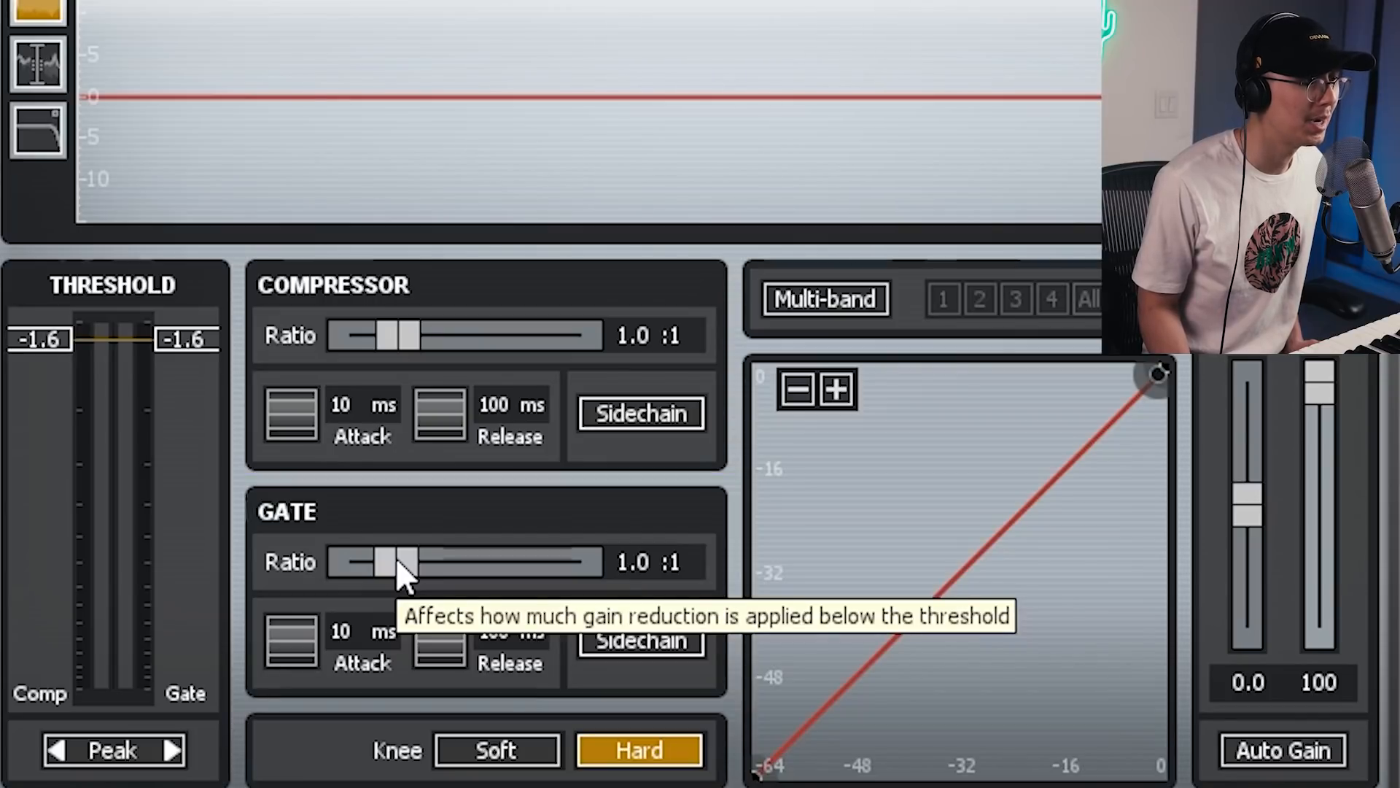
left_click_drag(397, 560, 541, 585)
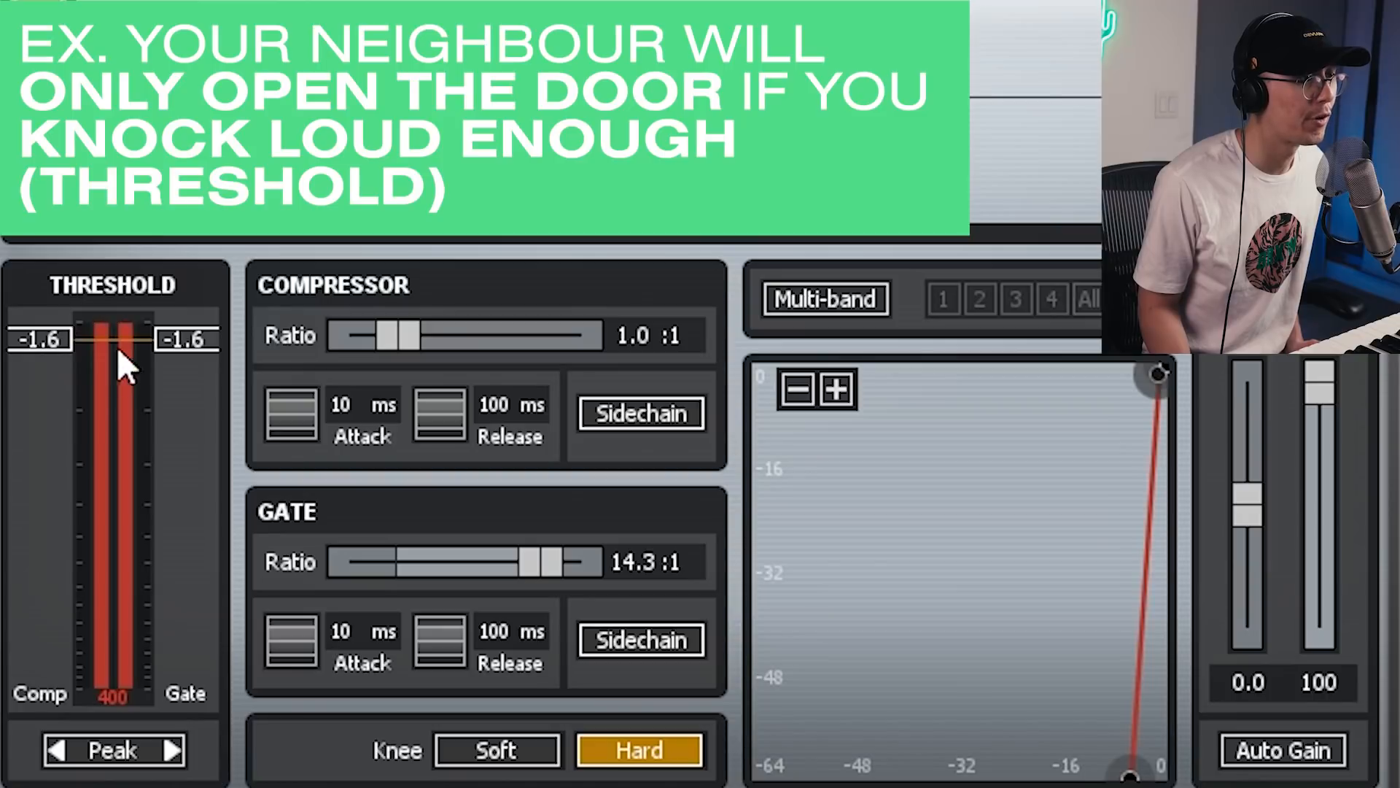
- Set the gate threshold to -1.4 dB, shorten the gate release to 1.0 ms, then lengthen it to 151 ms
mouse_move(187, 347)
left_mouse_down()
mouse_move(186, 383)
mouse_move(197, 337)
left_mouse_up()
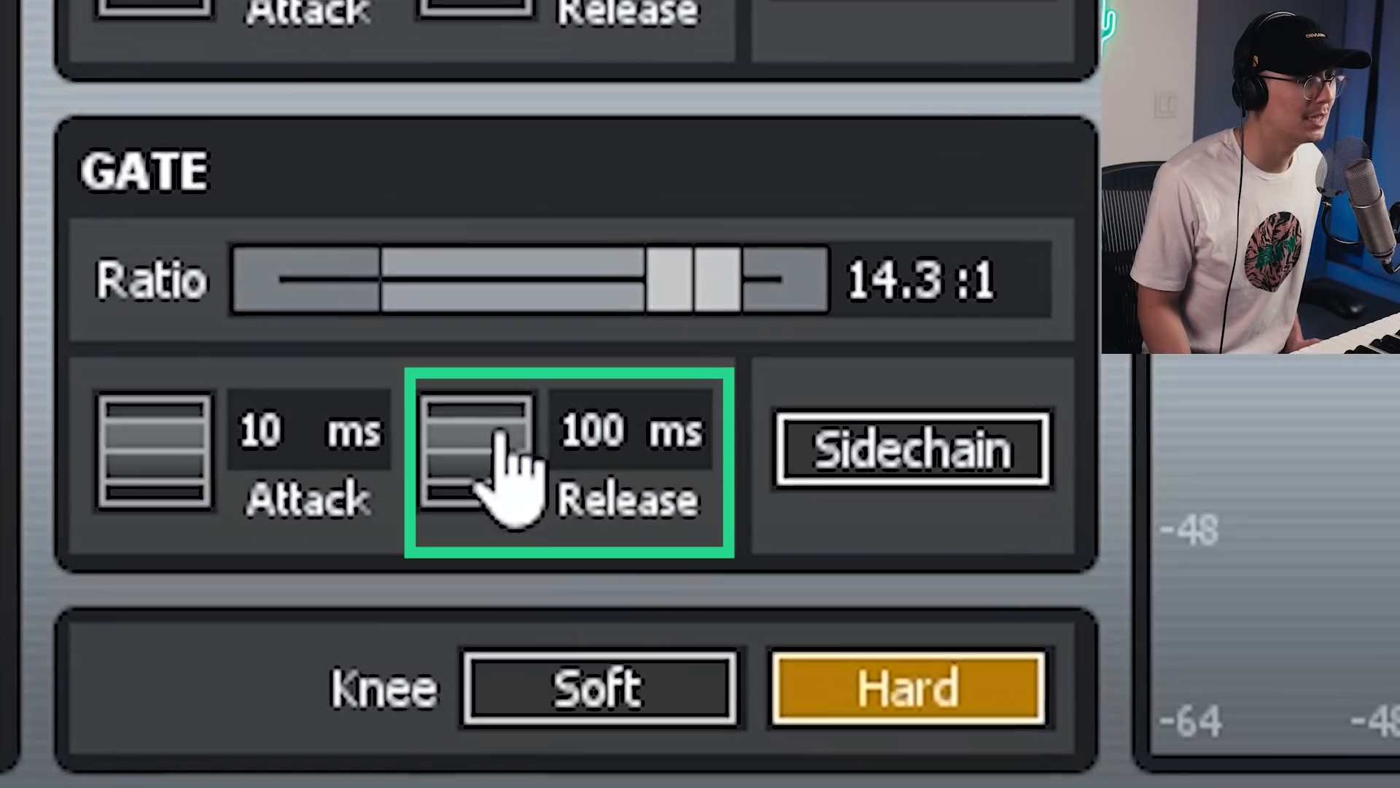
left_click_drag(504, 438, 500, 787)
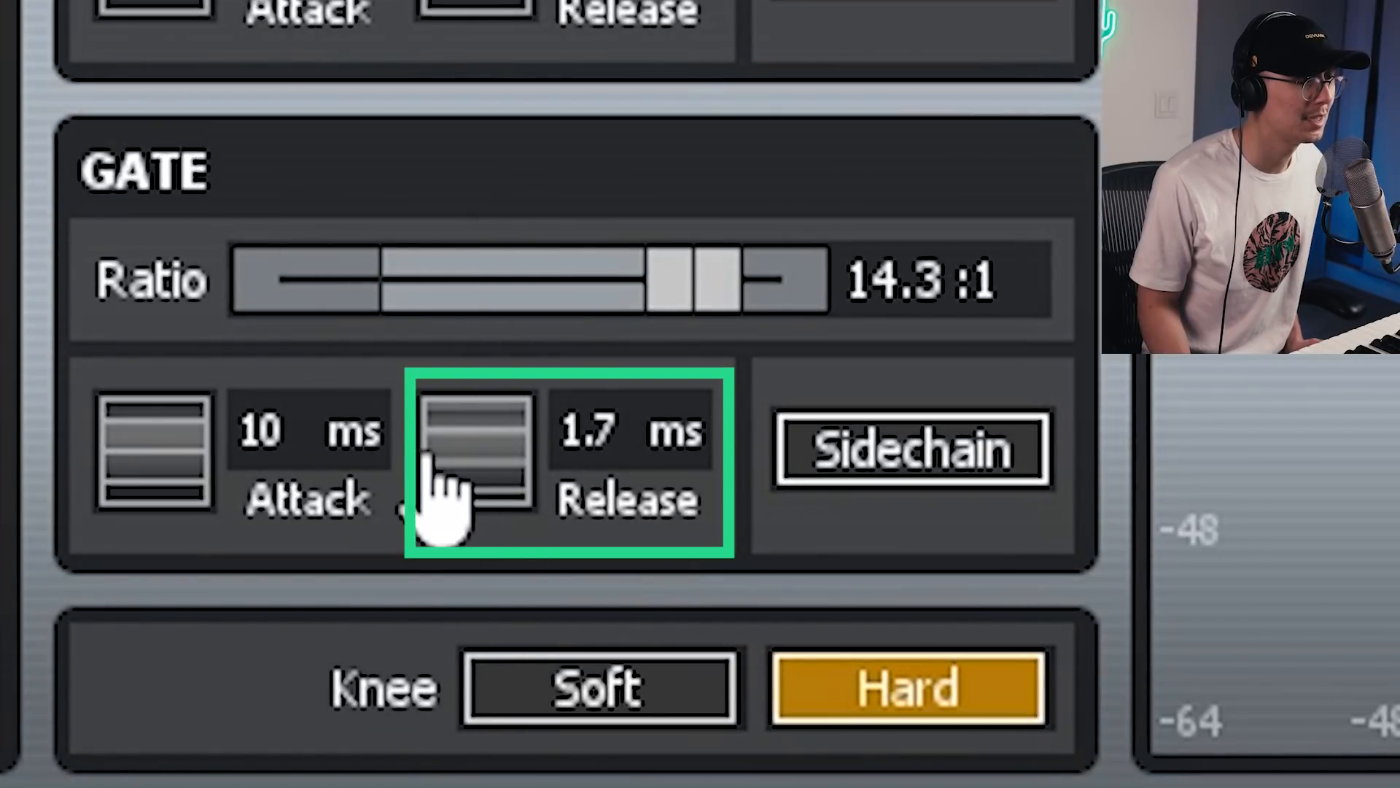
left_click_drag(491, 478, 491, 787)
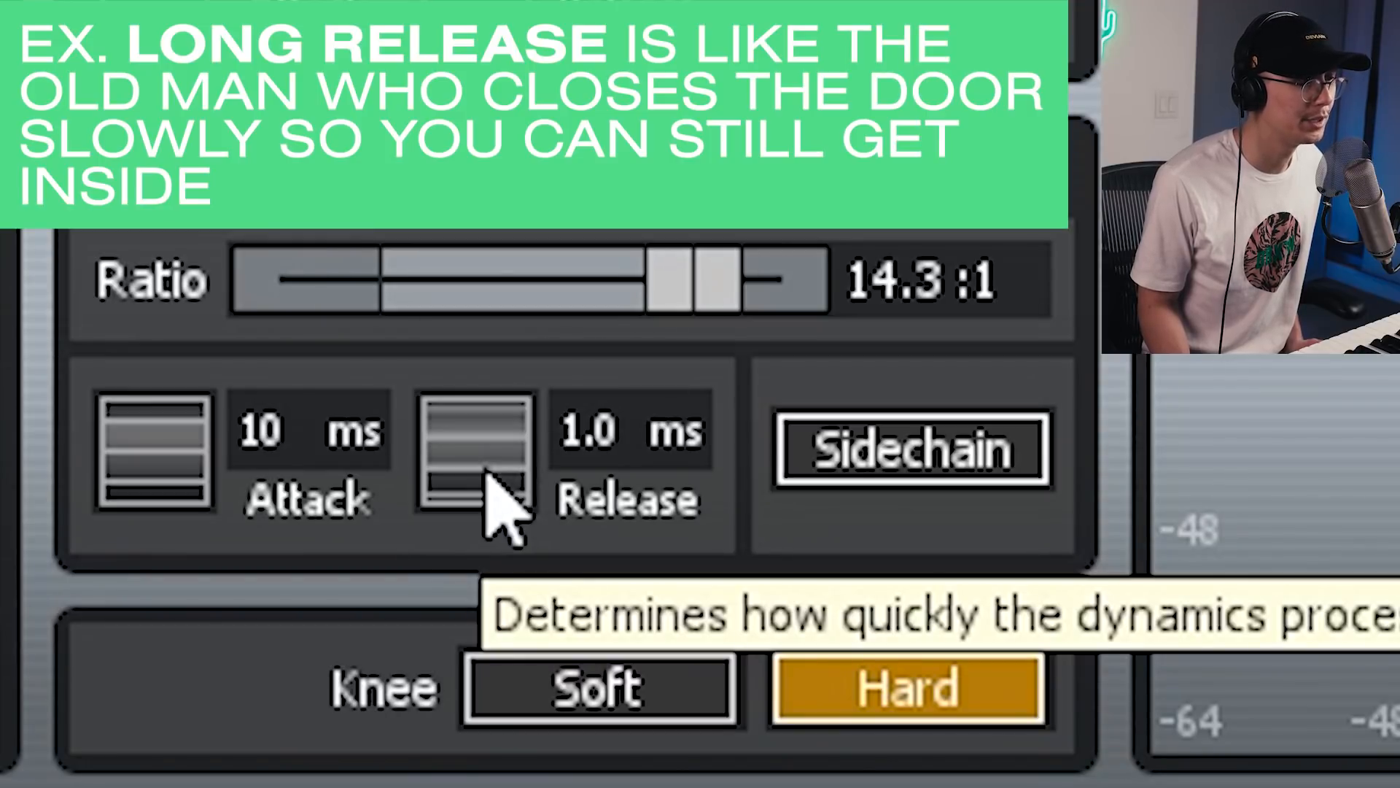
left_click_drag(491, 485, 479, 2)
left_click_drag(494, 467, 491, 156)
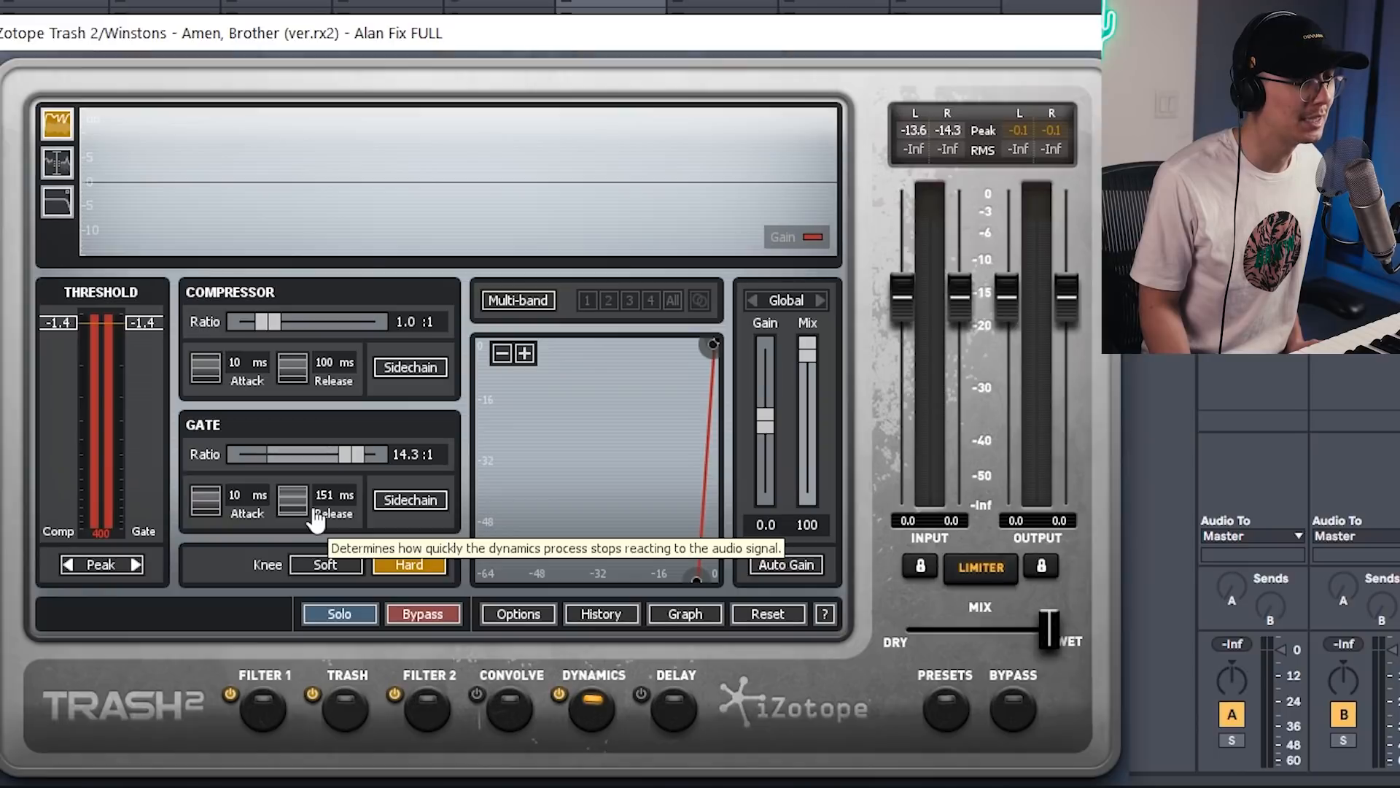
- Enable multi-band processing for Dynamics and move the band crossovers to 339 Hz and 3.95 kHz
left_click(538, 308)
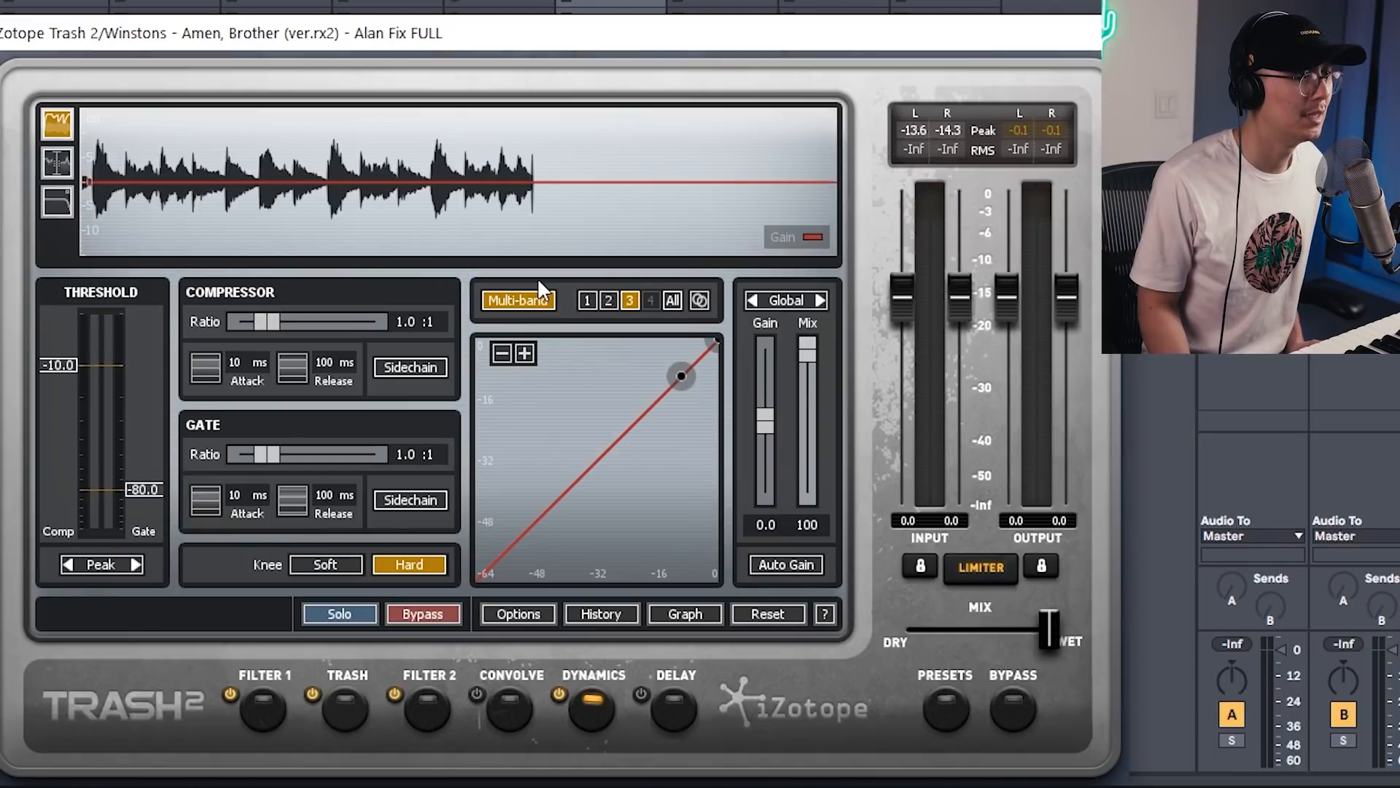
left_click(63, 165)
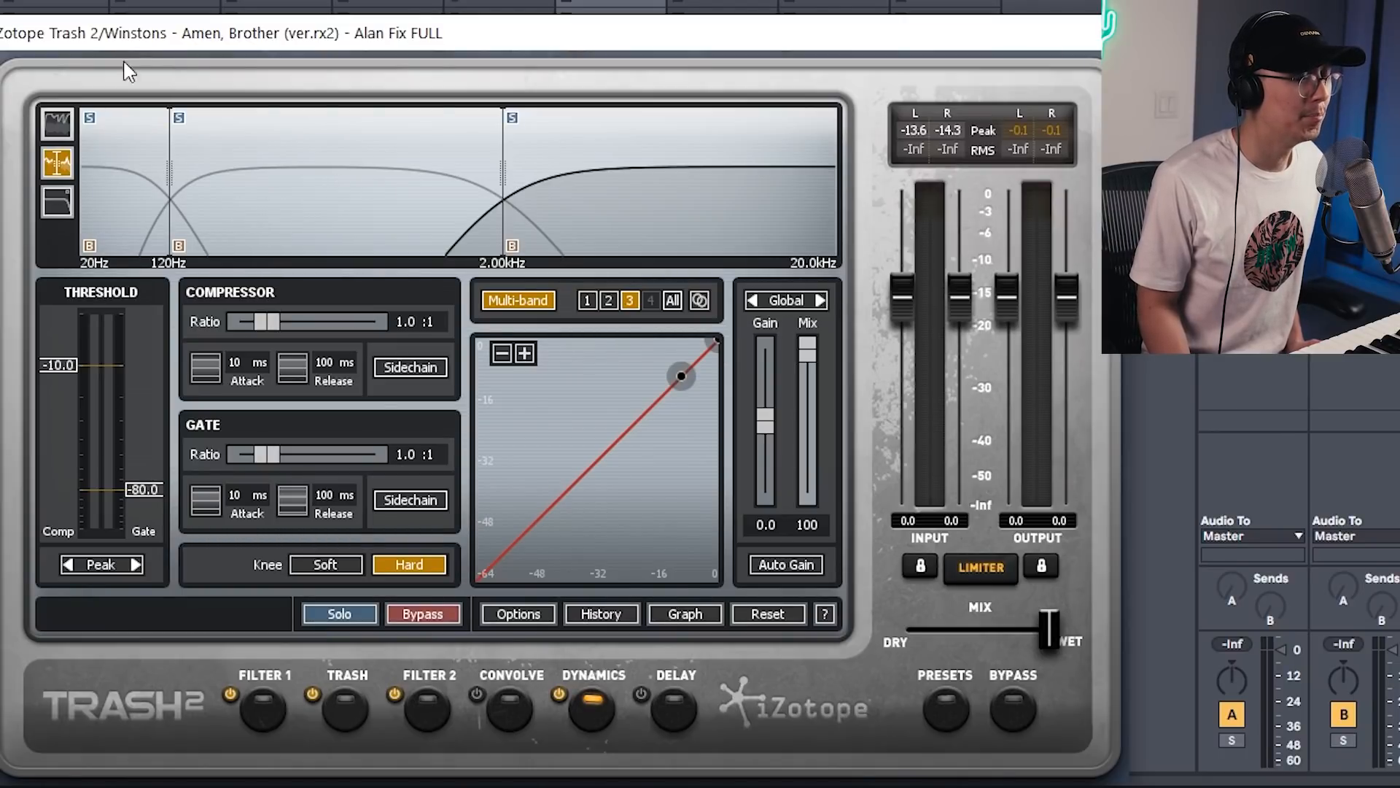
left_click_drag(503, 175, 595, 176)
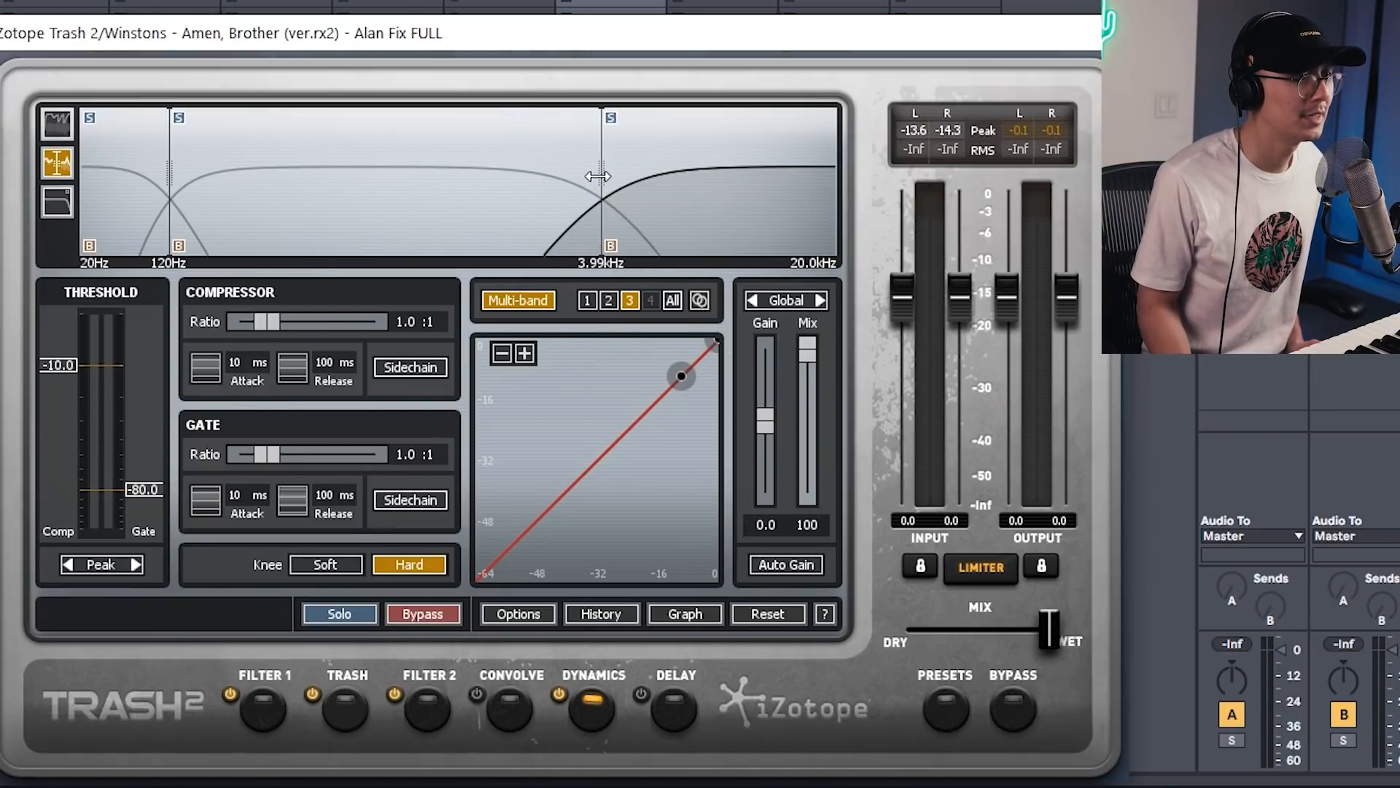
left_click_drag(169, 176, 272, 181)
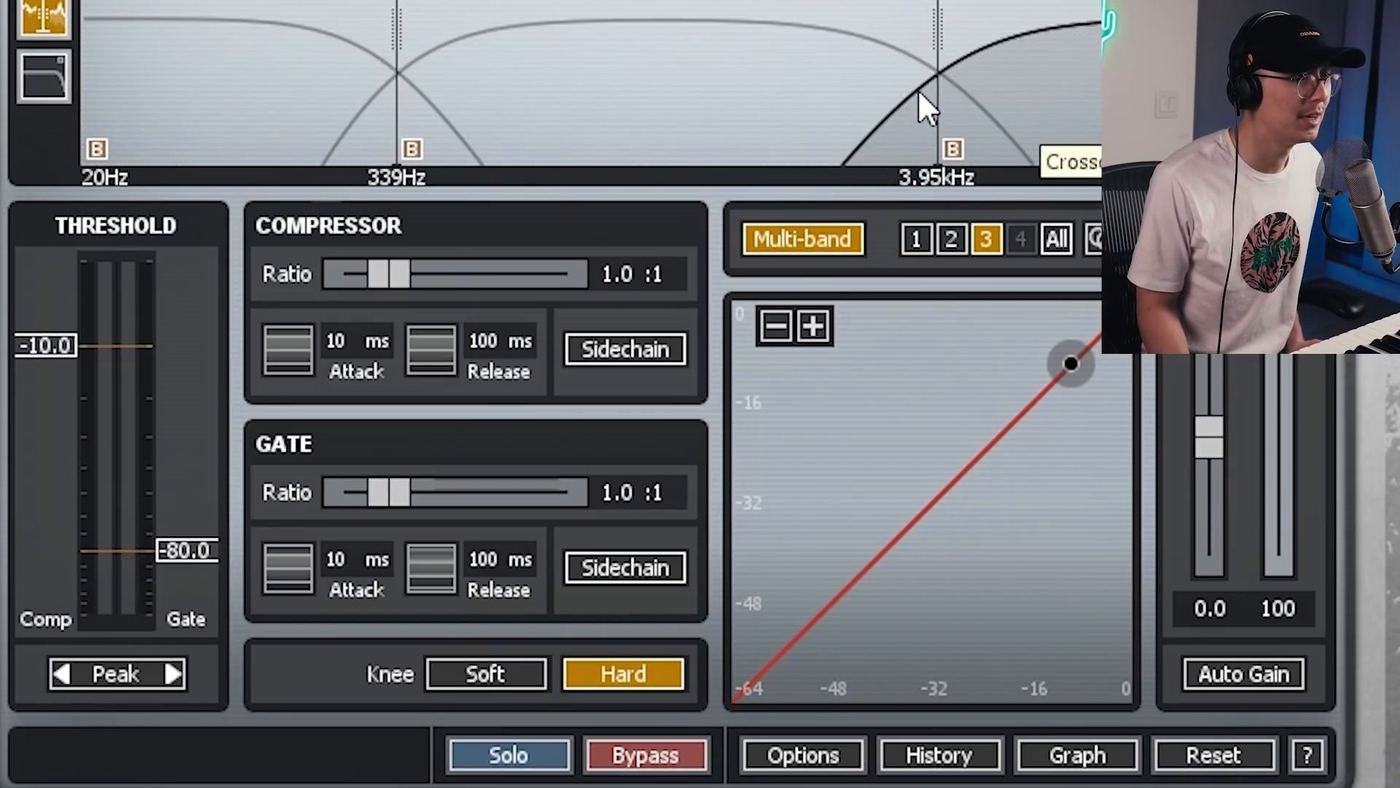
- Set band 3's gate to a -8.4 dB threshold, a 17.9:1 ratio and a 1.0 ms release
key("space")
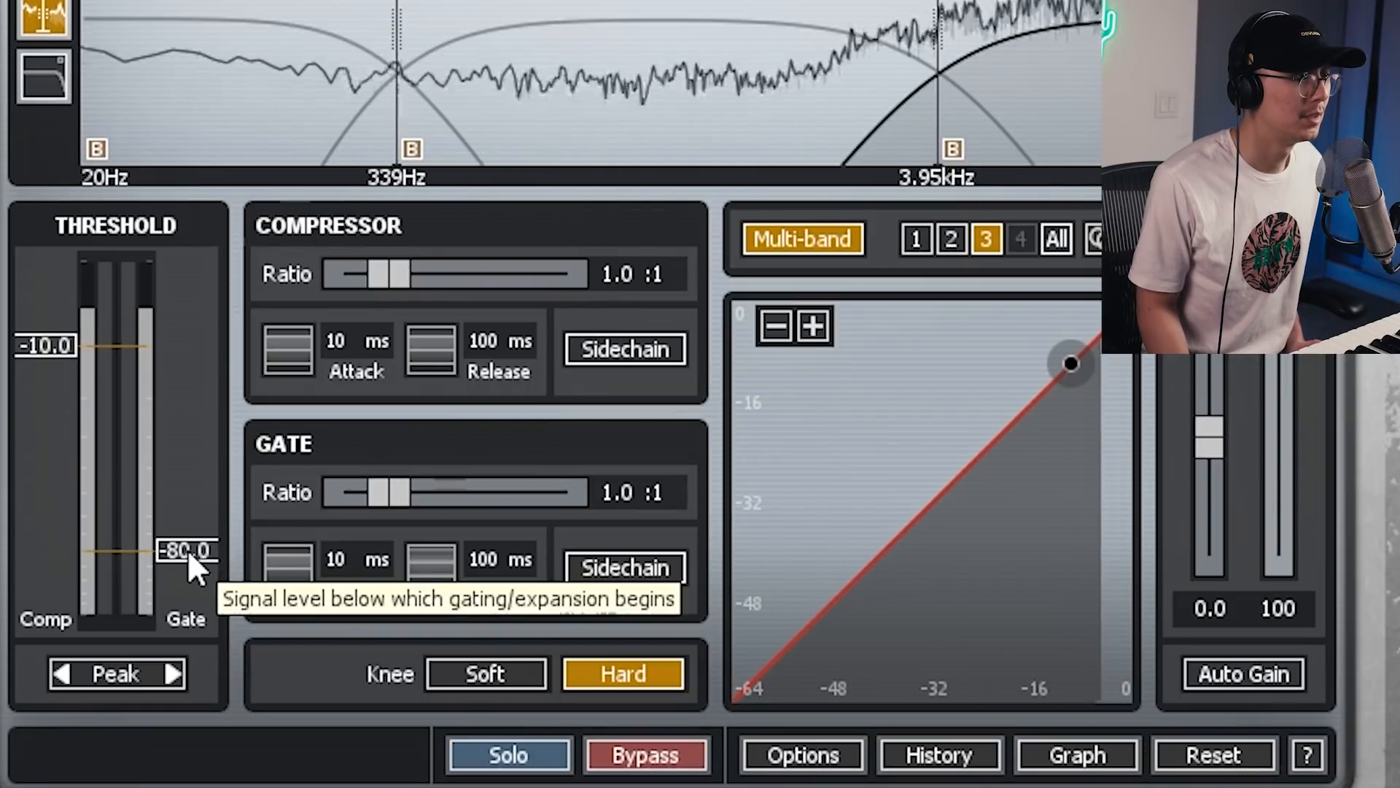
mouse_move(185, 549)
left_mouse_down()
mouse_move(173, 294)
mouse_move(172, 322)
left_mouse_up()
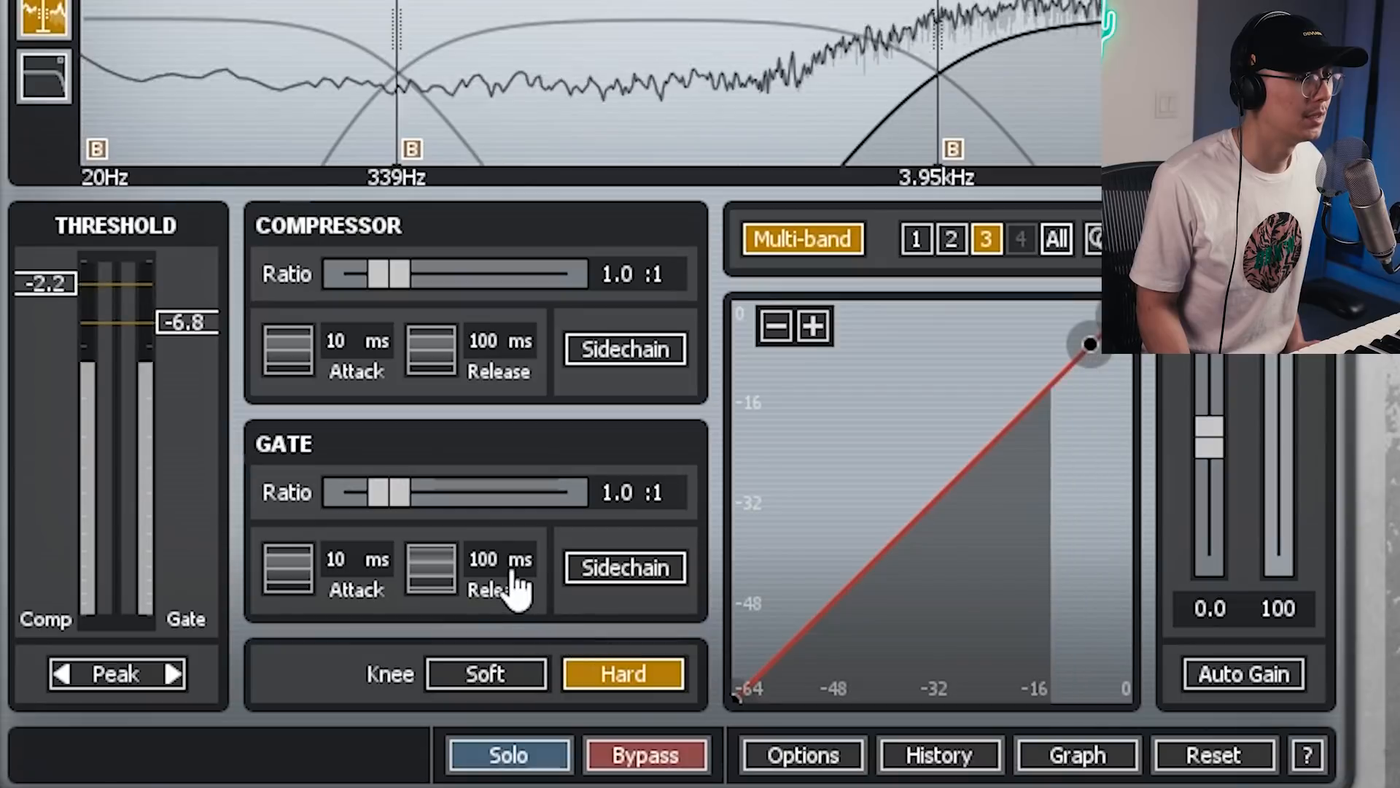
left_click_drag(492, 557, 494, 723)
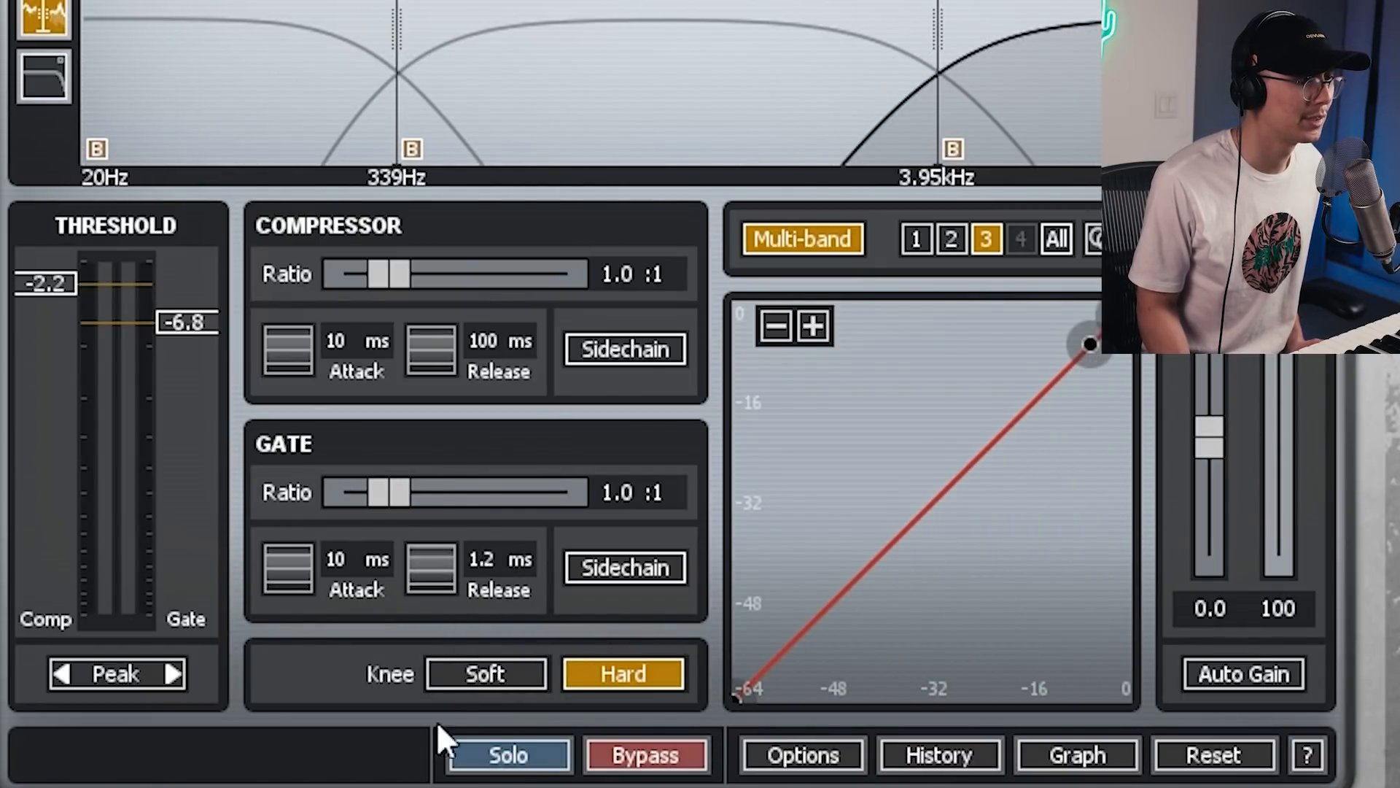
left_click_drag(485, 592, 486, 613)
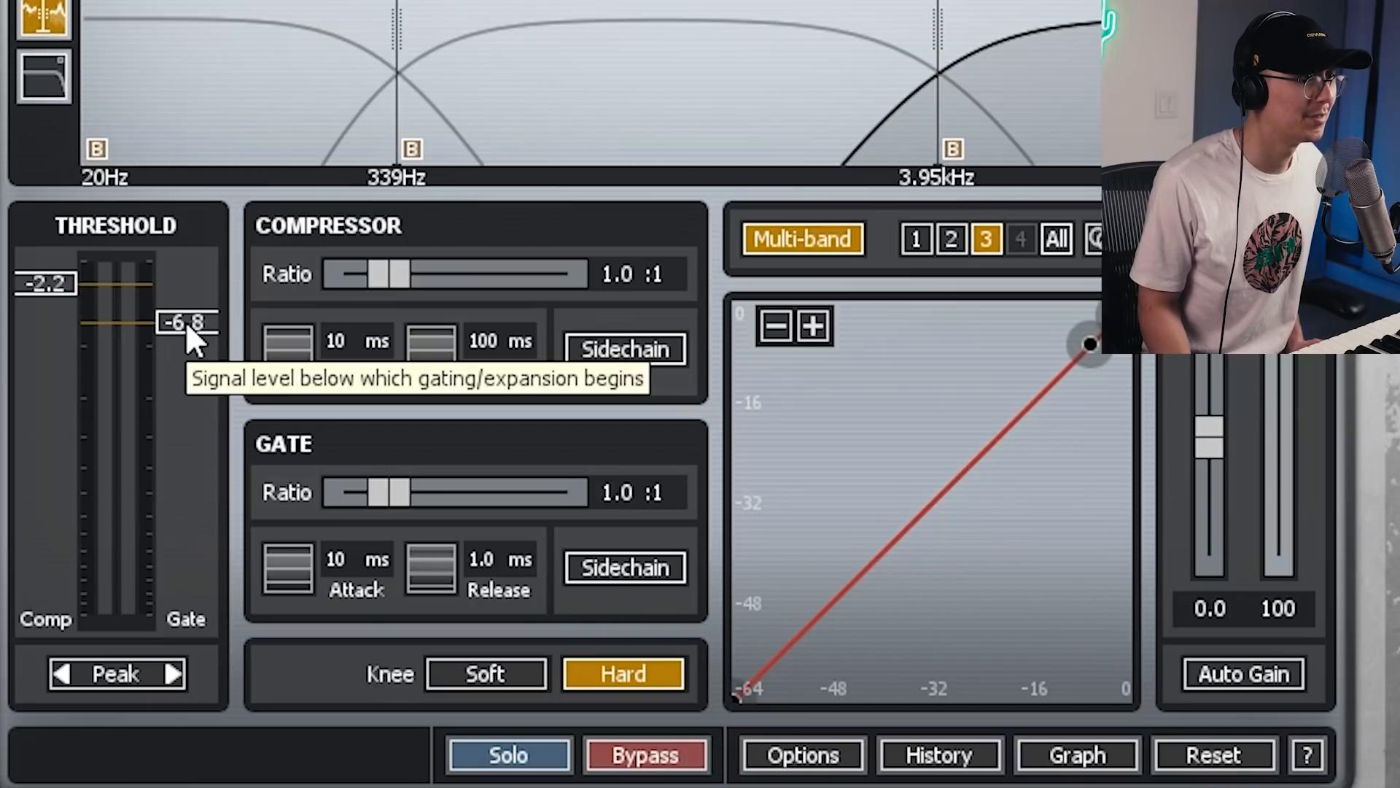
left_click_drag(187, 321, 188, 305)
left_click_drag(391, 491, 471, 500)
left_click_drag(597, 406, 723, 399)
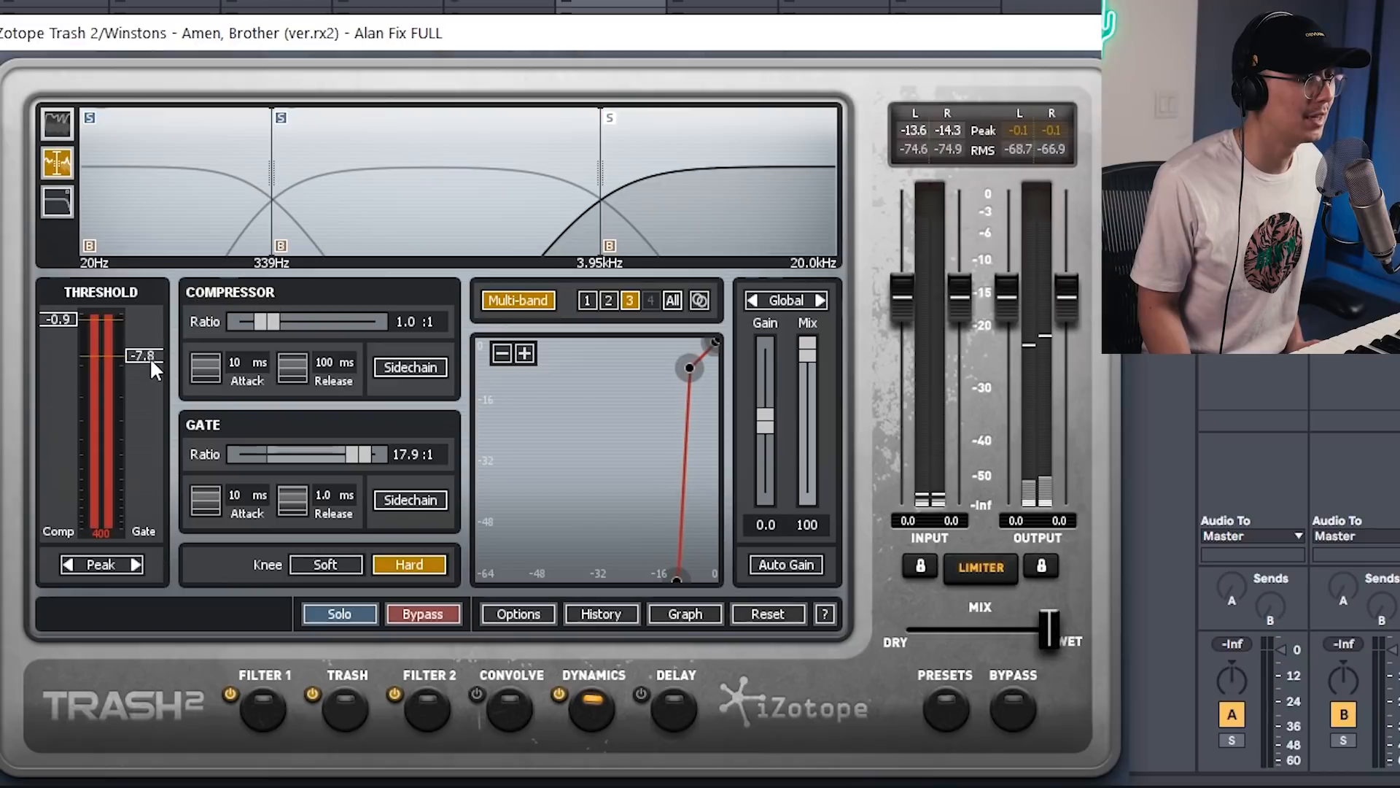
left_click_drag(150, 358, 151, 360)
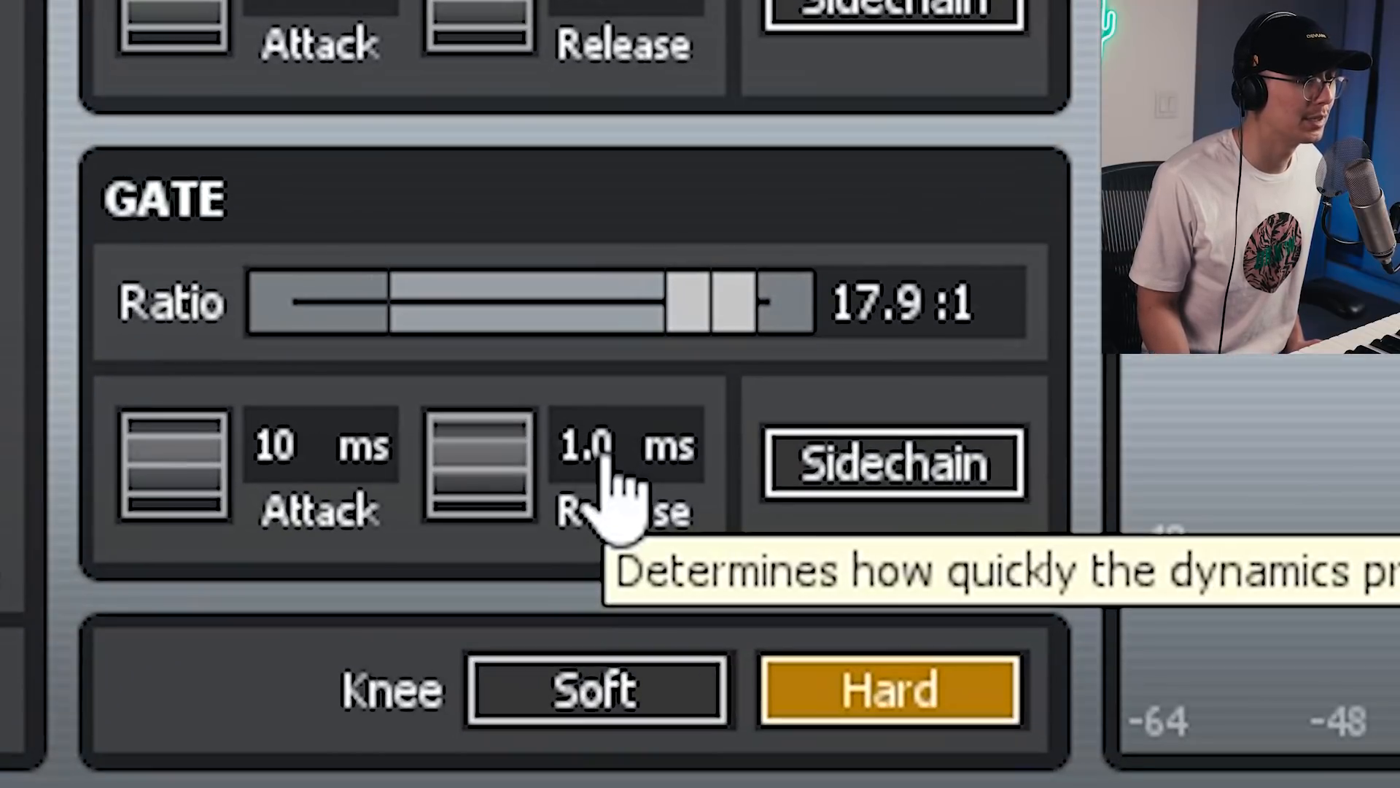
- Lengthen band 3's gate release to 151 ms
left_click_drag(328, 502, 325, 405)
left_click_drag(598, 128, 587, 0)
left_click_drag(629, 431, 628, 0)
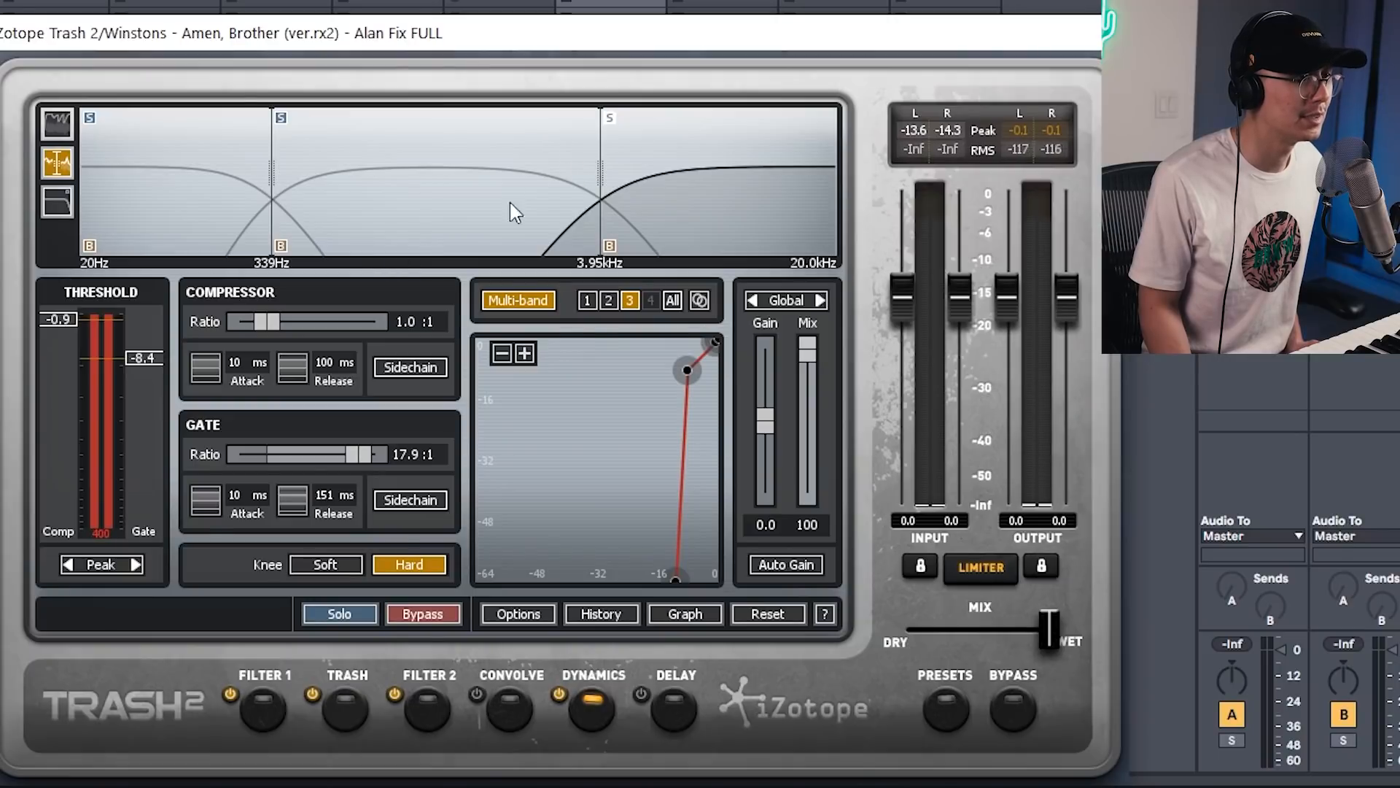
- Compare the soloed band 3 with its dynamics bypassed and active during playback, then turn its solo off
key("space")
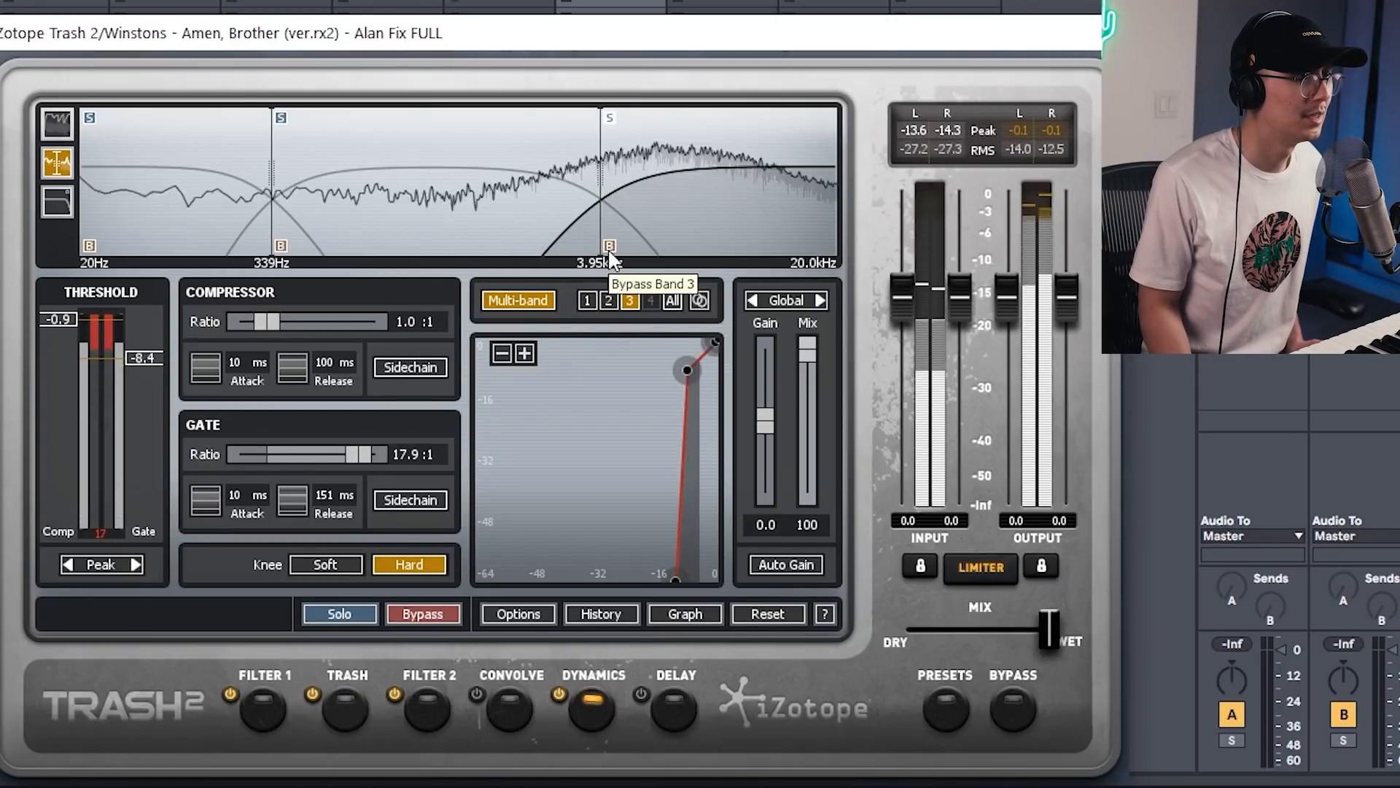
left_click(609, 246)
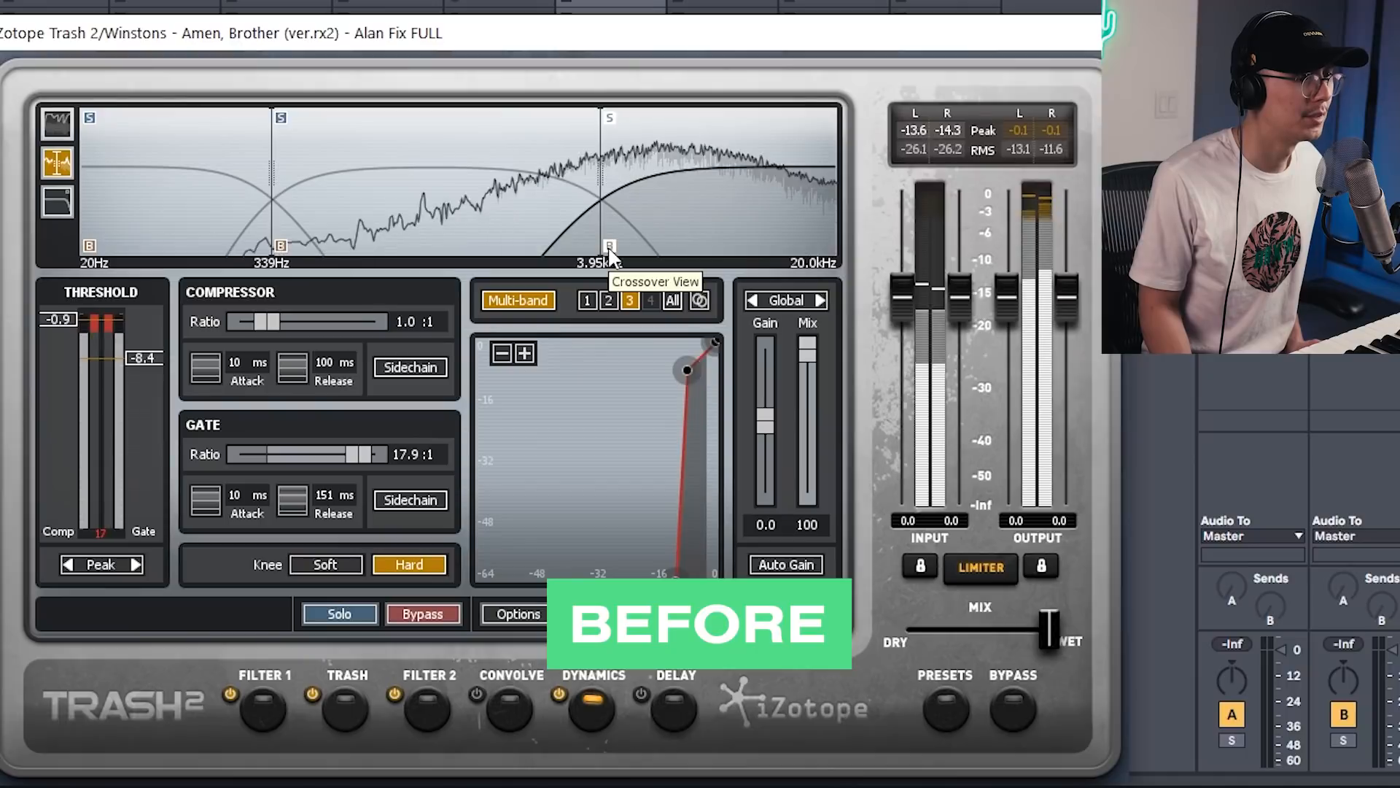
left_click(609, 246)
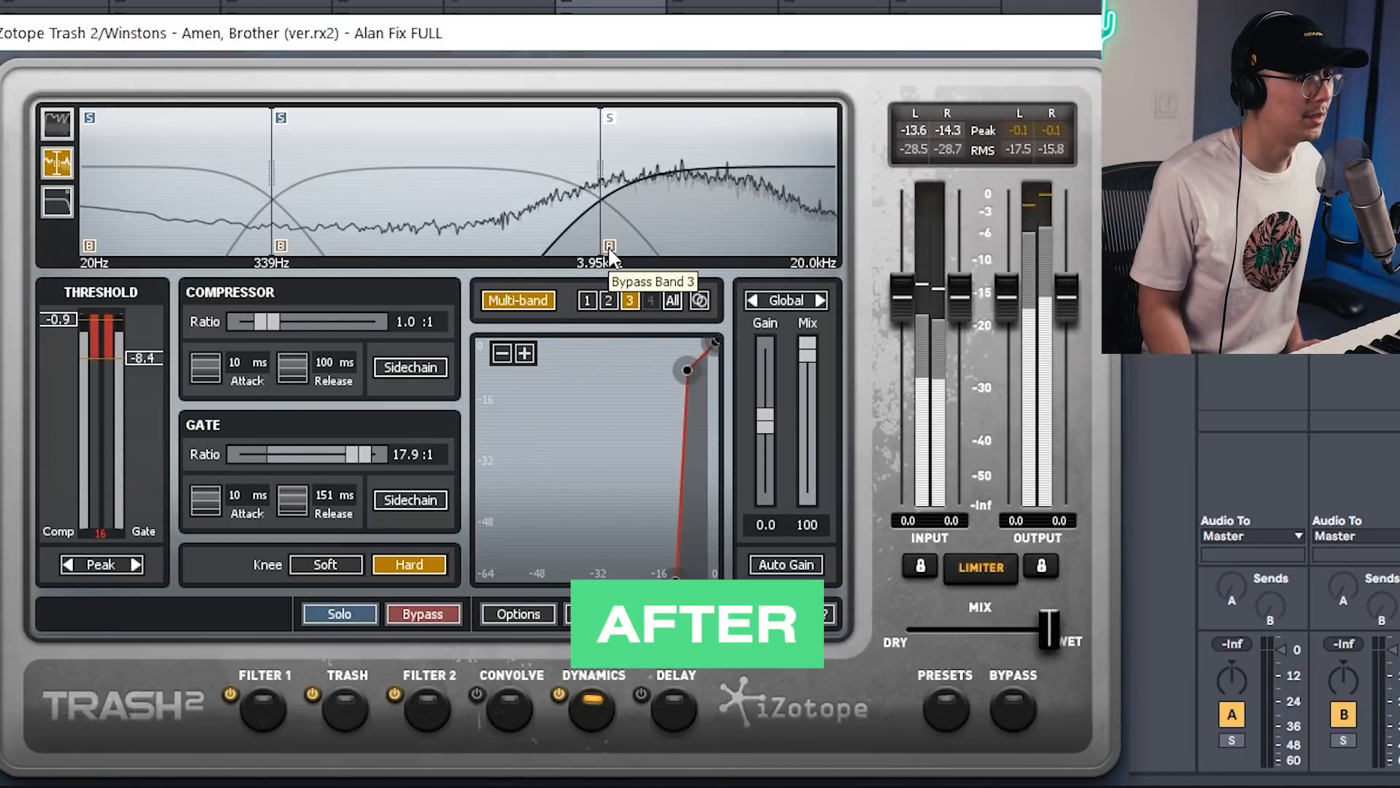
key("space")
left_click(610, 118)
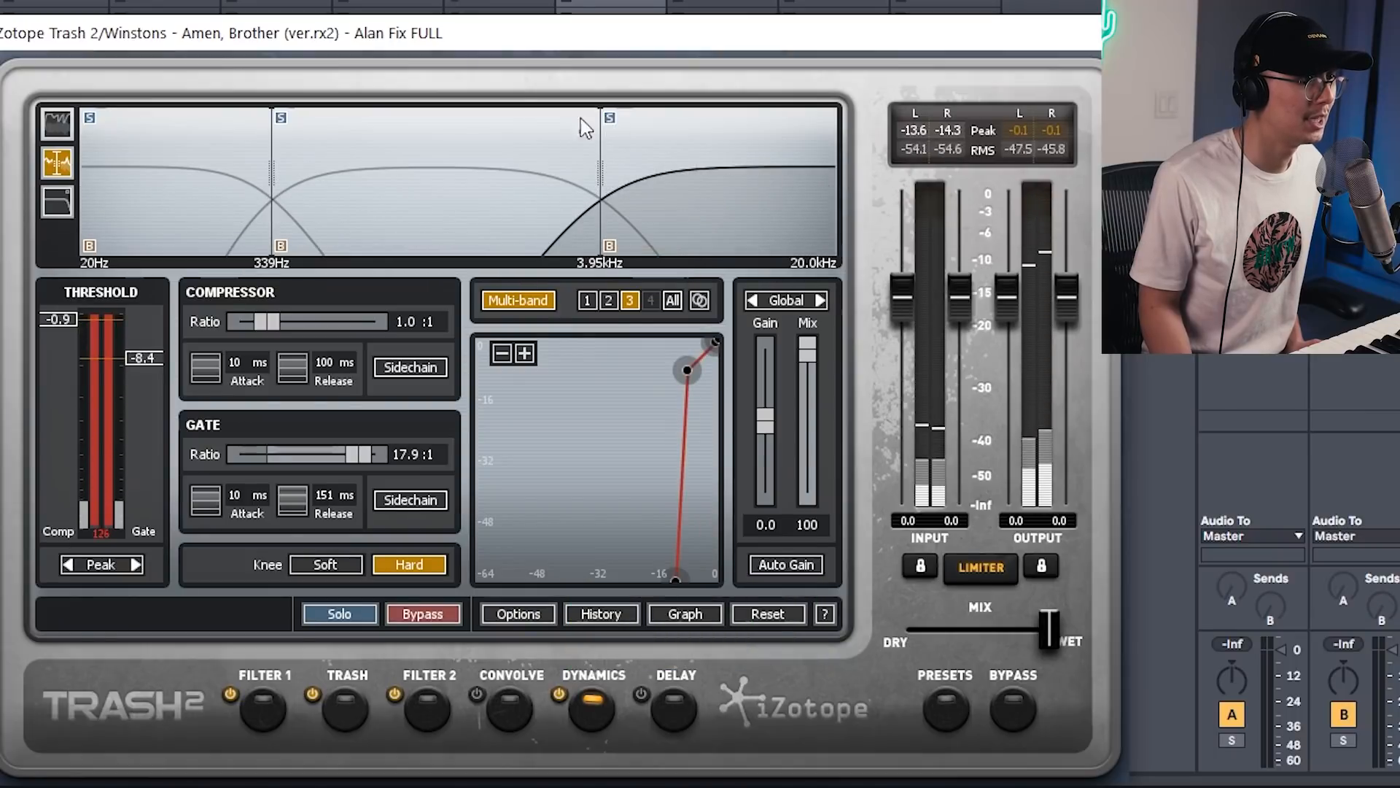
- Solo band 2, select it for editing, and raise its gate threshold to about -6.3 dB
left_click(281, 118)
key("space")
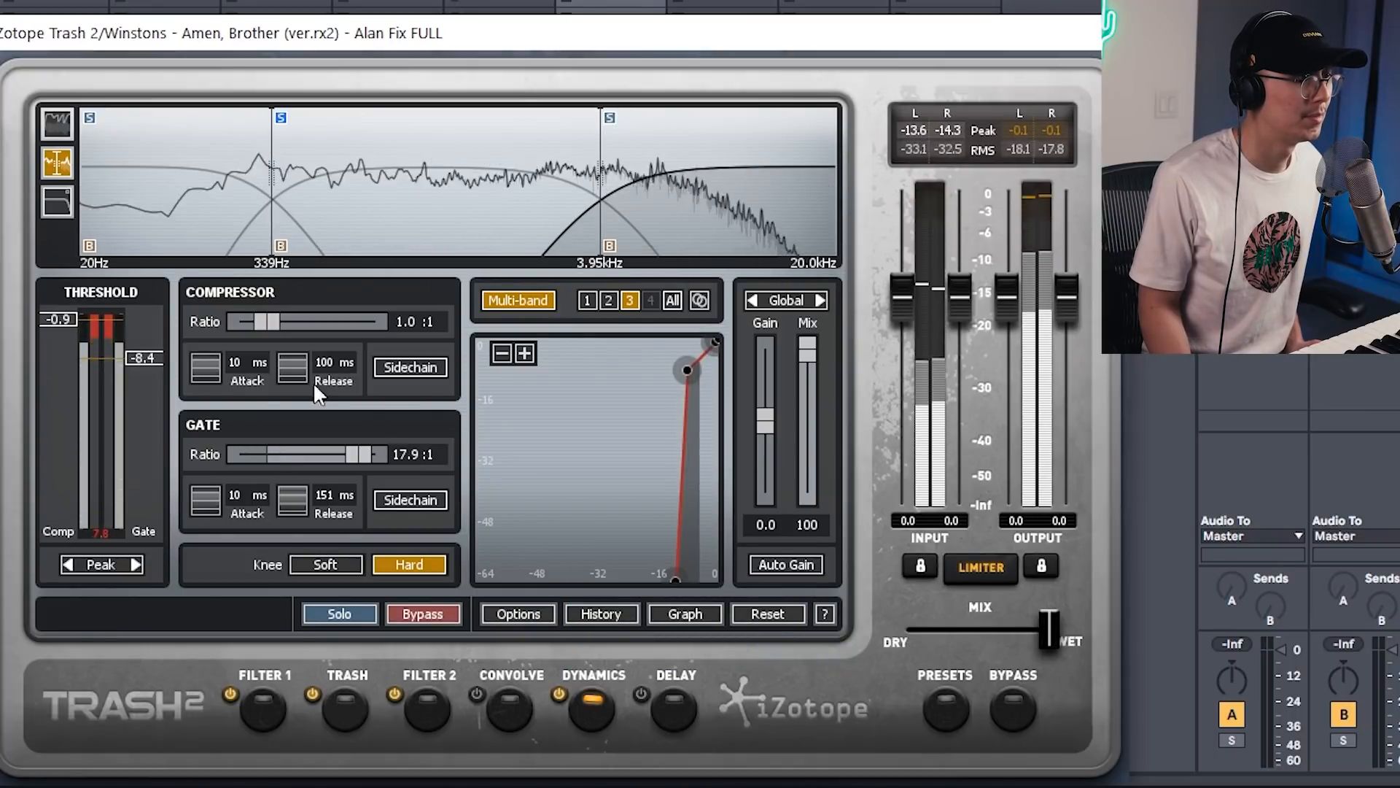
left_click(608, 301)
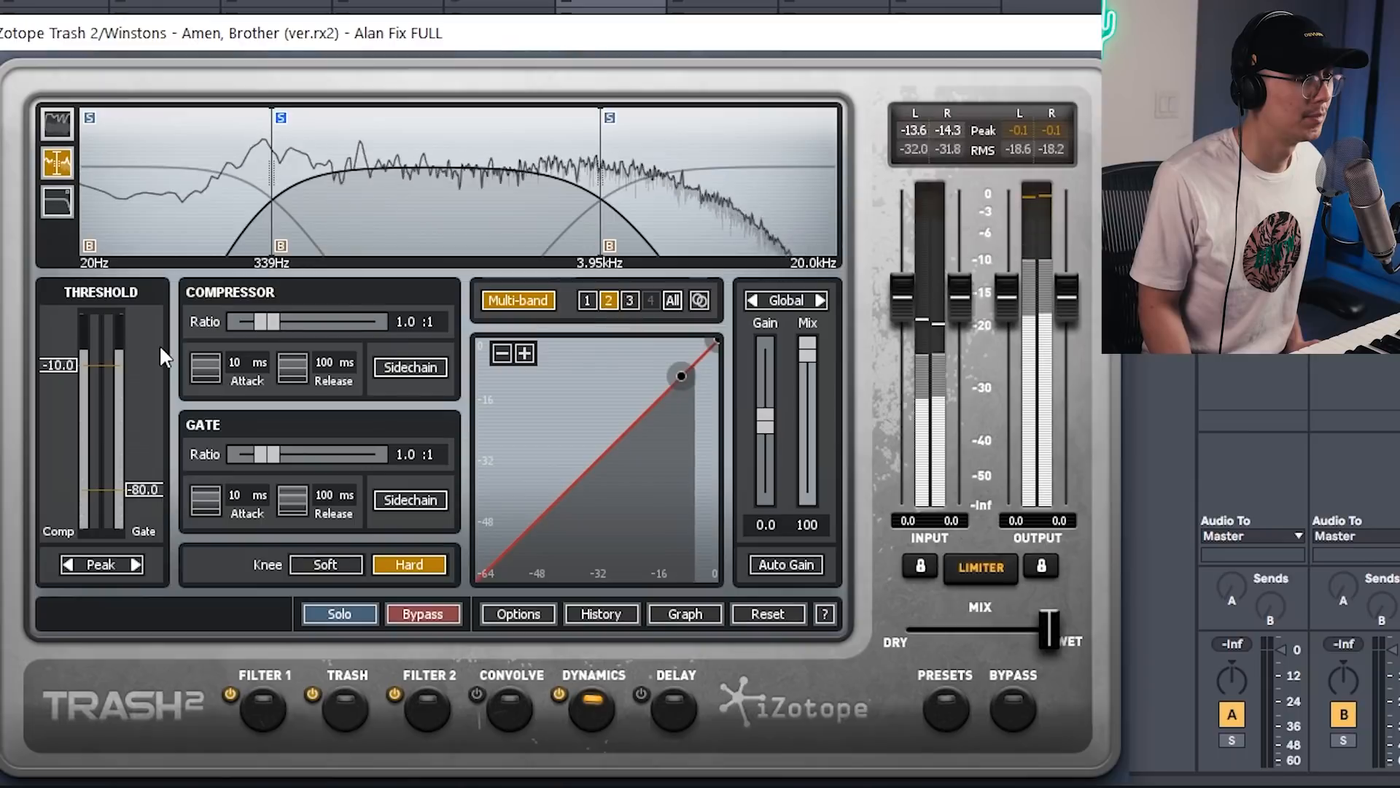
key("space")
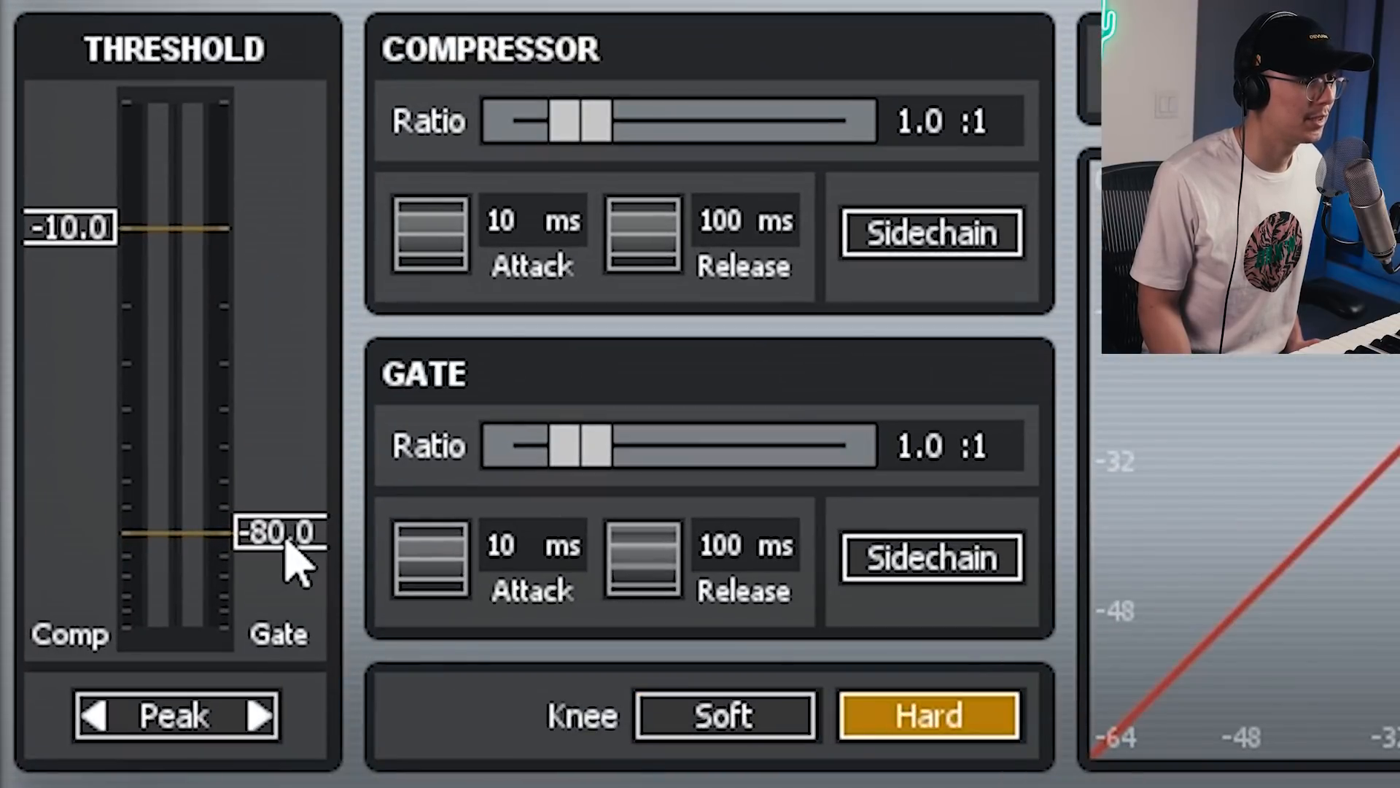
left_click_drag(150, 494, 145, 361)
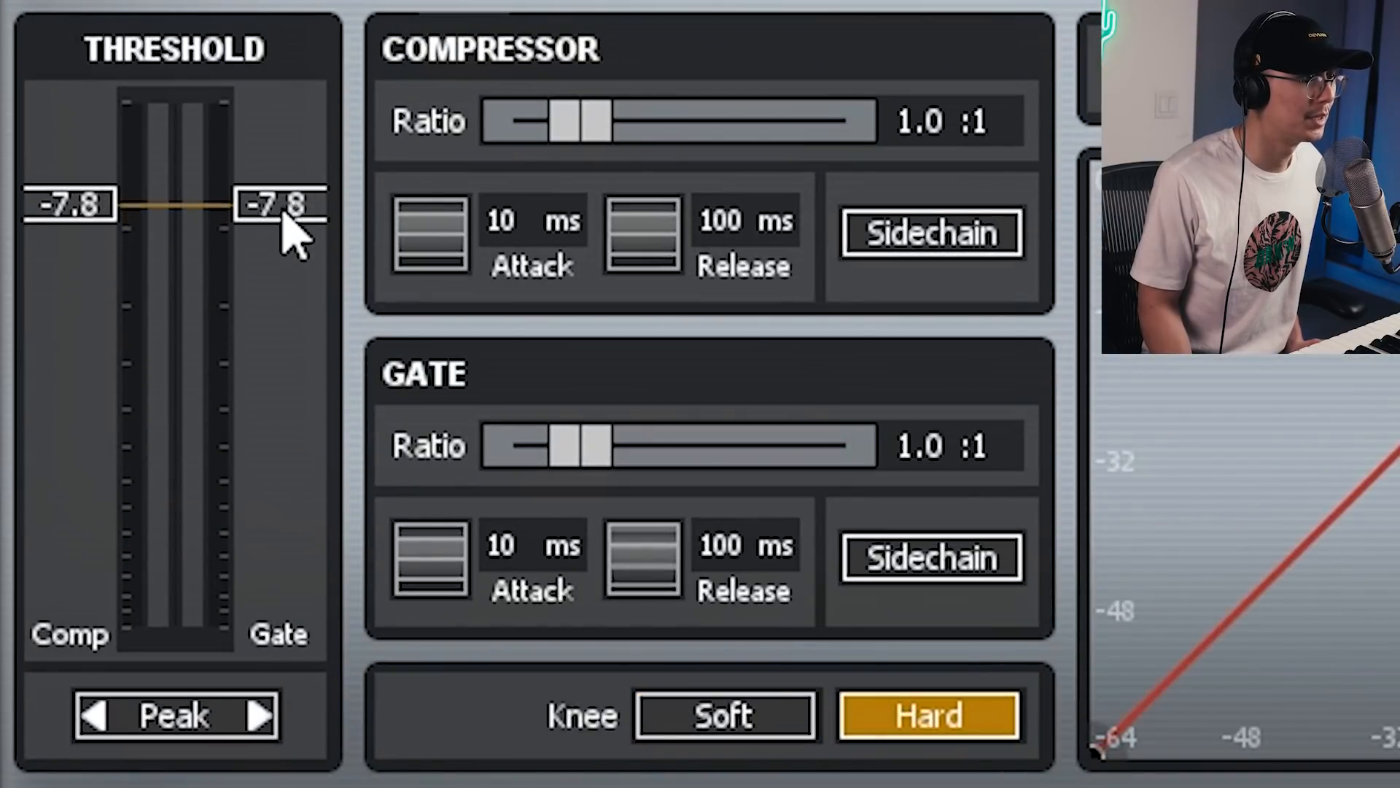
left_click_drag(284, 217, 281, 197)
- With the loop playing, set band 2's gate to a -9.5 dB threshold, a 4.6:1 ratio and a 148 ms release
key("space")
left_click_drag(576, 457, 763, 469)
left_click_drag(738, 705, 738, 787)
left_click_drag(271, 191, 275, 228)
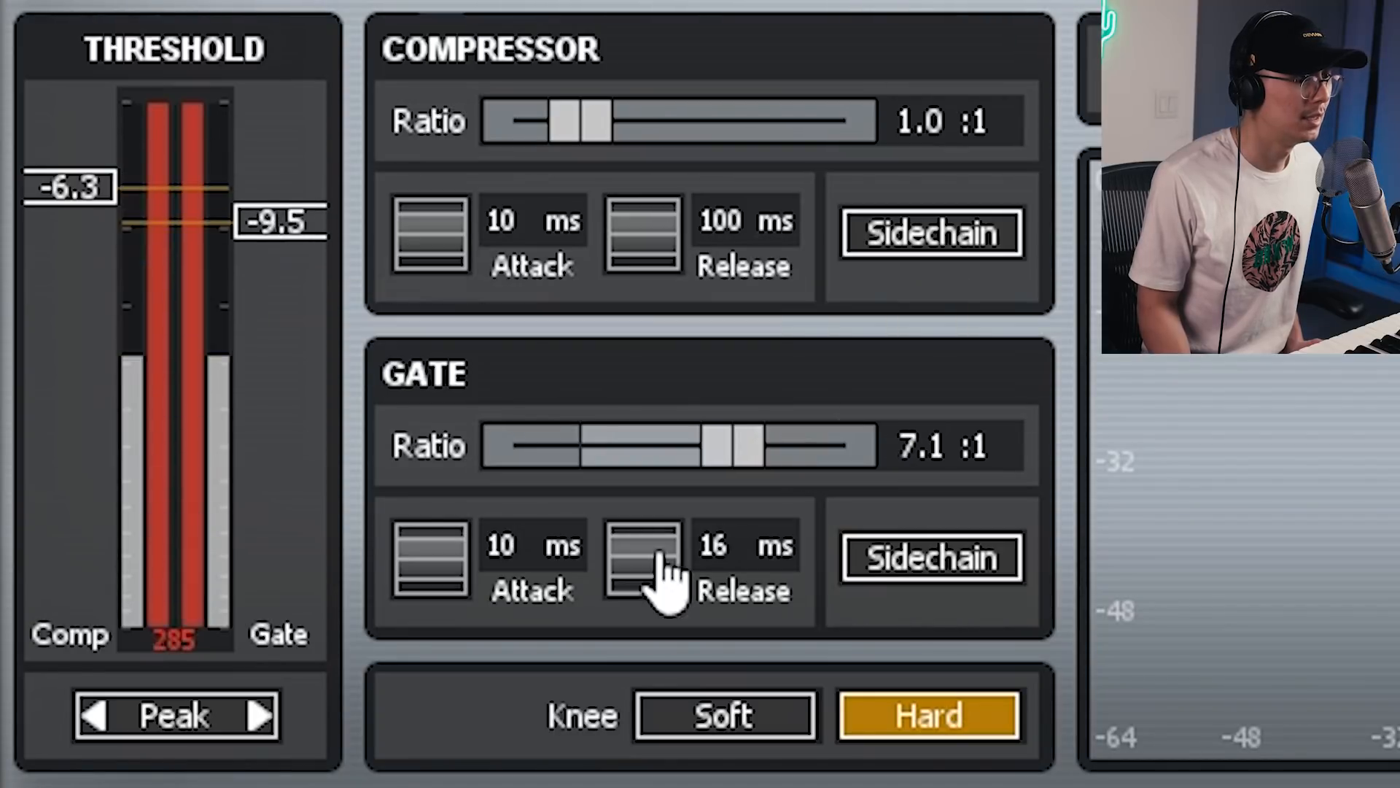
left_click_drag(663, 573, 627, 0)
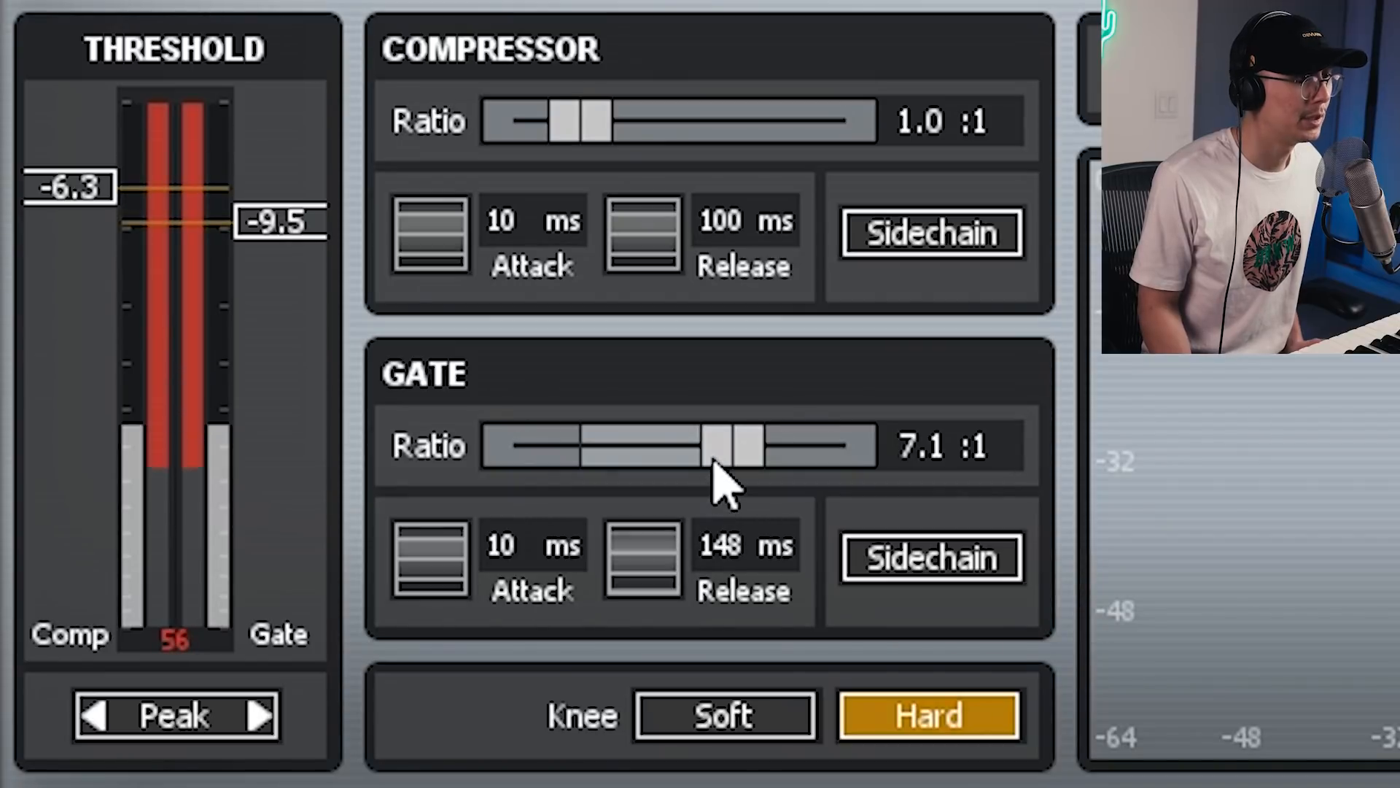
mouse_move(733, 450)
left_mouse_down()
mouse_move(648, 447)
mouse_move(715, 450)
left_mouse_up()
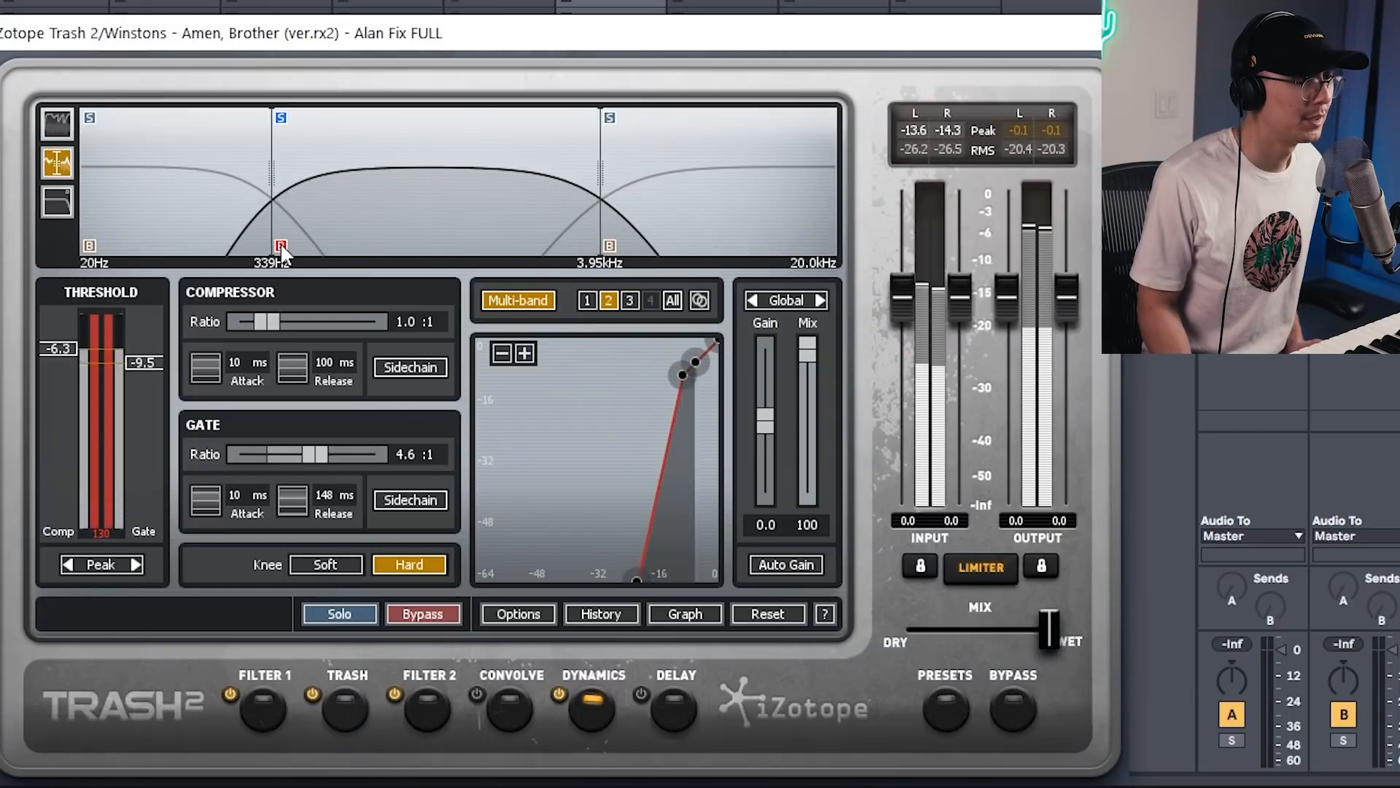
- Compare band 2 with its dynamics bypassed and active during playback
key("space")
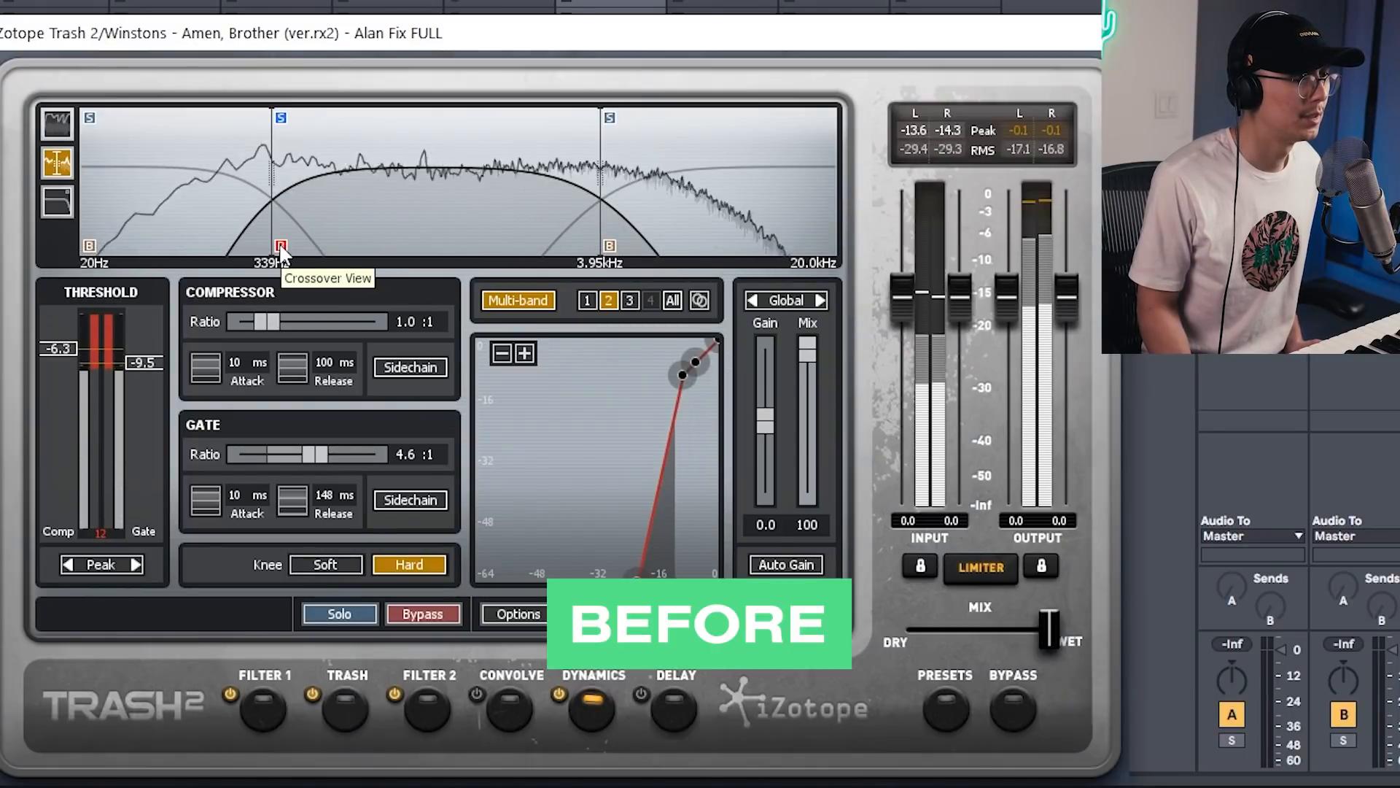
left_click(281, 248)
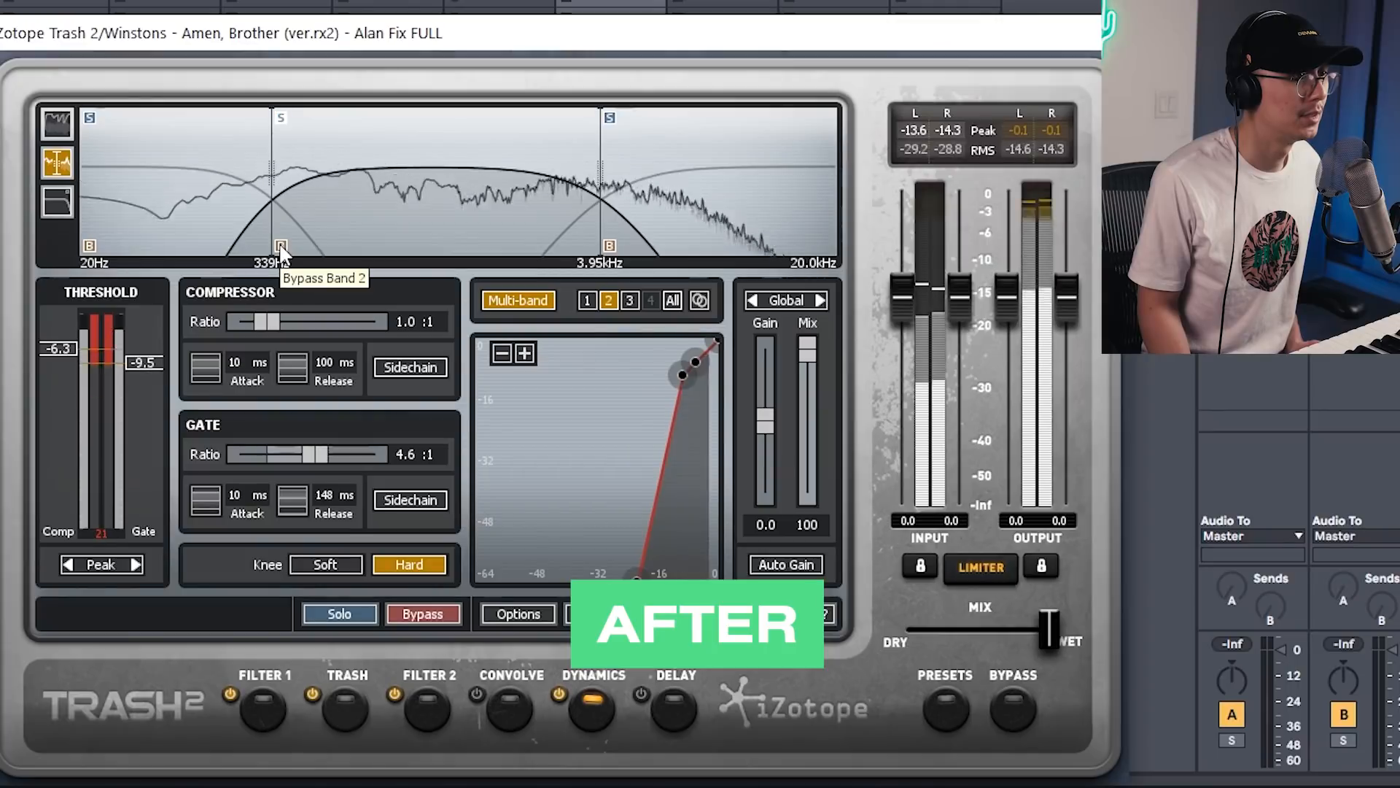
key("space")
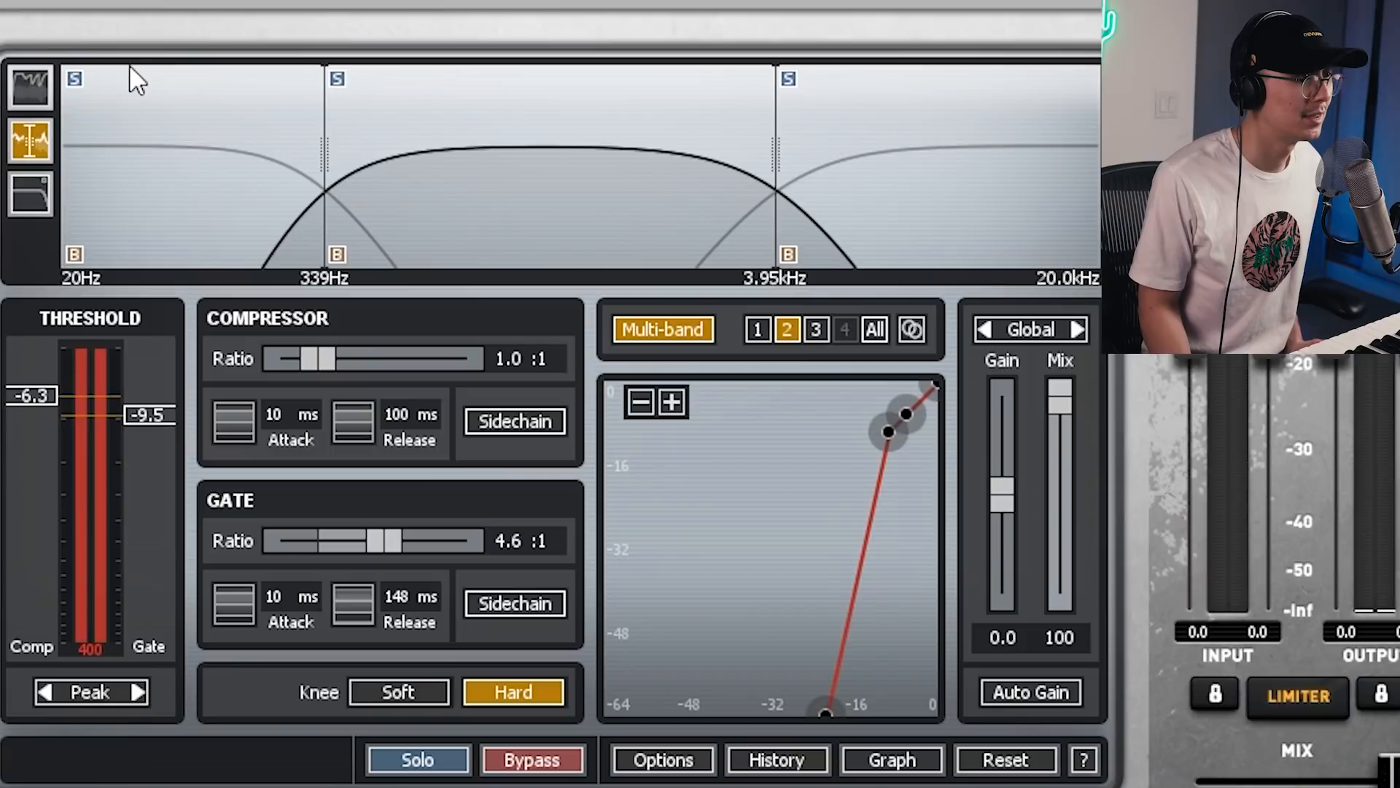
- Solo band 1 and, with the loop playing, set its gate to a -14.1 dB threshold, 9.2:1 ratio and 215 ms release
left_click(73, 77)
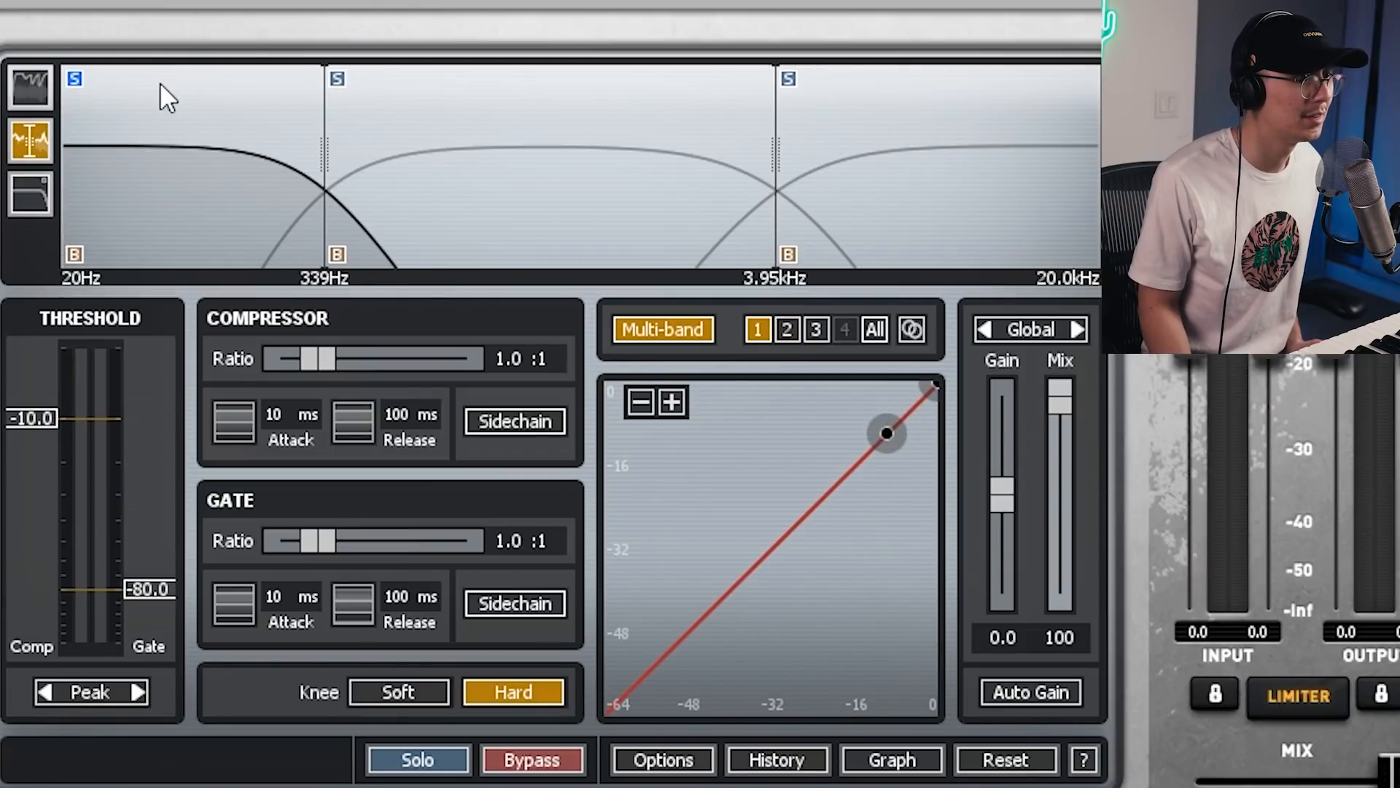
key("space")
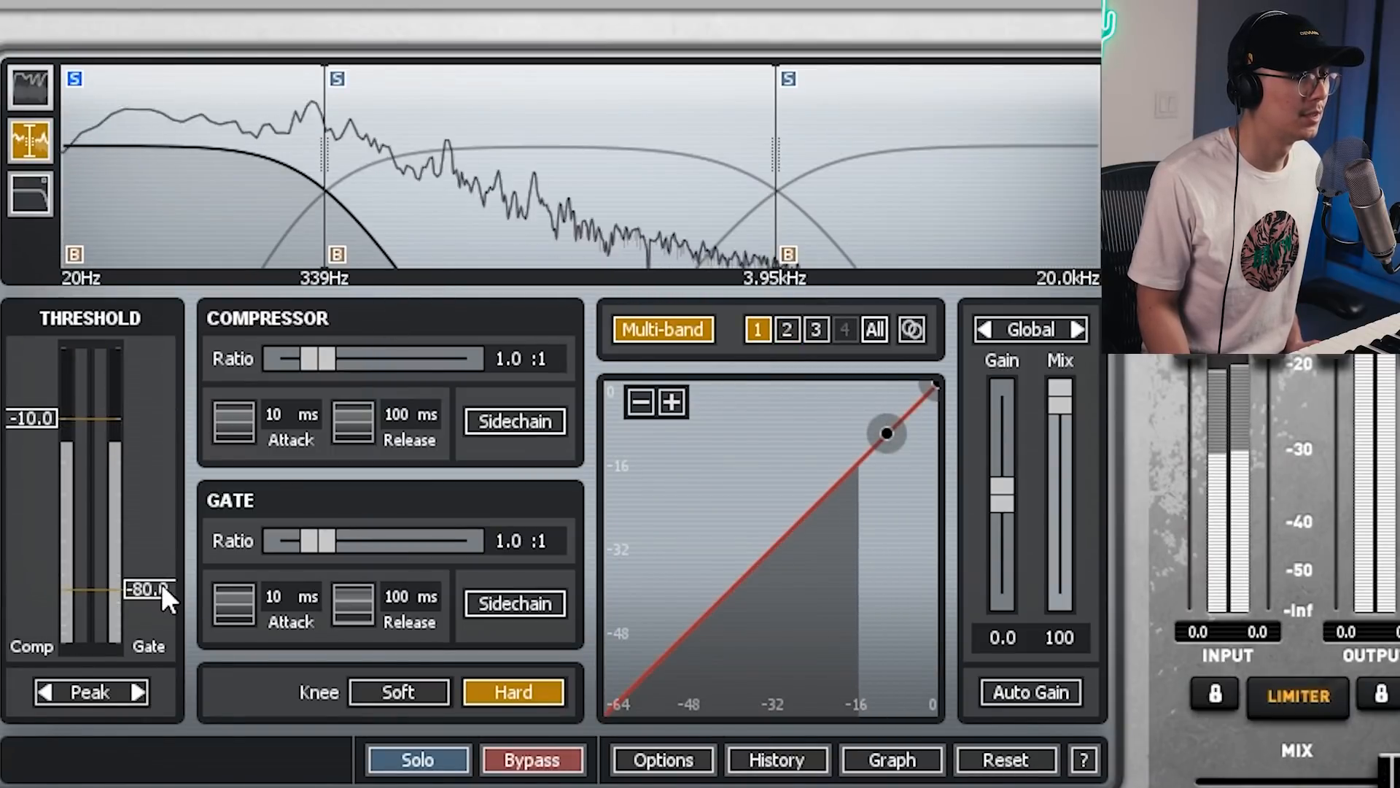
left_click_drag(312, 537, 430, 538)
left_click_drag(391, 583, 359, 615)
left_click_drag(159, 559, 155, 422)
left_click_drag(419, 532, 393, 541)
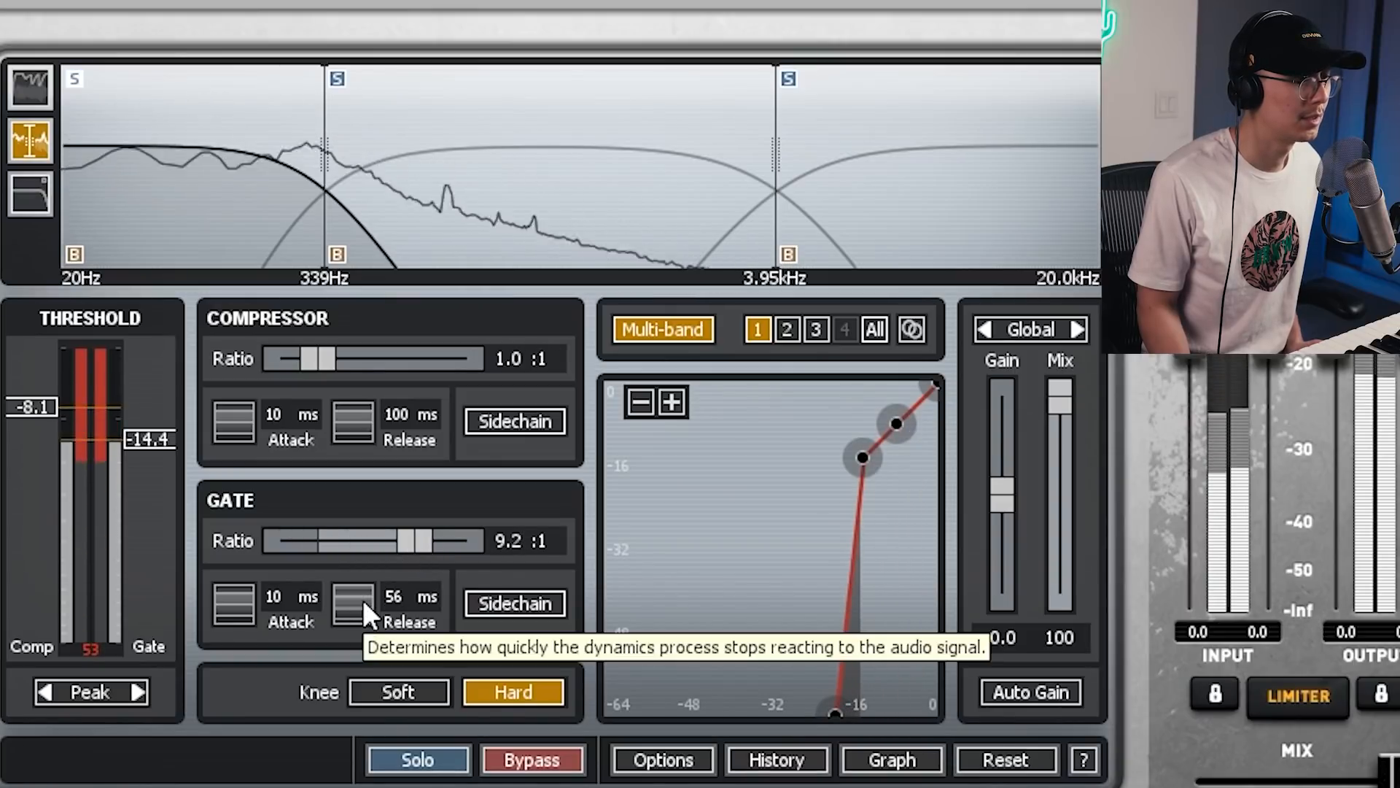
left_click_drag(366, 614, 347, 365)
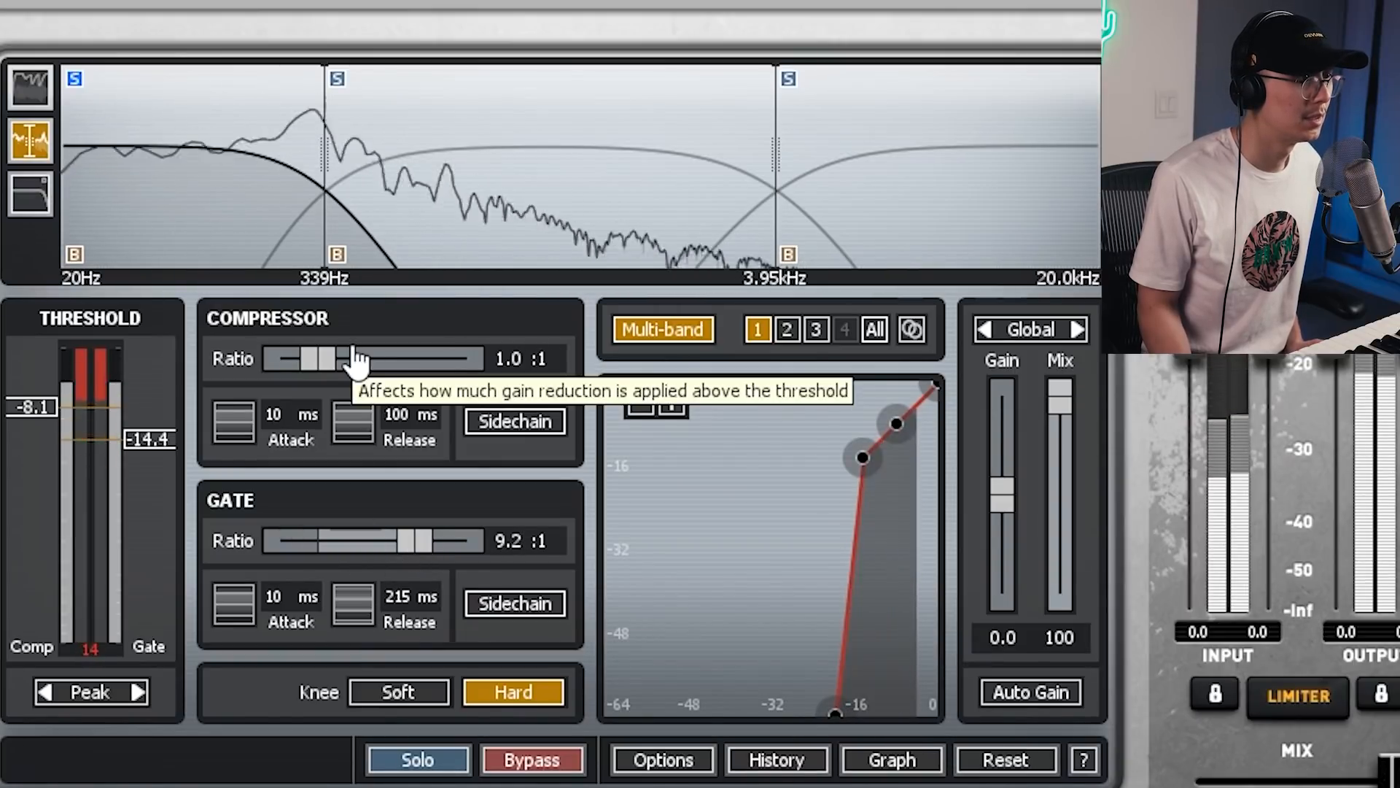
left_click_drag(169, 447, 170, 444)
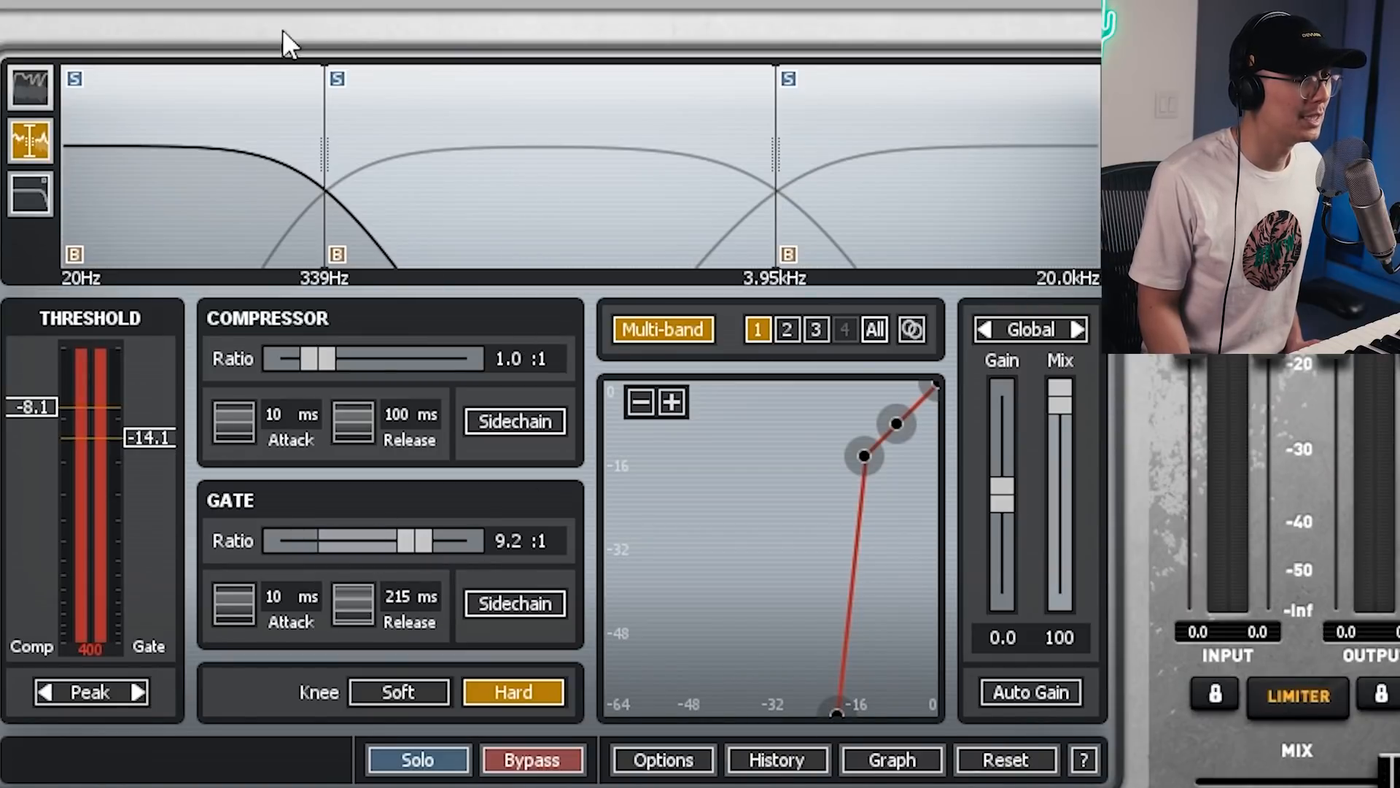
- Set band 1's gate to a -9.8 dB threshold, a 1.9:1 ratio and a 186 ms release while the loop plays
left_click(871, 147)
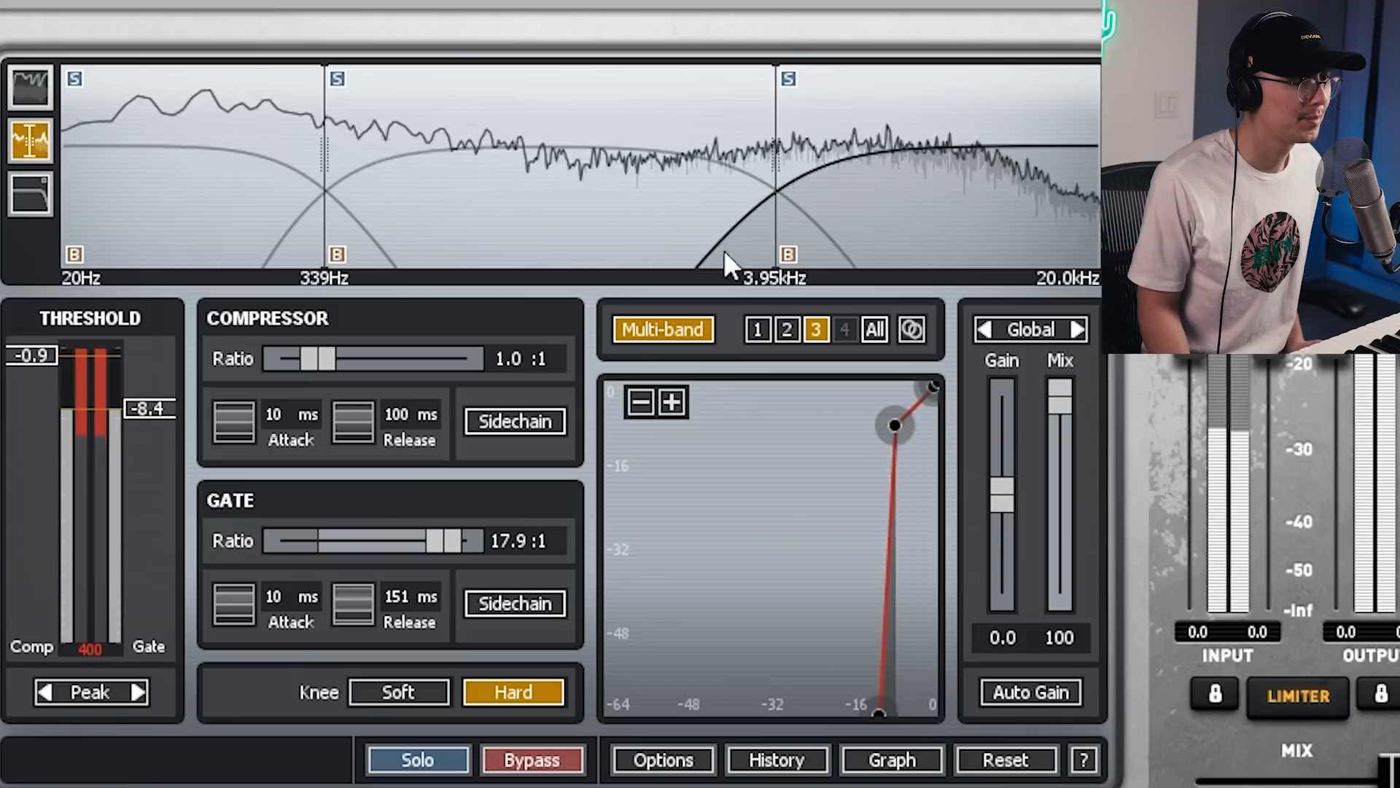
left_click(253, 112)
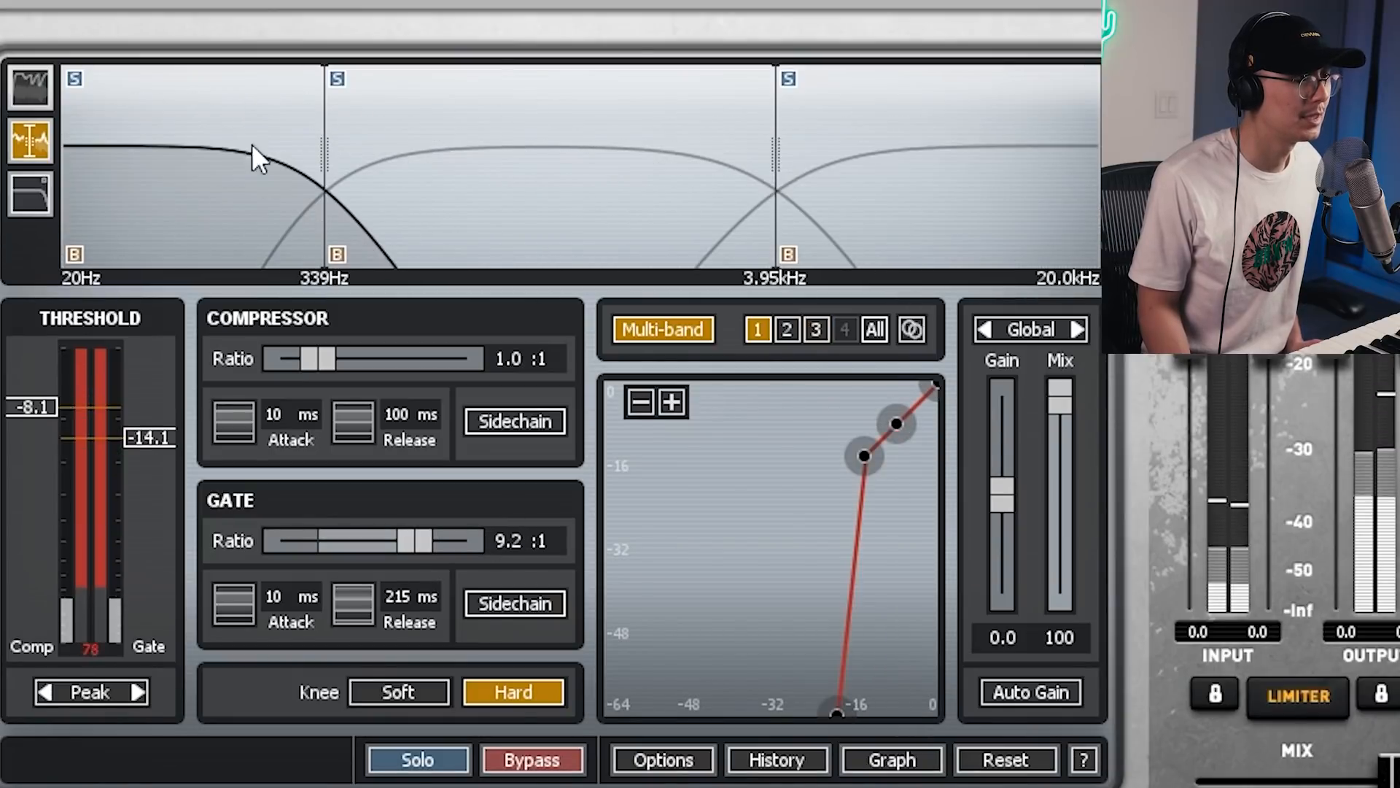
left_click_drag(146, 434, 147, 414)
left_click_drag(415, 540, 362, 533)
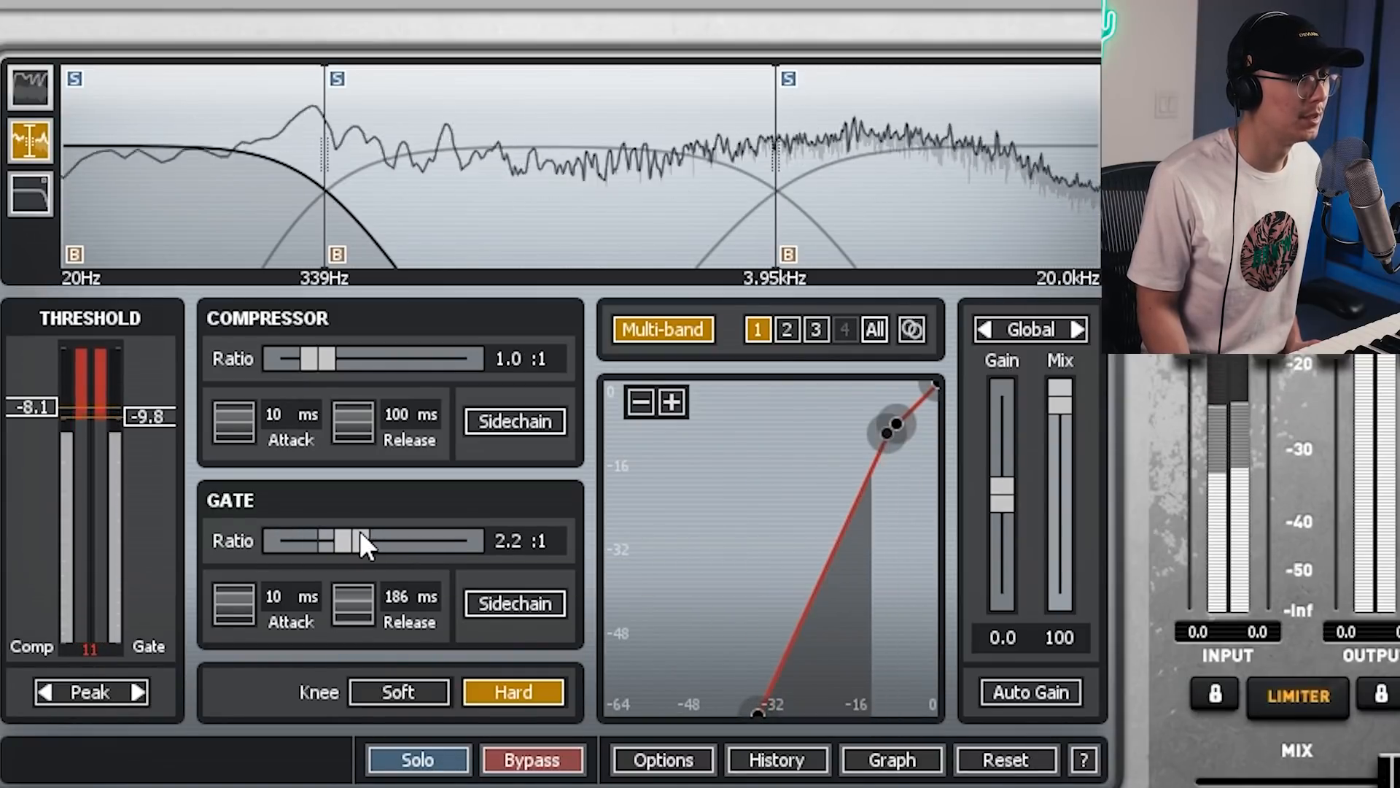
left_click_drag(360, 531, 354, 536)
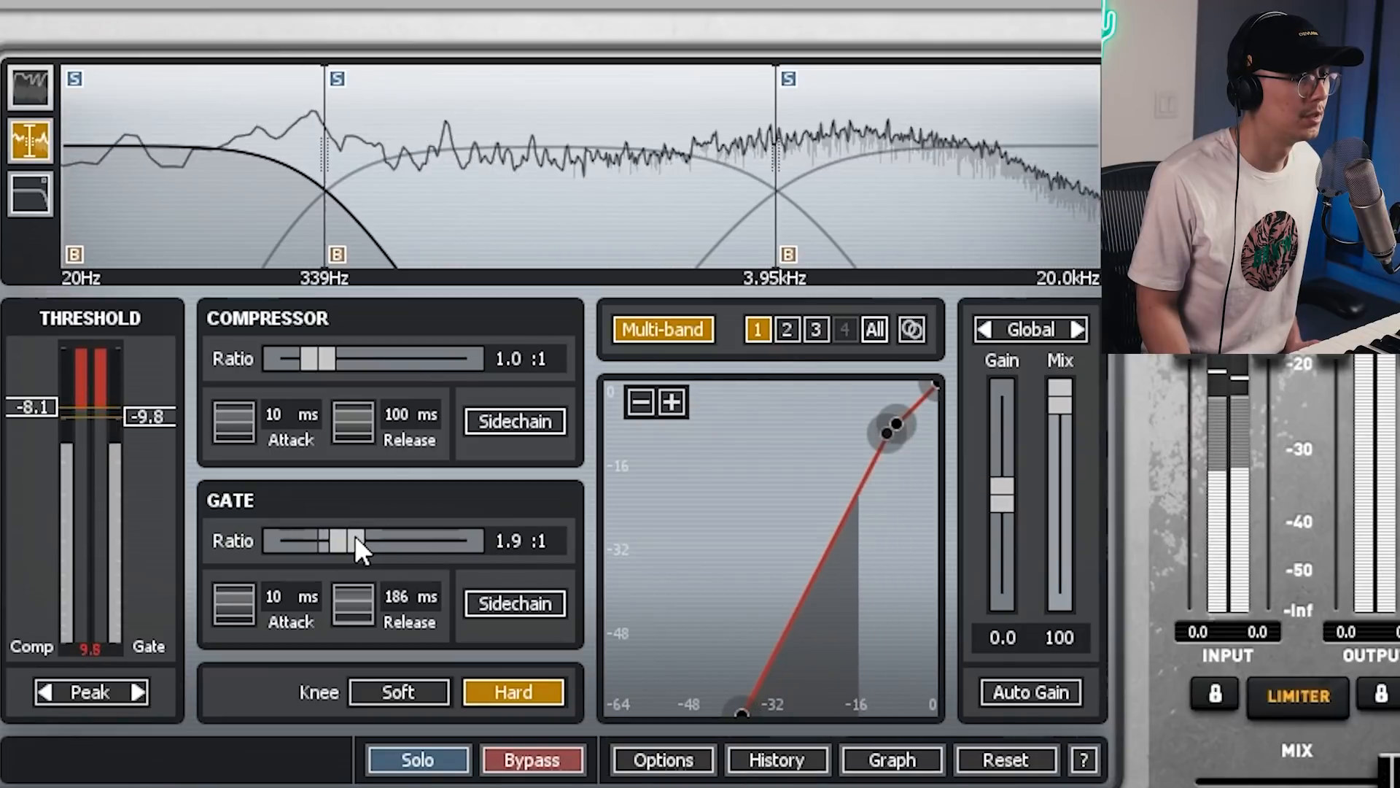
- Set band 3's gate ratio to 3.9:1 and audition the full loop with all three bands gated
left_click(816, 101)
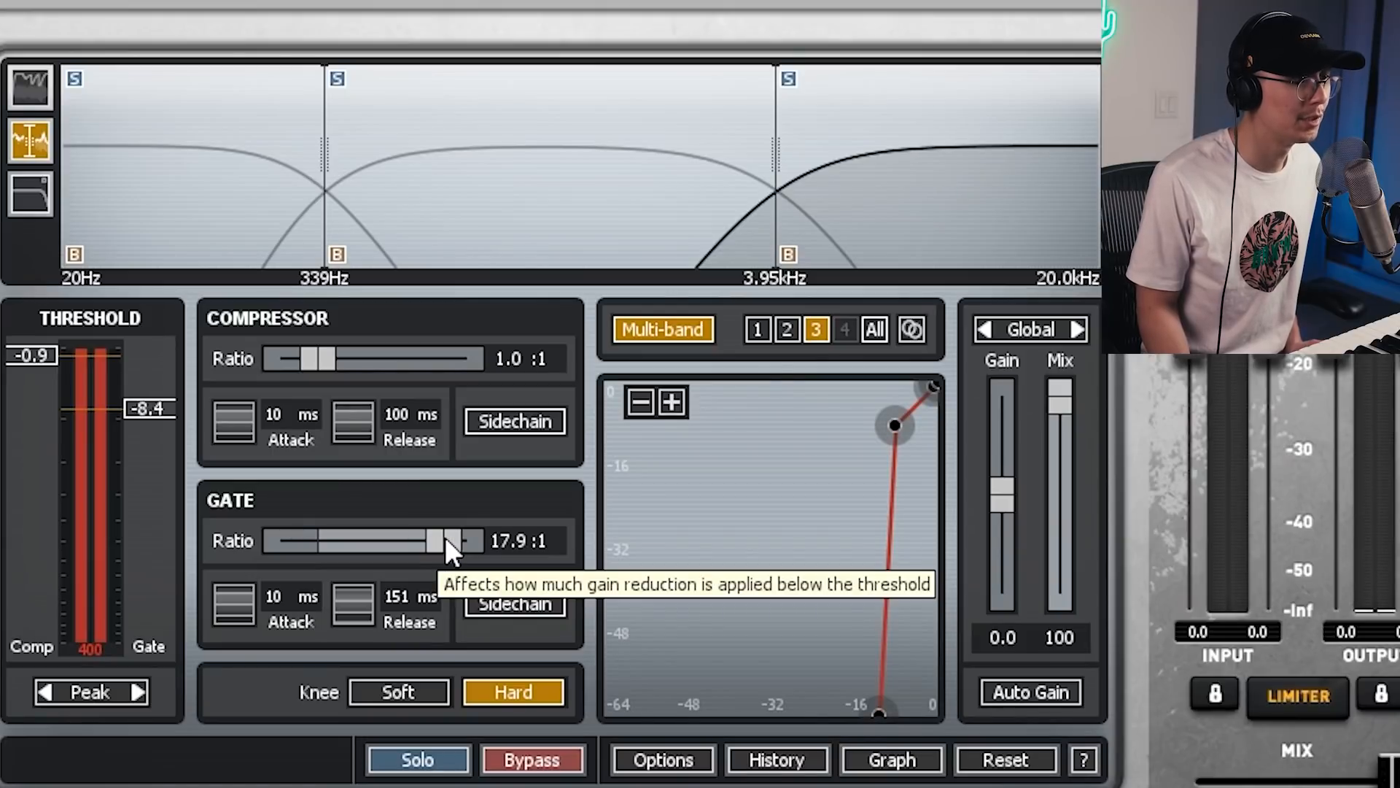
left_click_drag(445, 542, 371, 540)
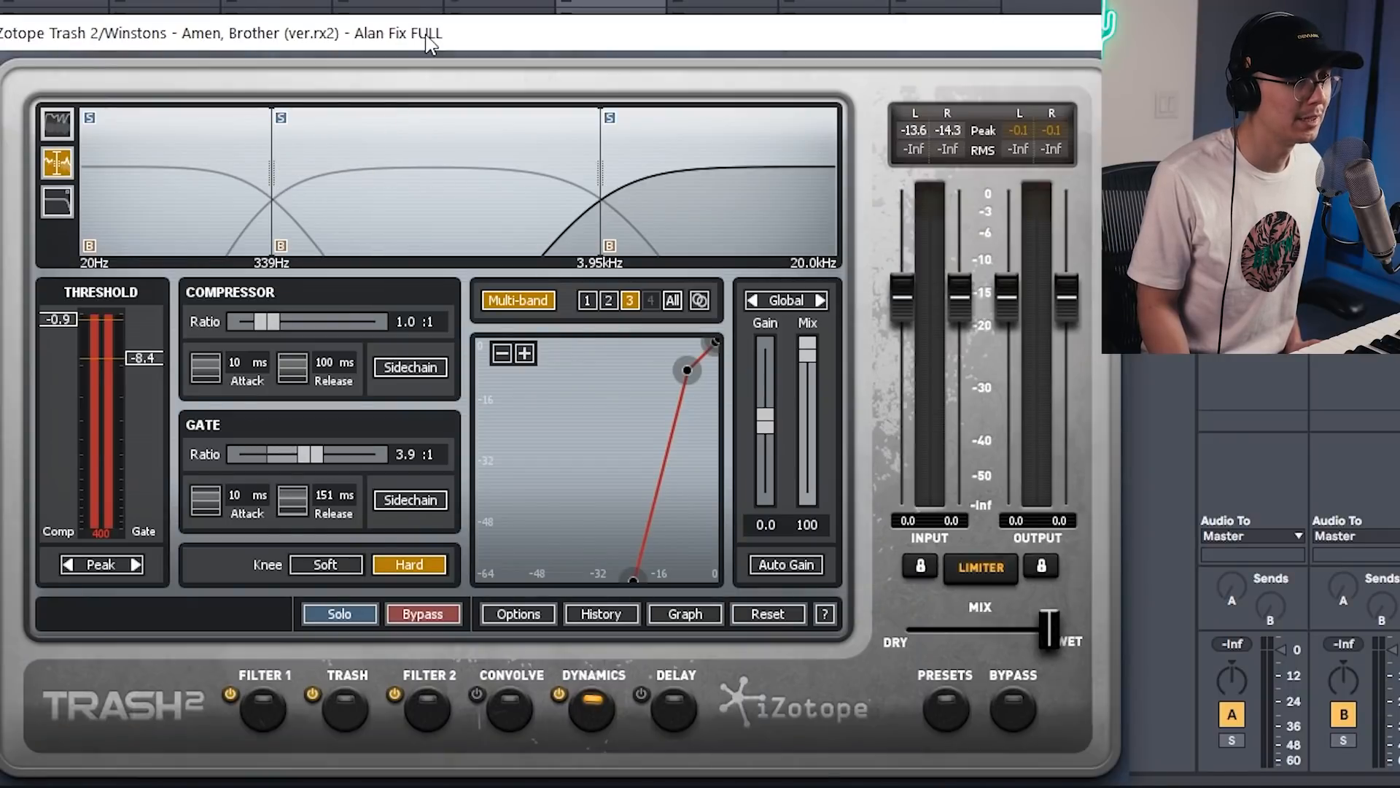
key("space")
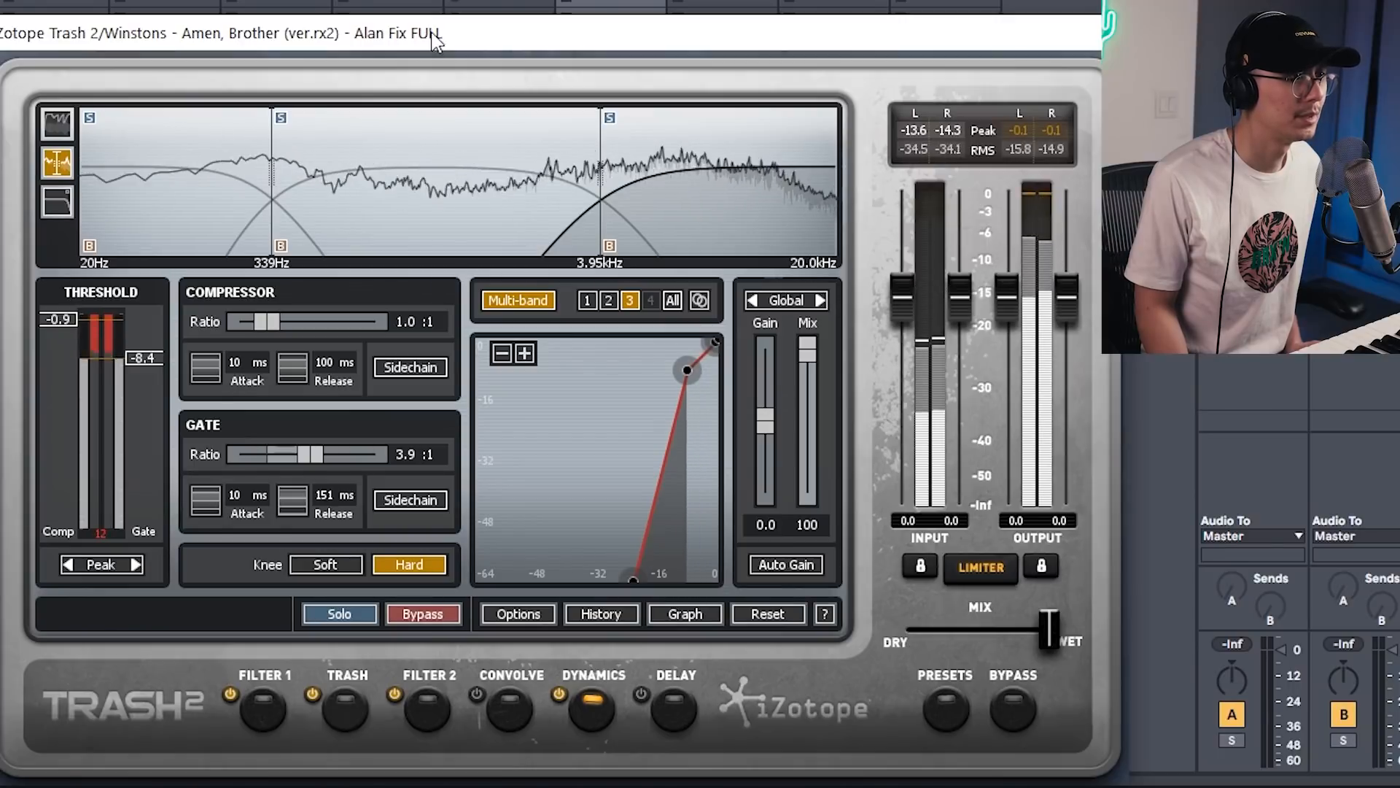
key("space")
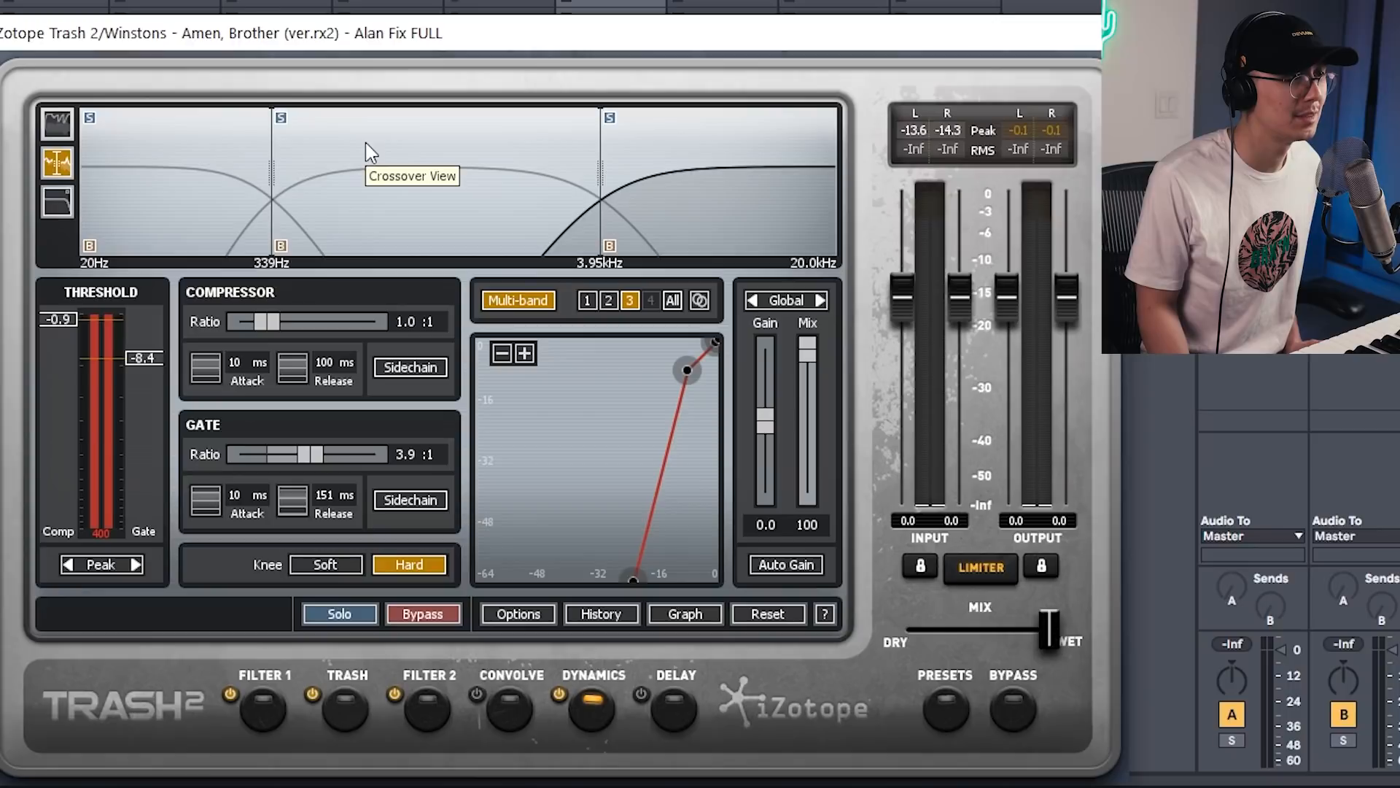
key("space")
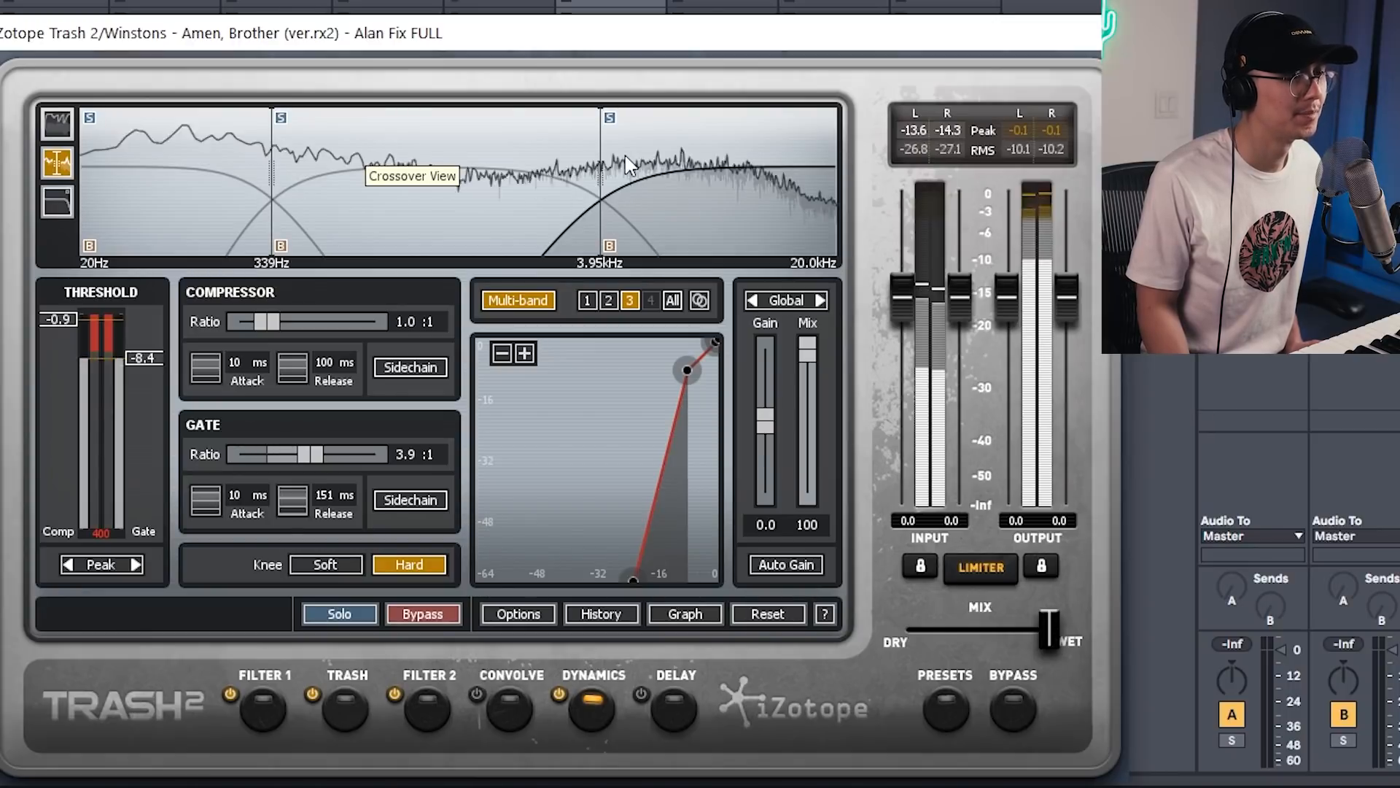
key("space")
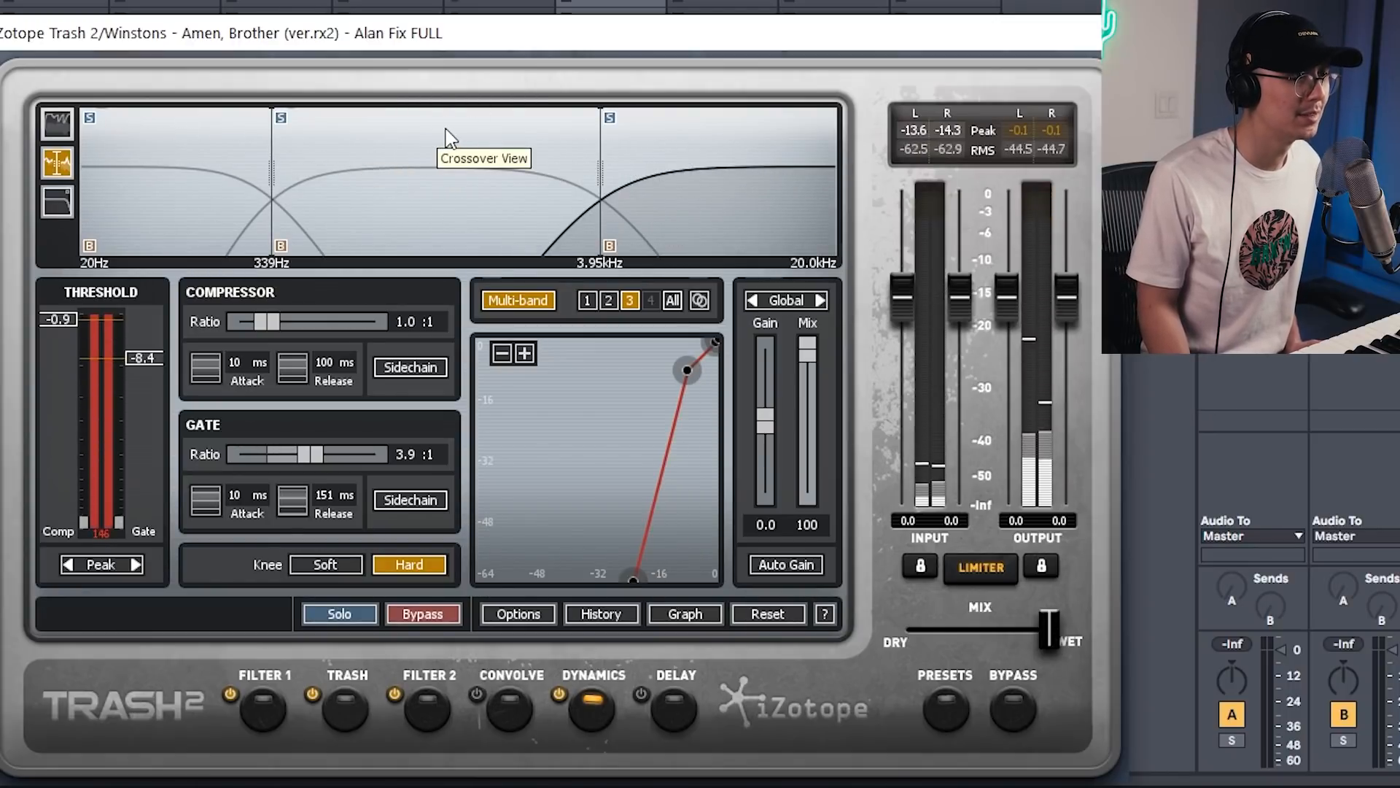
key("space")
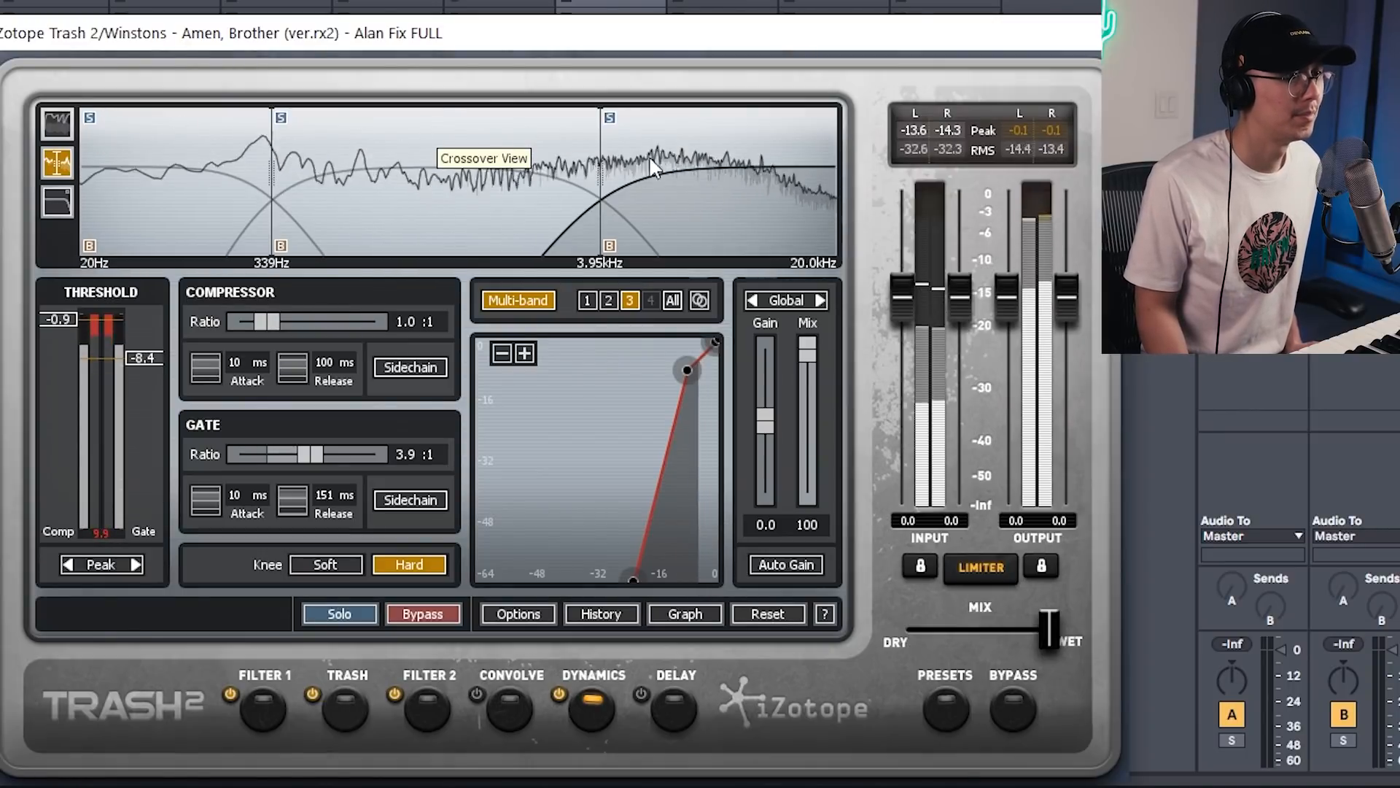
key("space")
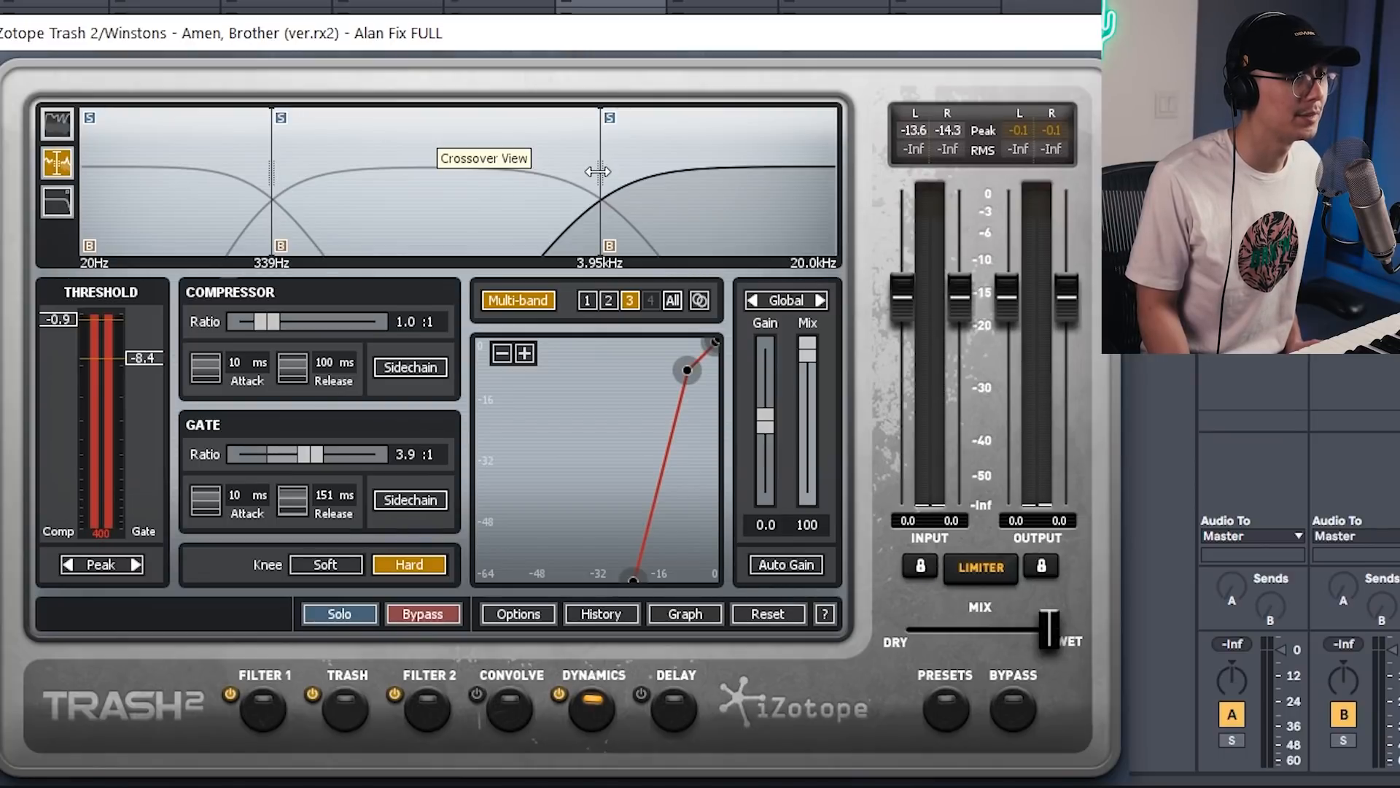
- Move the upper band crossover to 3.92 kHz during playback and audition the loop
key("space")
mouse_move(599, 171)
left_mouse_down()
mouse_move(518, 186)
mouse_move(616, 185)
mouse_move(599, 184)
left_mouse_up()
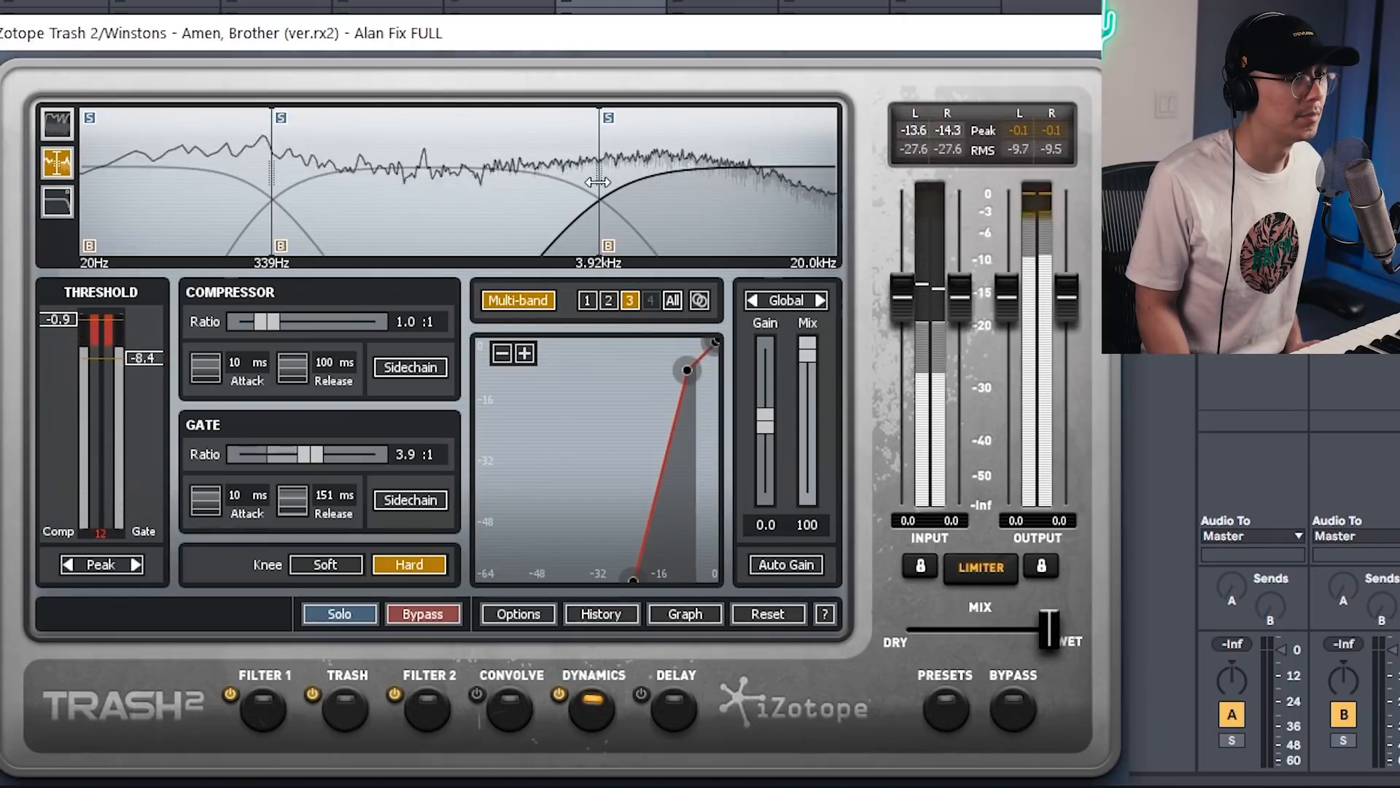
key("space")
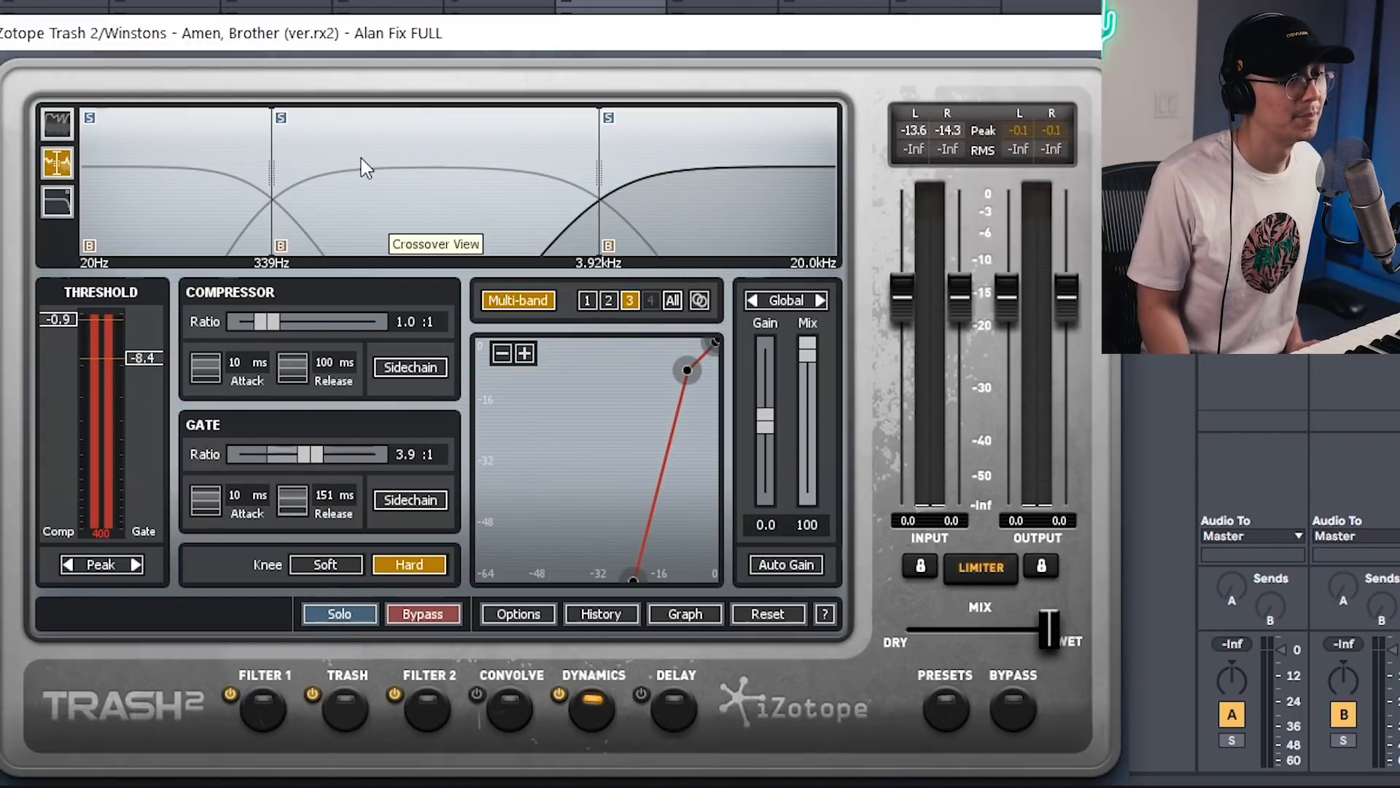
key("space")
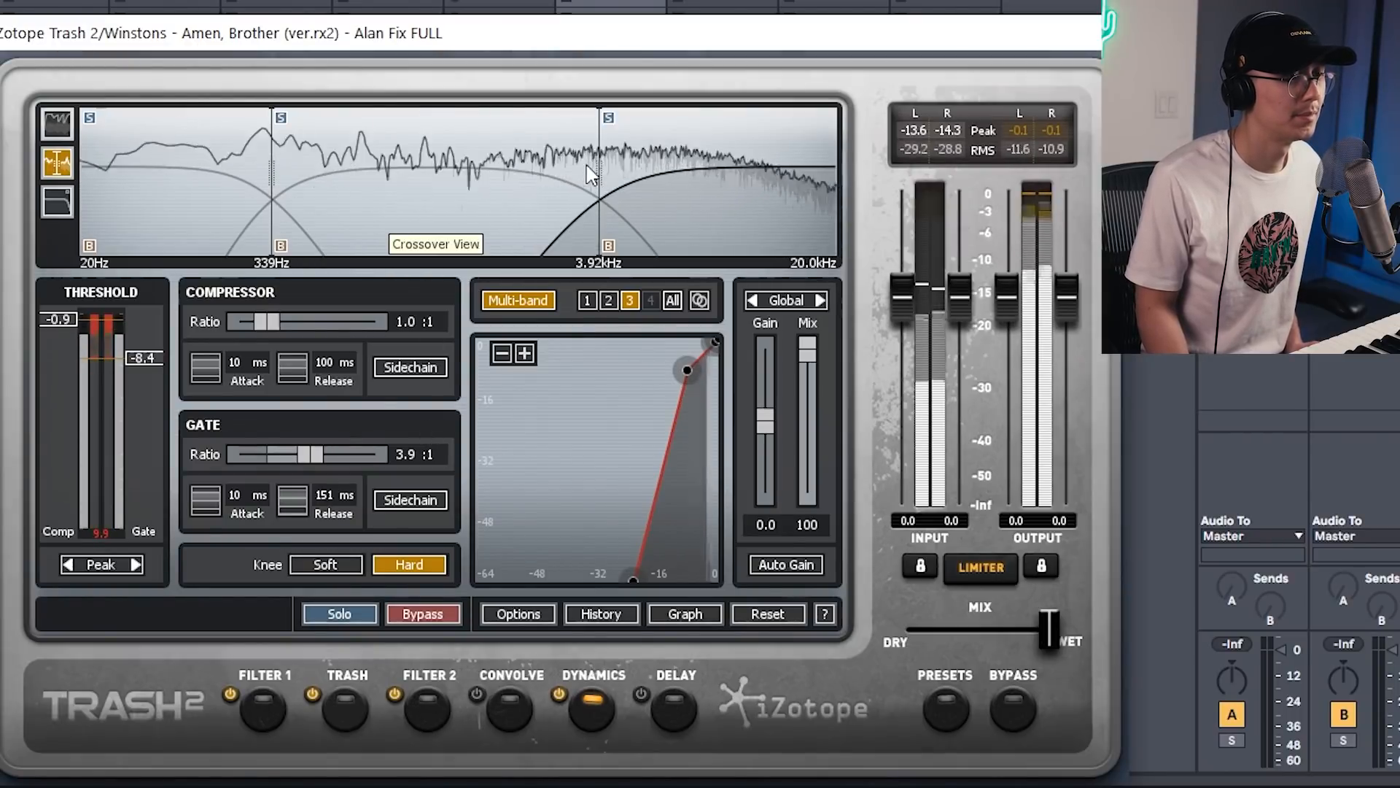
key("space")
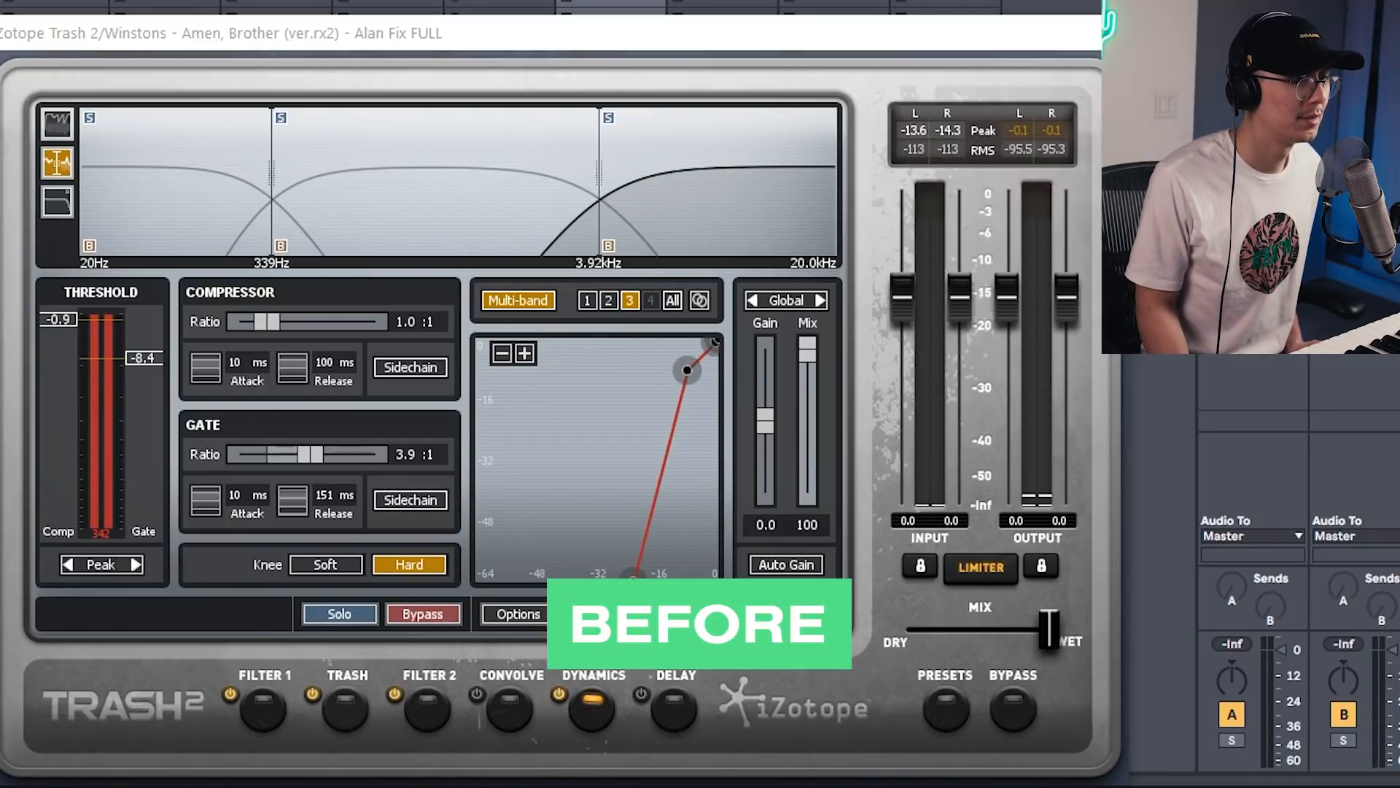
key("space")
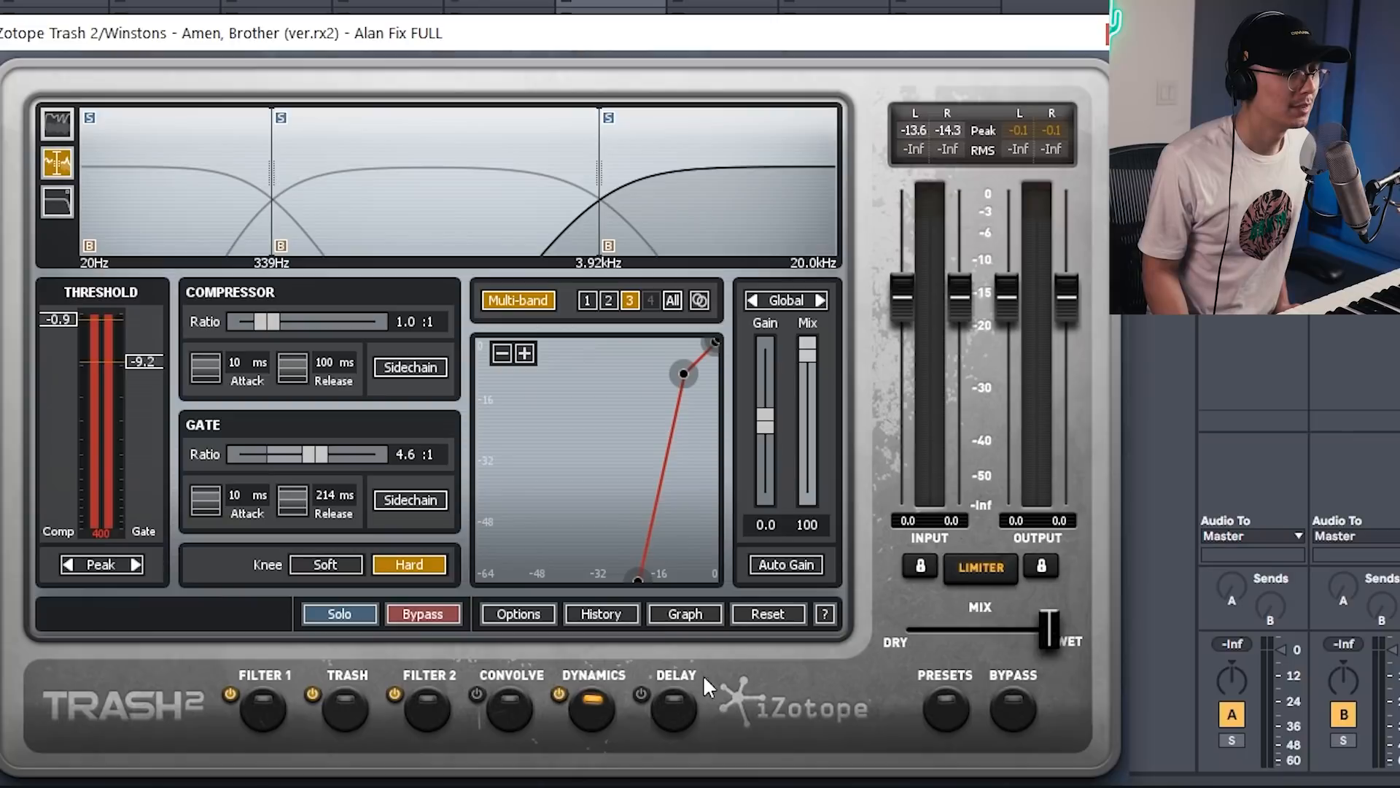
- Compare the loop with the Dynamics module bypassed and active during playback
left_click(559, 692)
key("space")
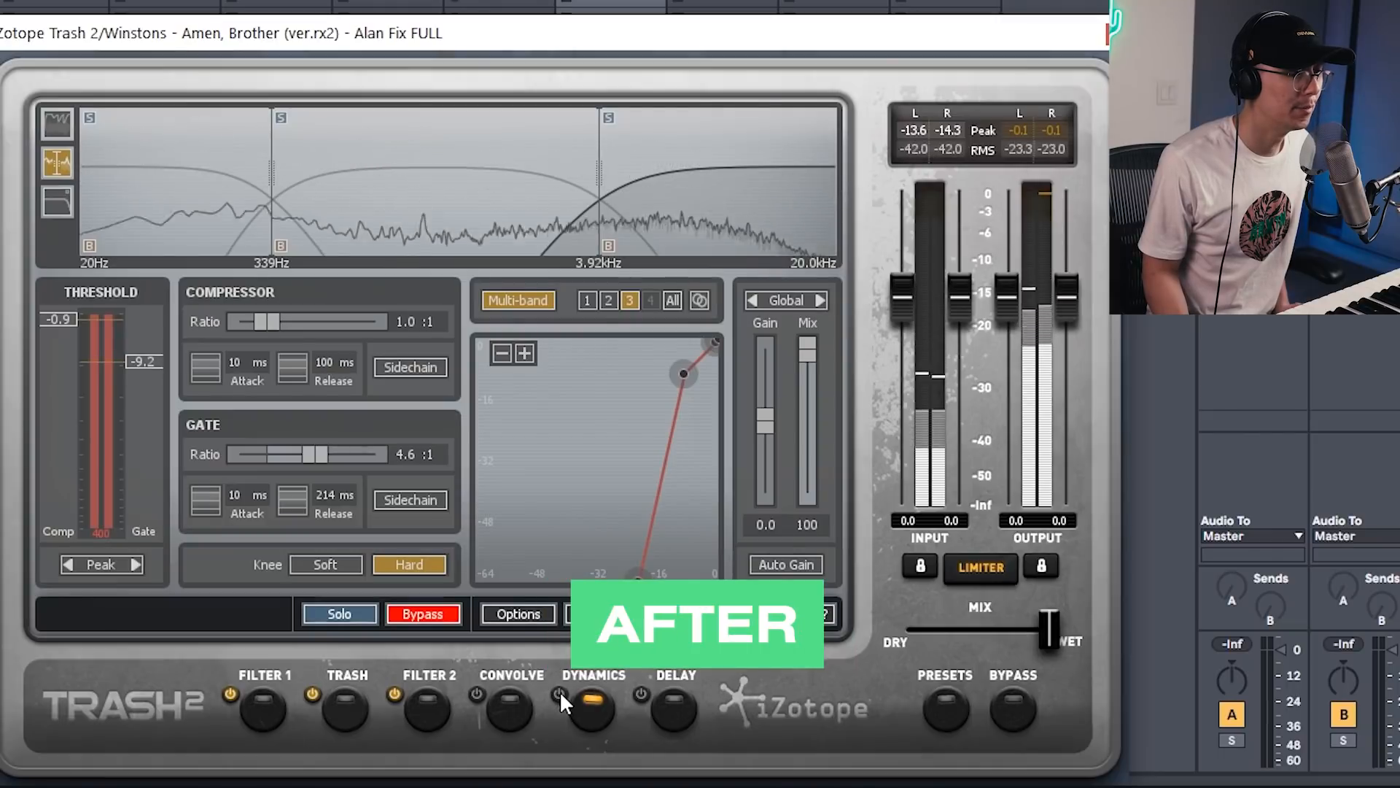
left_click(558, 692)
key("space")
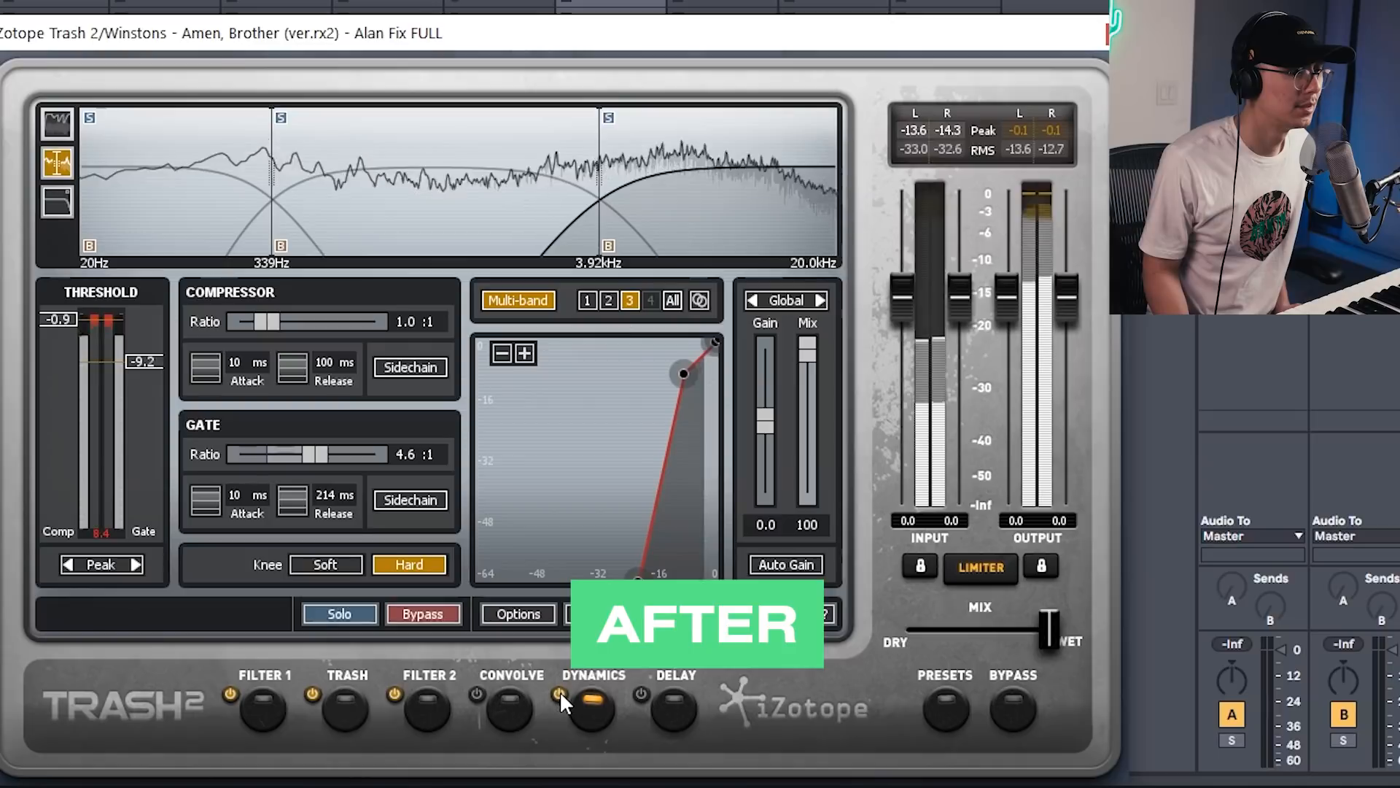
key("space")
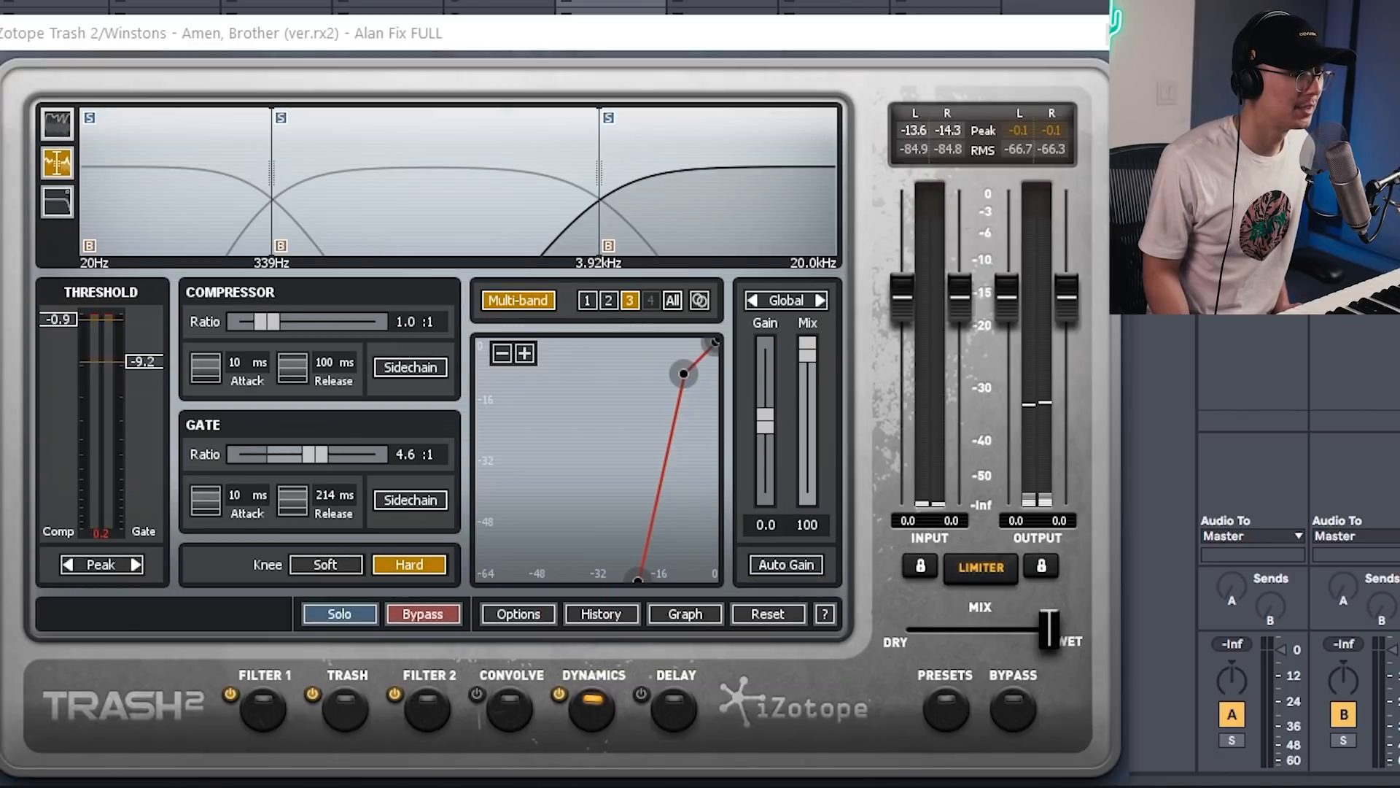
key("space")
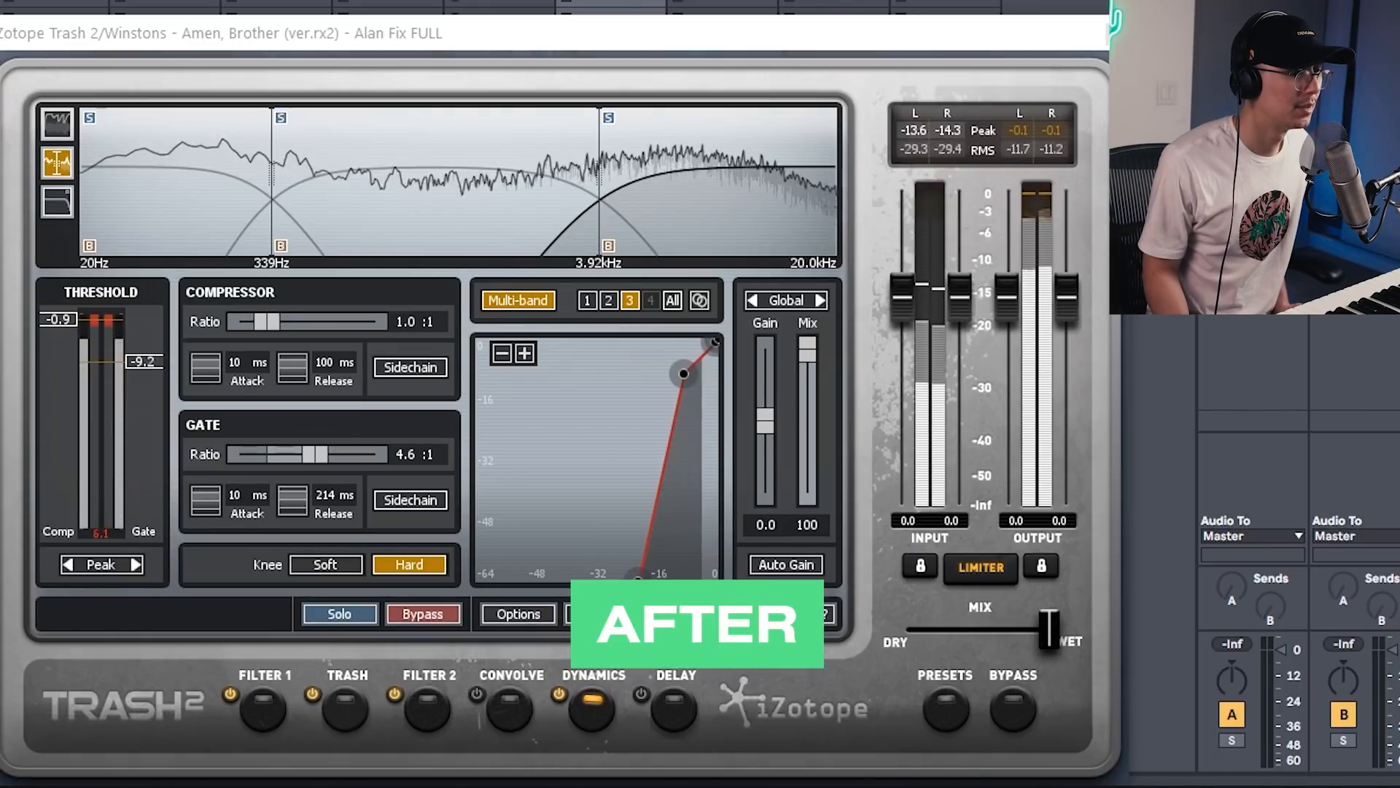
key("space")
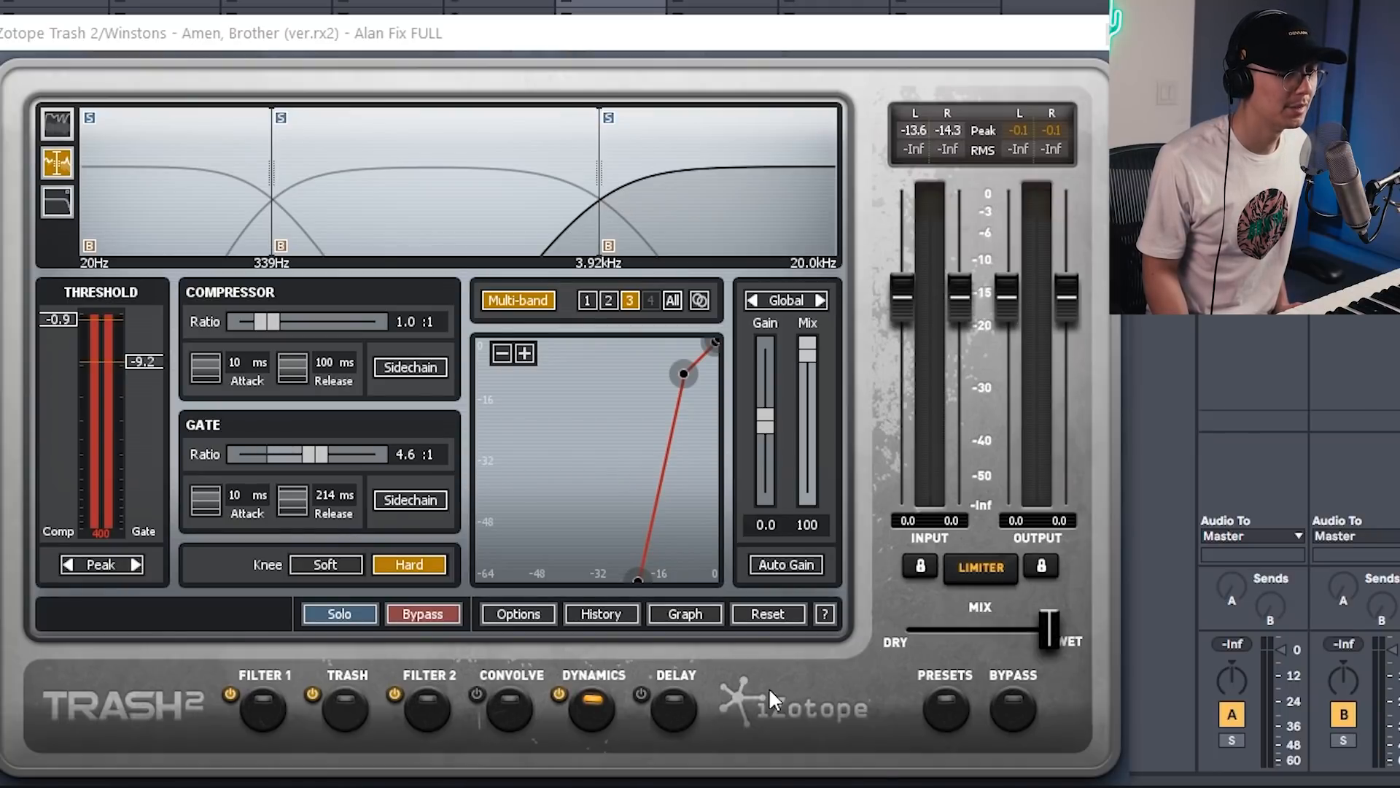
- Enable EQ Eight on the drum track, adjust its low-mid dip and set band 4 to 0.62 dB at 7.91 kHz
key("space")
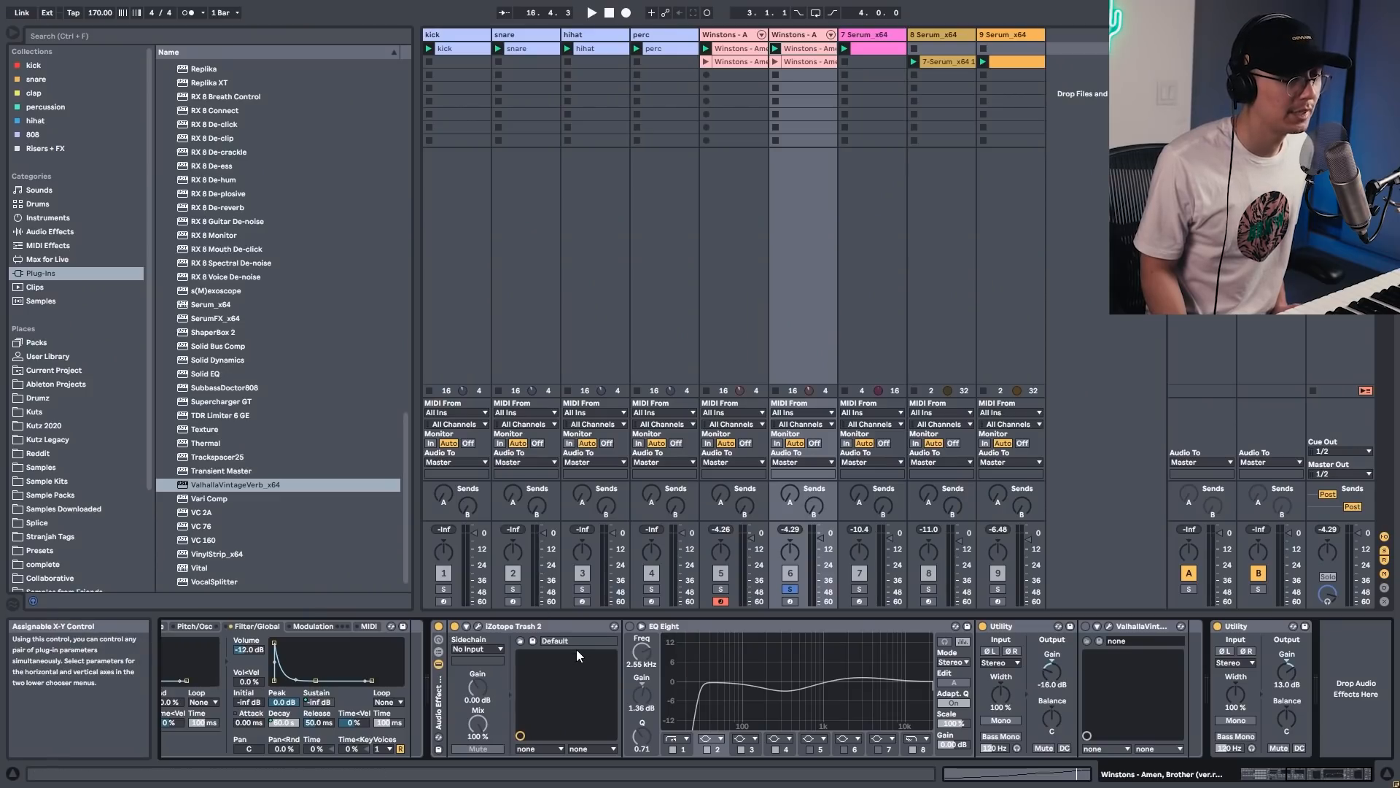
left_click(628, 626)
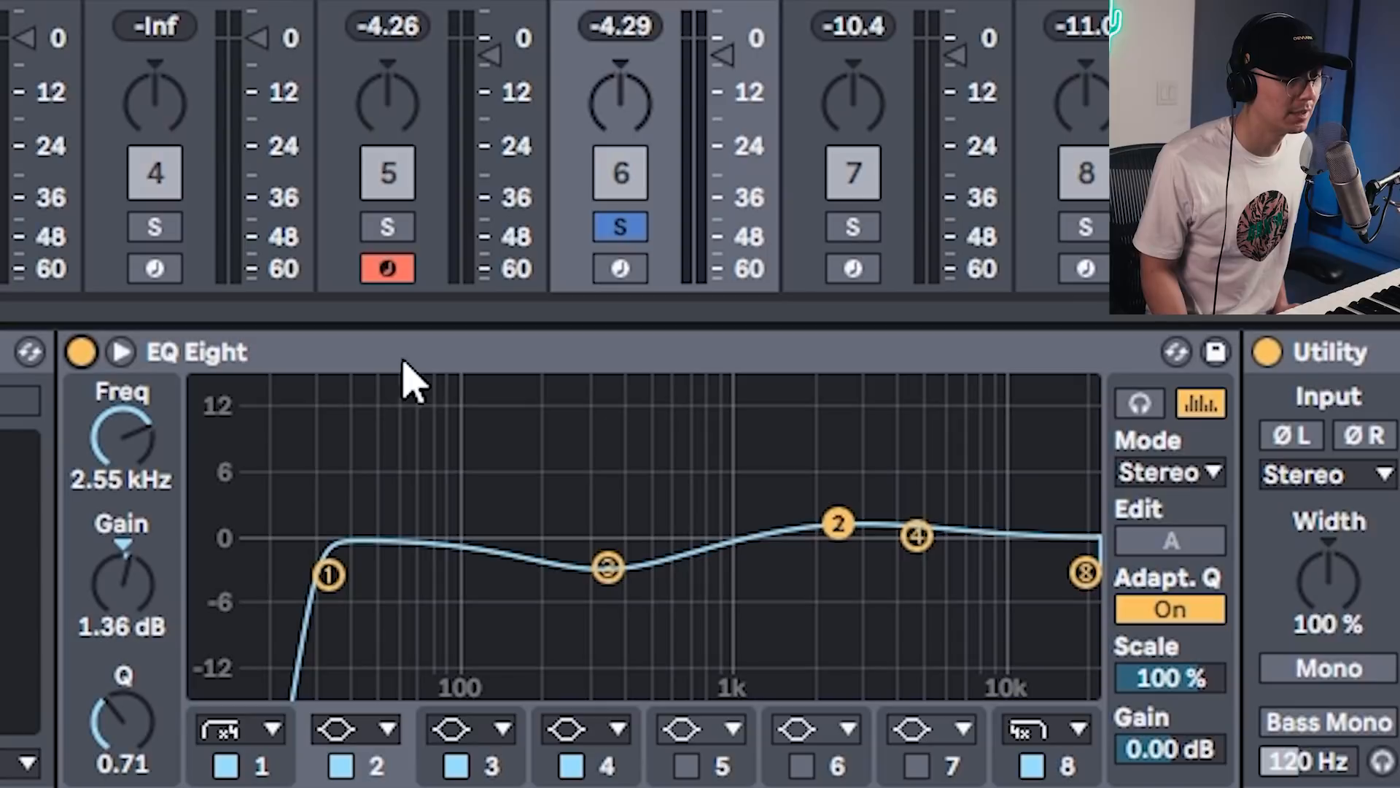
key("space")
left_click_drag(608, 568, 605, 562)
left_click_drag(839, 524, 922, 490)
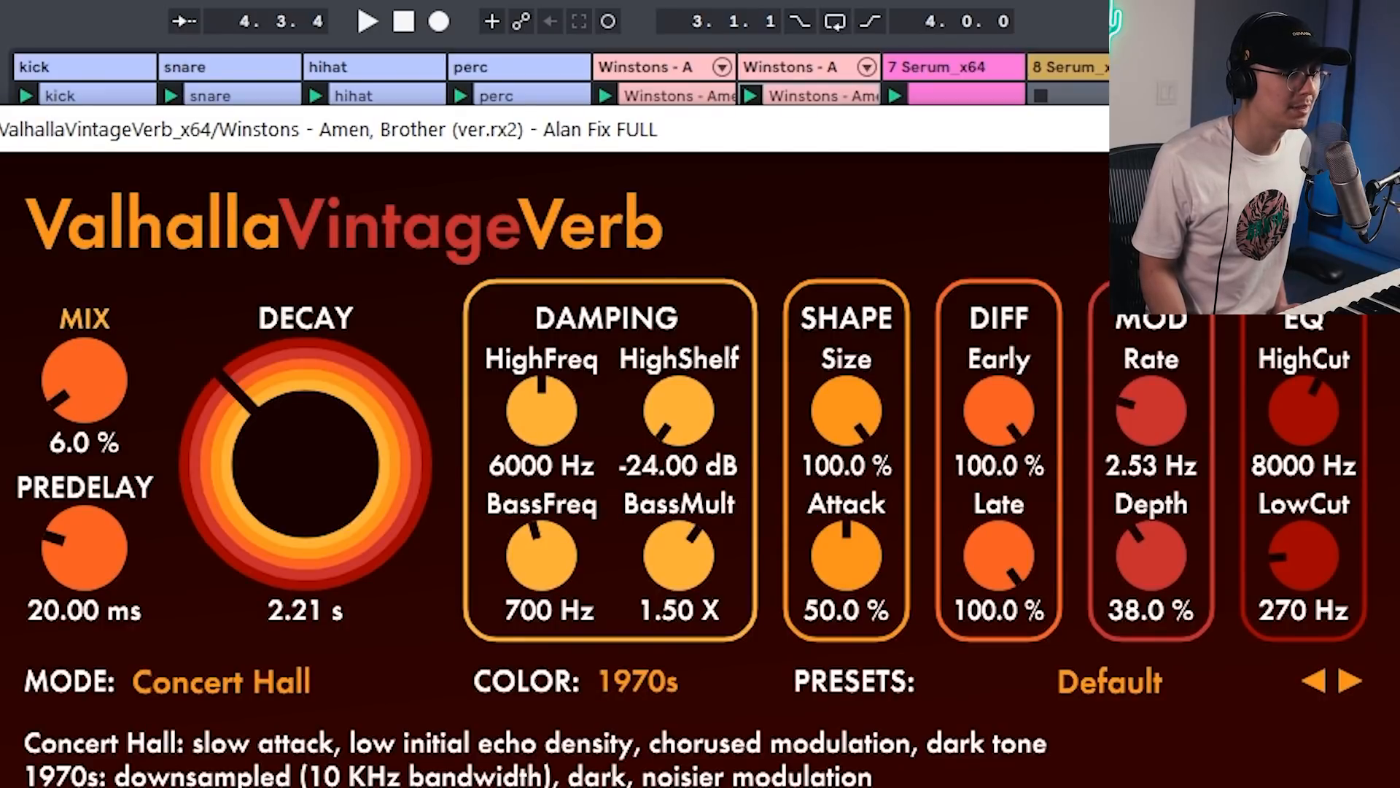
- Adjust ValhallaVintageVerb's mix and compare the drum track with its whole audio effect rack off and on
mouse_move(56, 383)
left_mouse_down()
mouse_move(54, 344)
mouse_move(41, 384)
left_mouse_up()
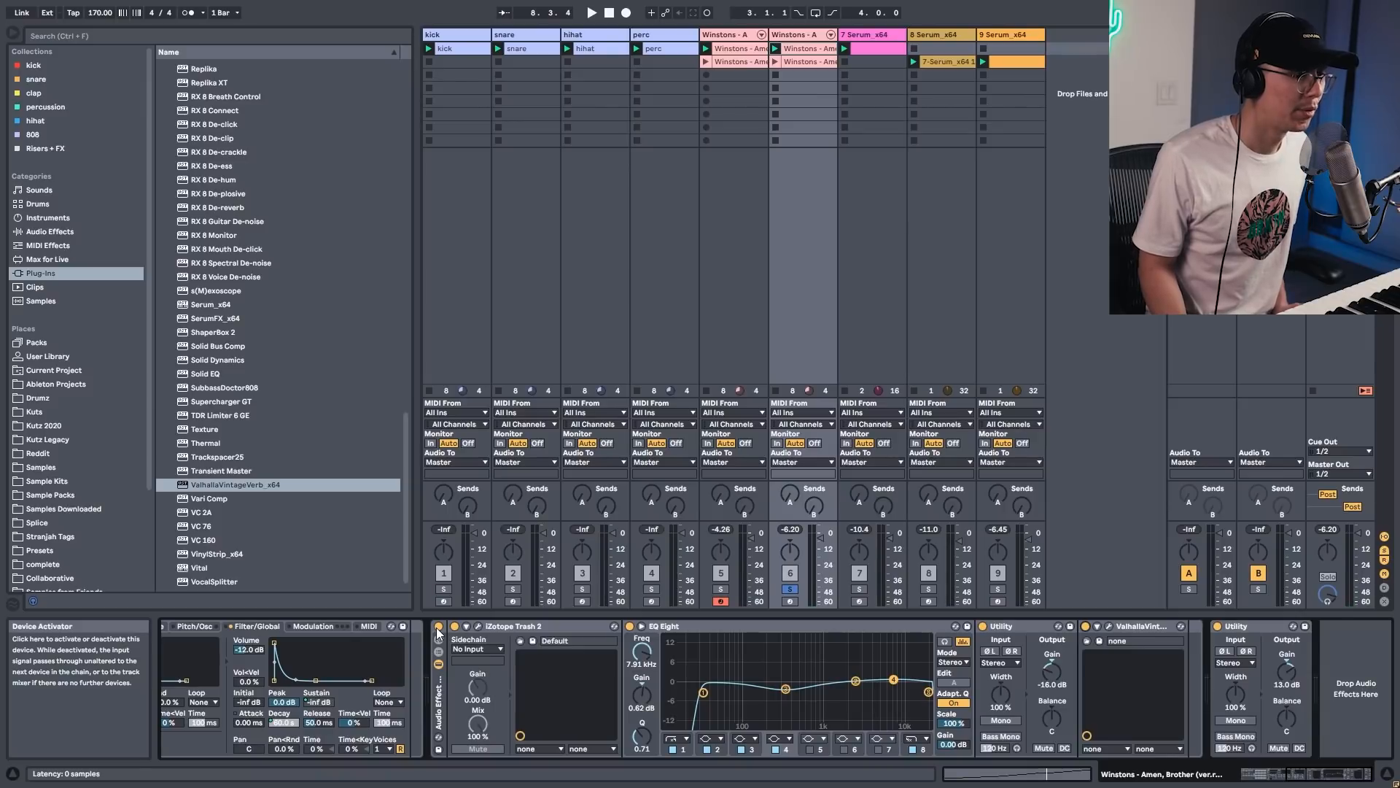
left_click(438, 627)
key("space")
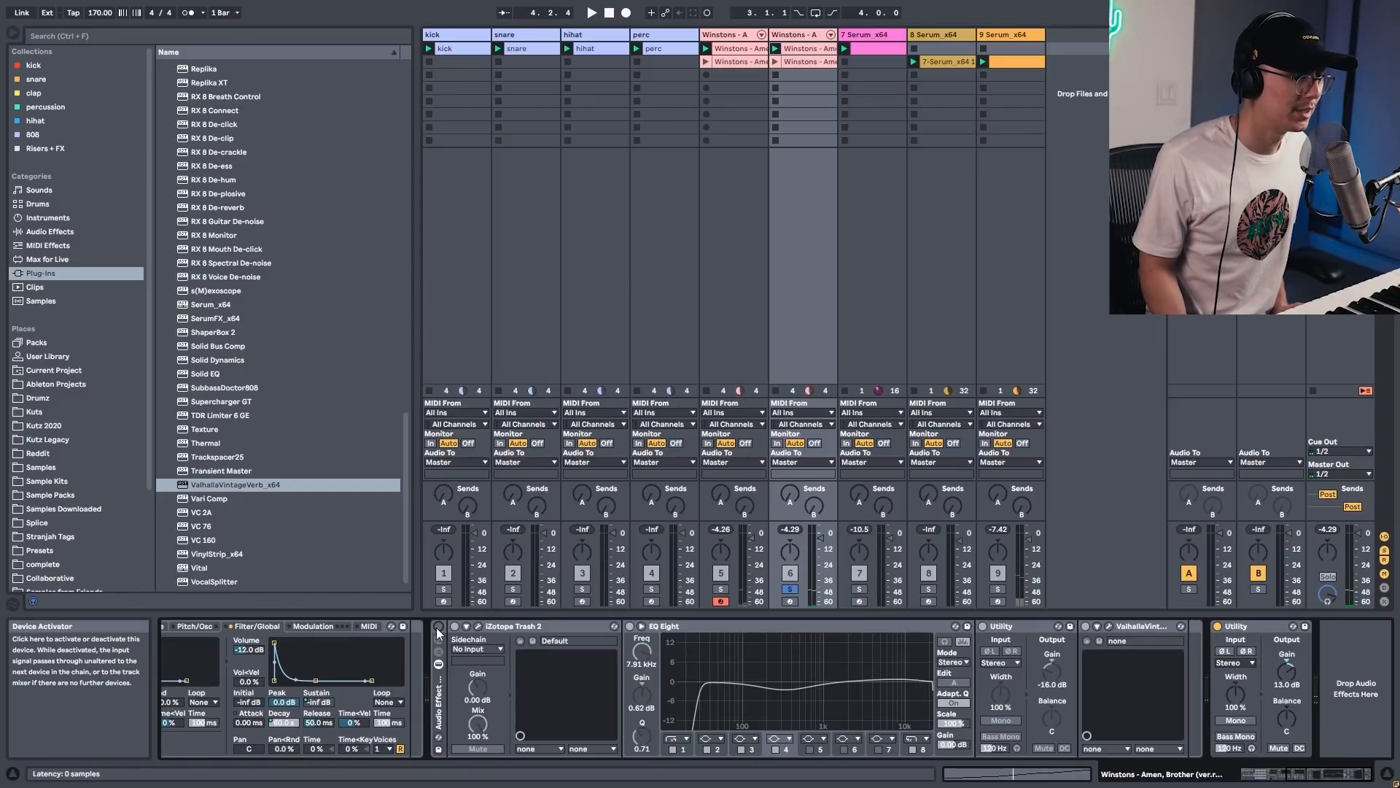
left_click(438, 628)
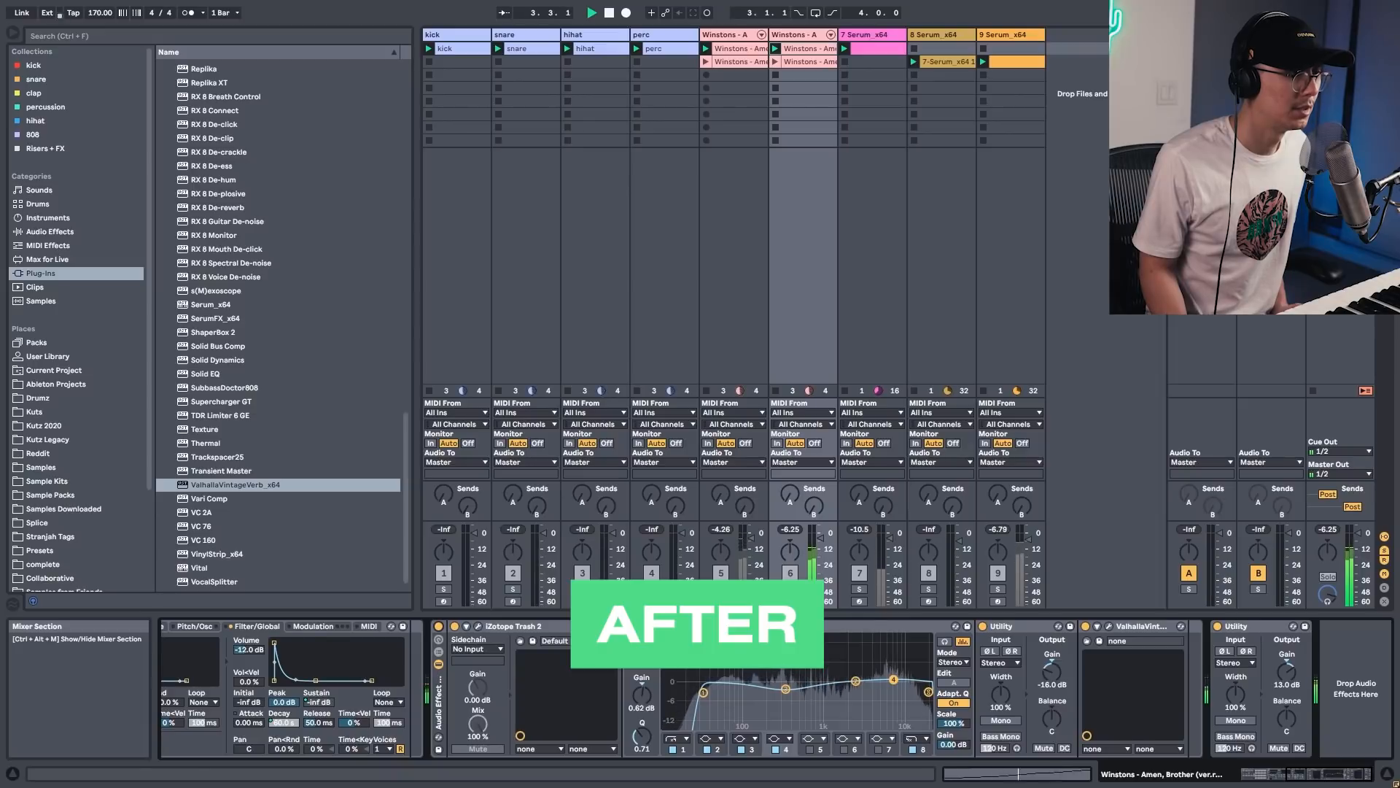
- Move the solo from track 6 to the Serum tracks, auditioning track 8's clip from bar 7 and track 9's from bar 3
left_click(790, 589)
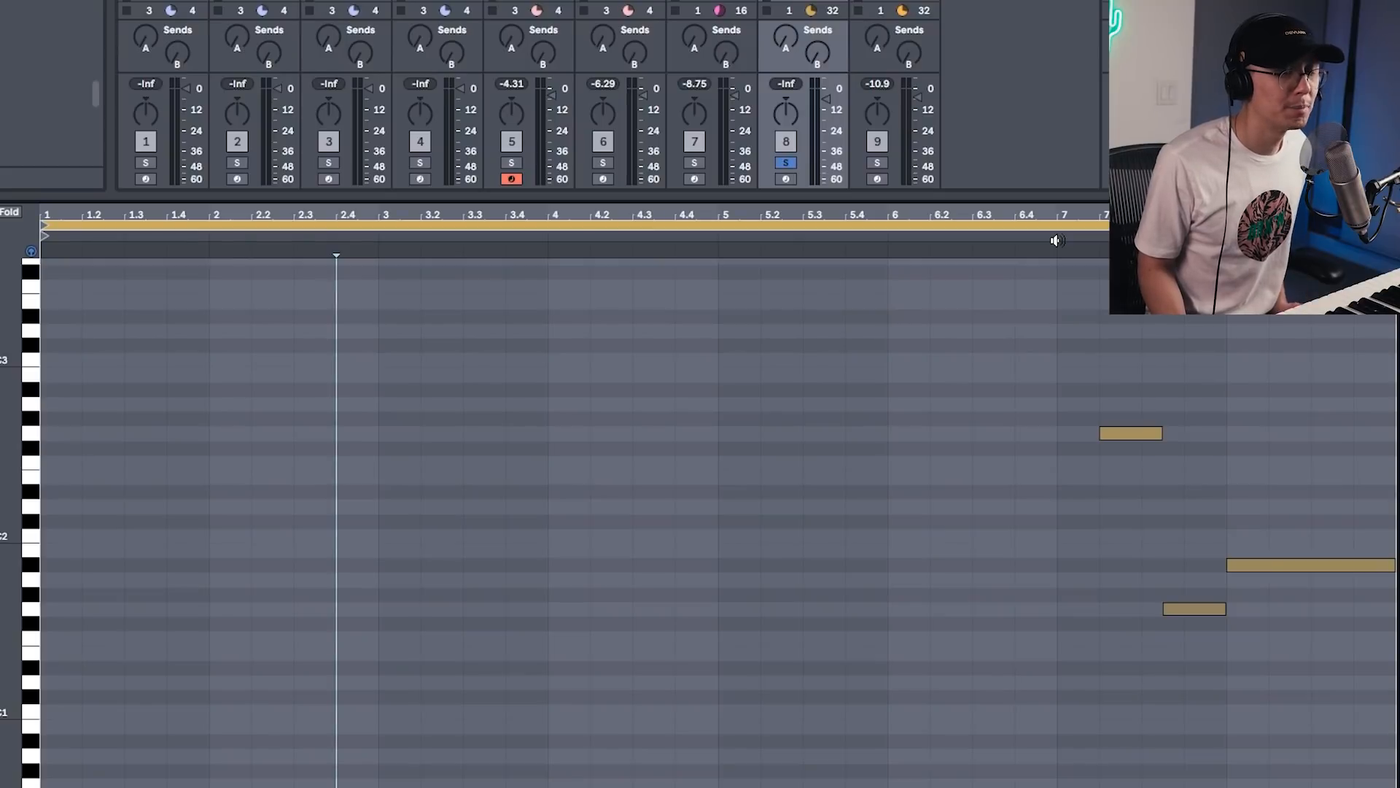
left_click(1057, 240)
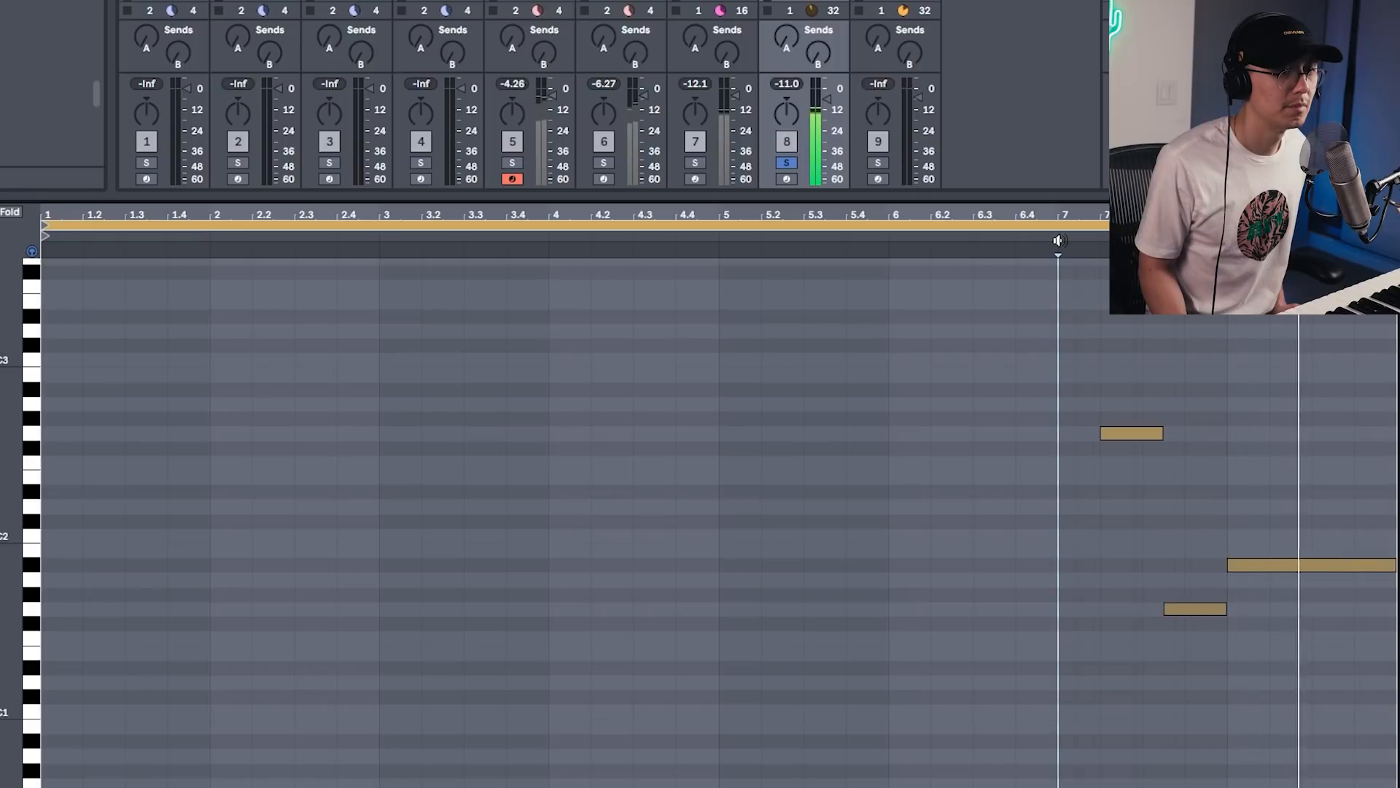
left_click(1058, 240)
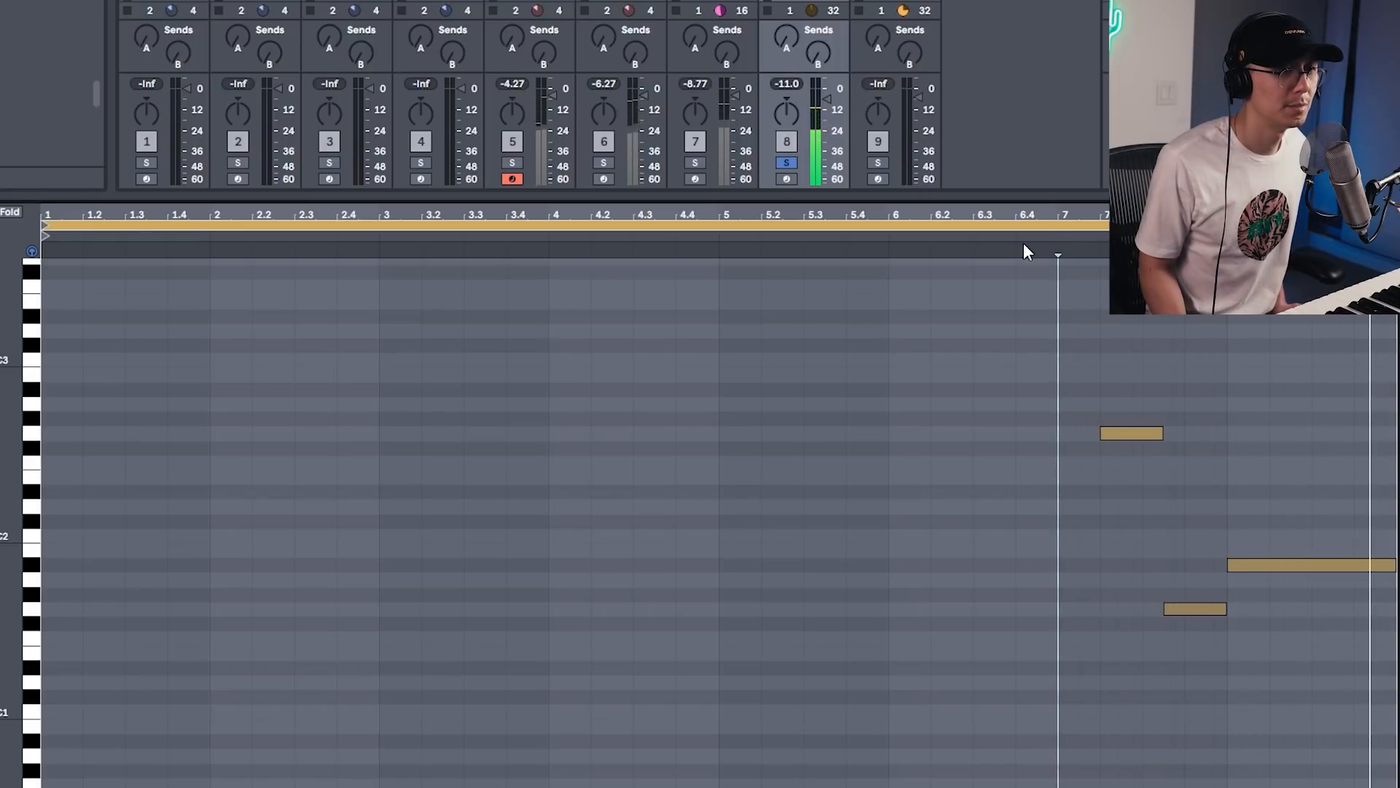
left_click(878, 162)
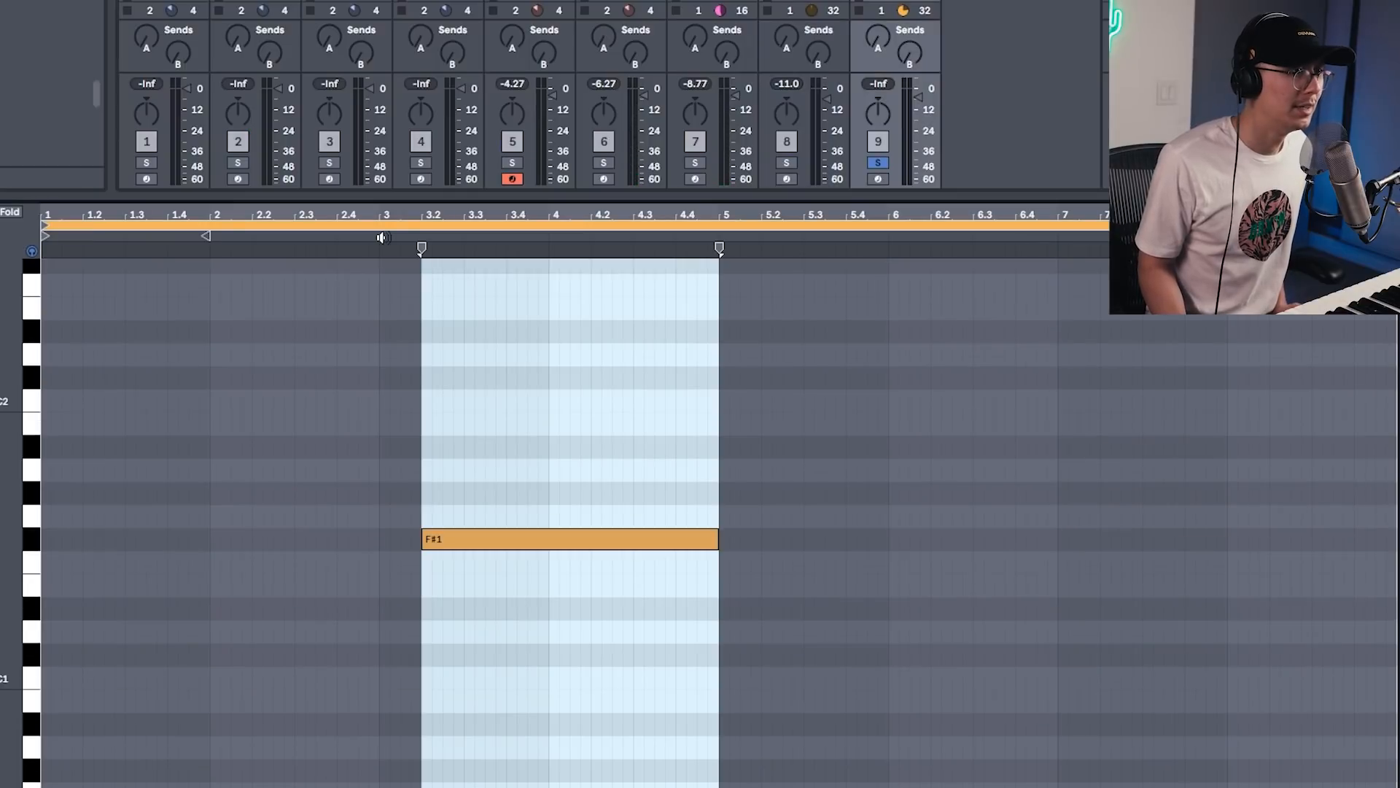
left_click(381, 238)
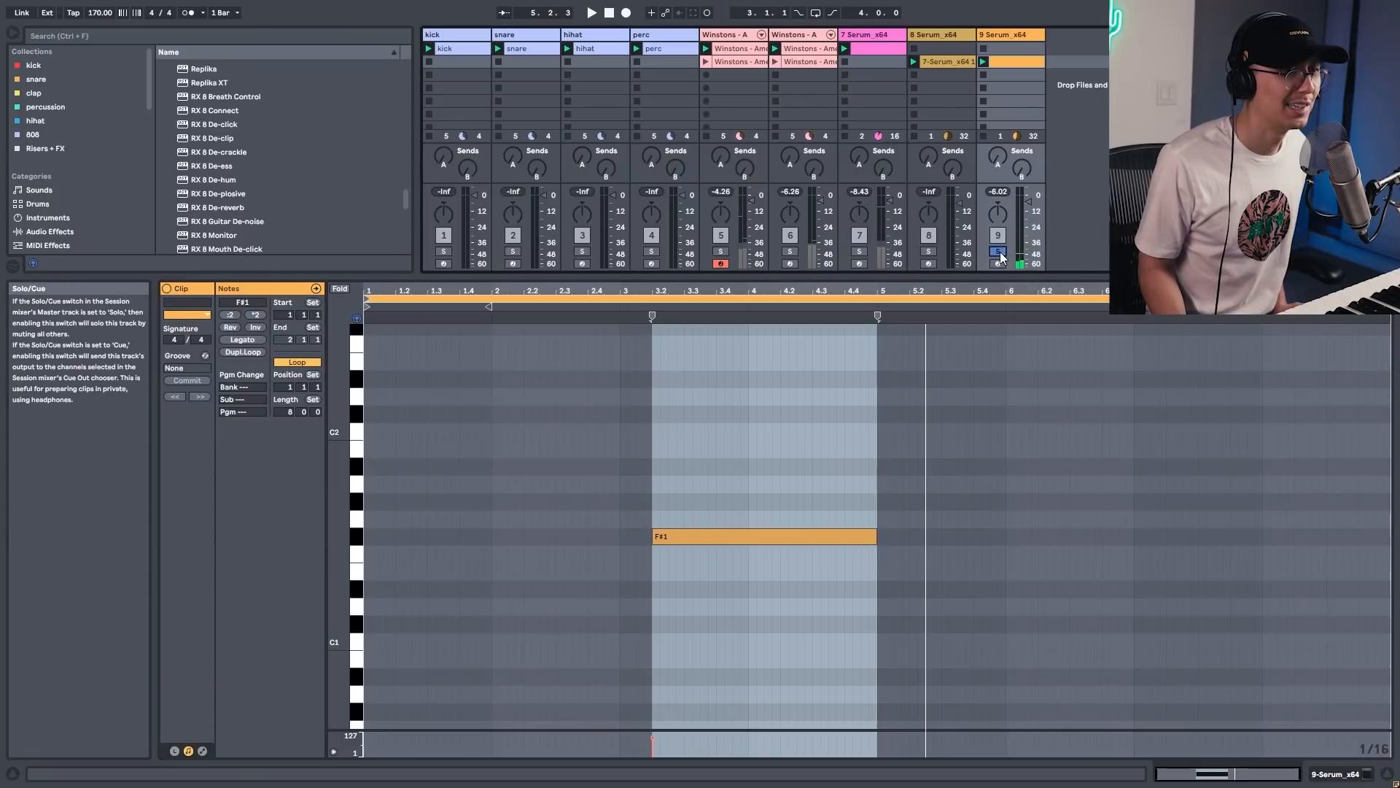
- Unsolo track 9 and play the drums and Serum parts together as a full mix
left_click(879, 163)
key("space")
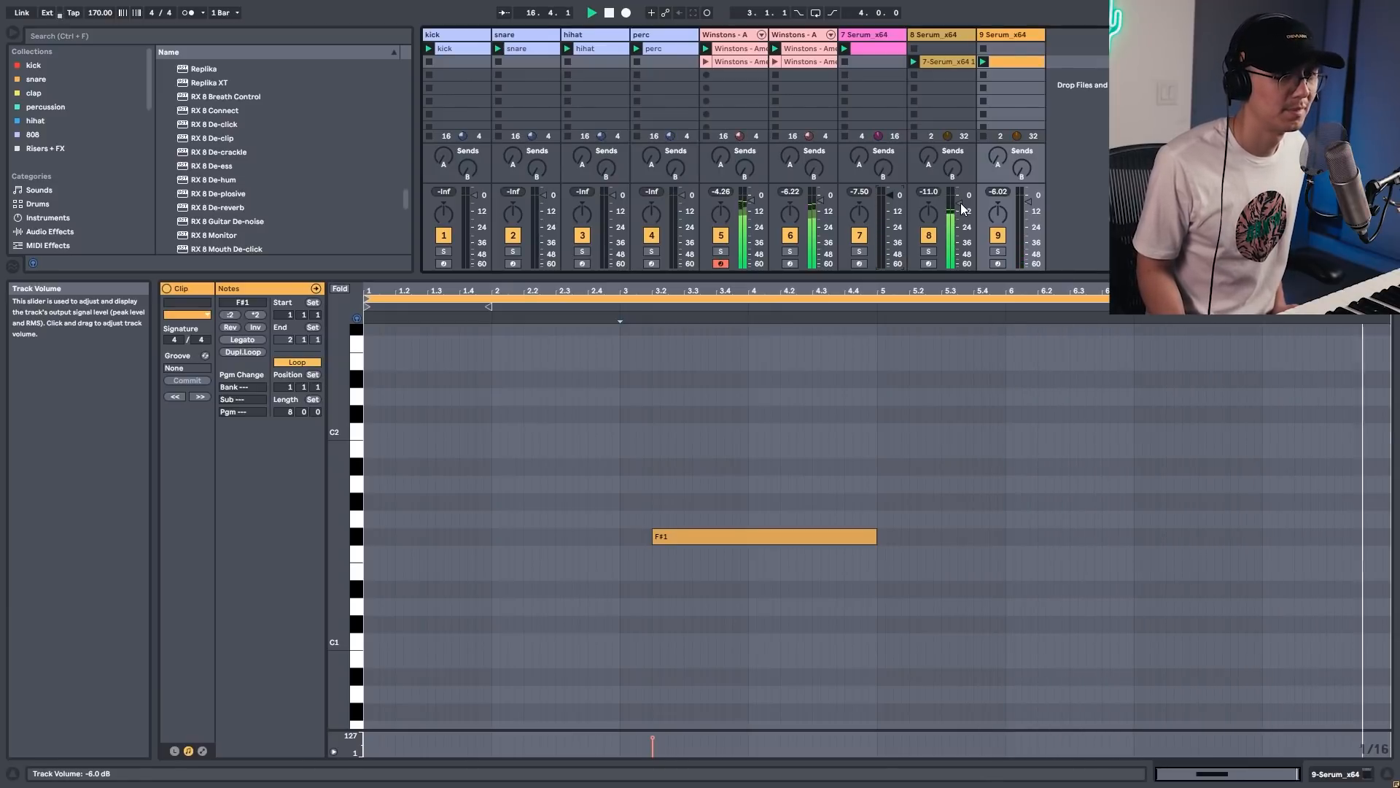
key("space")
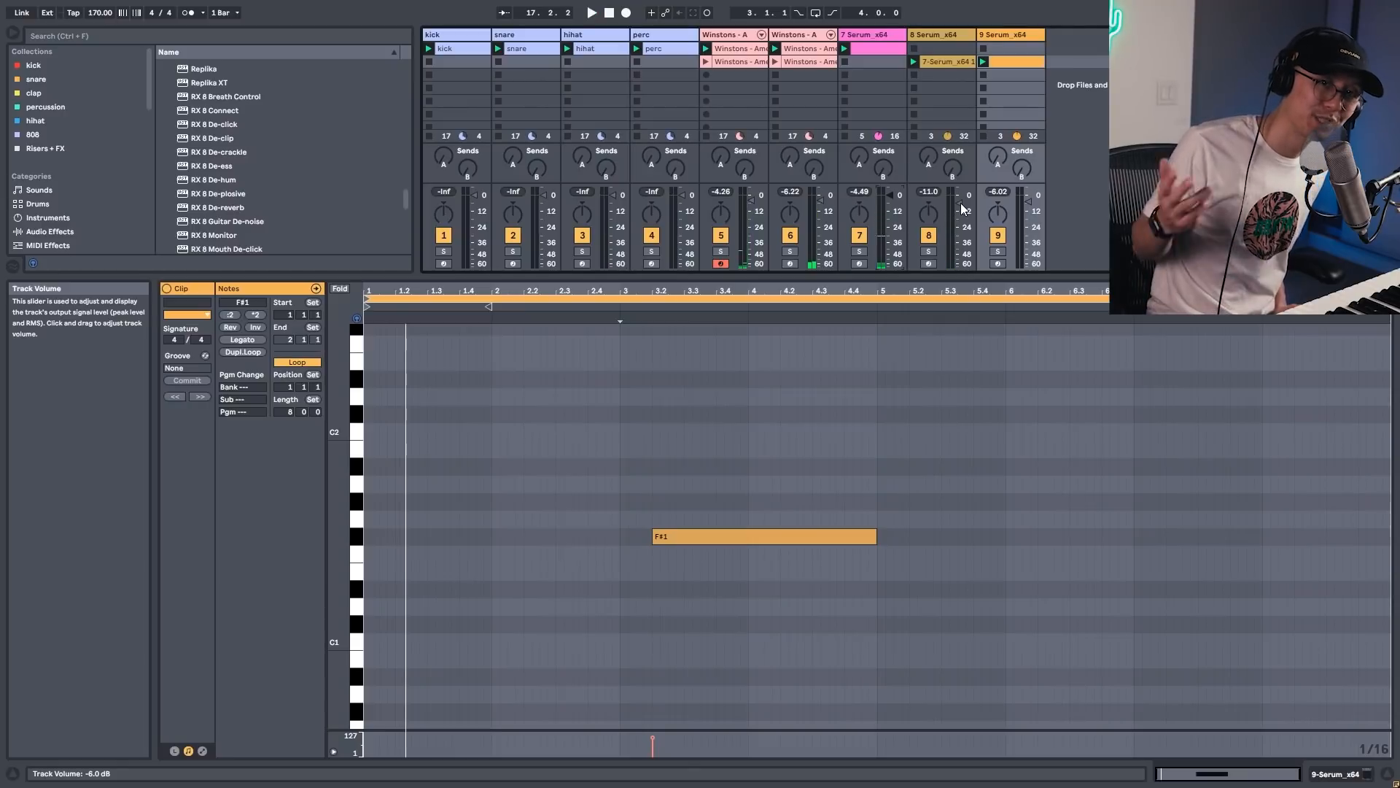